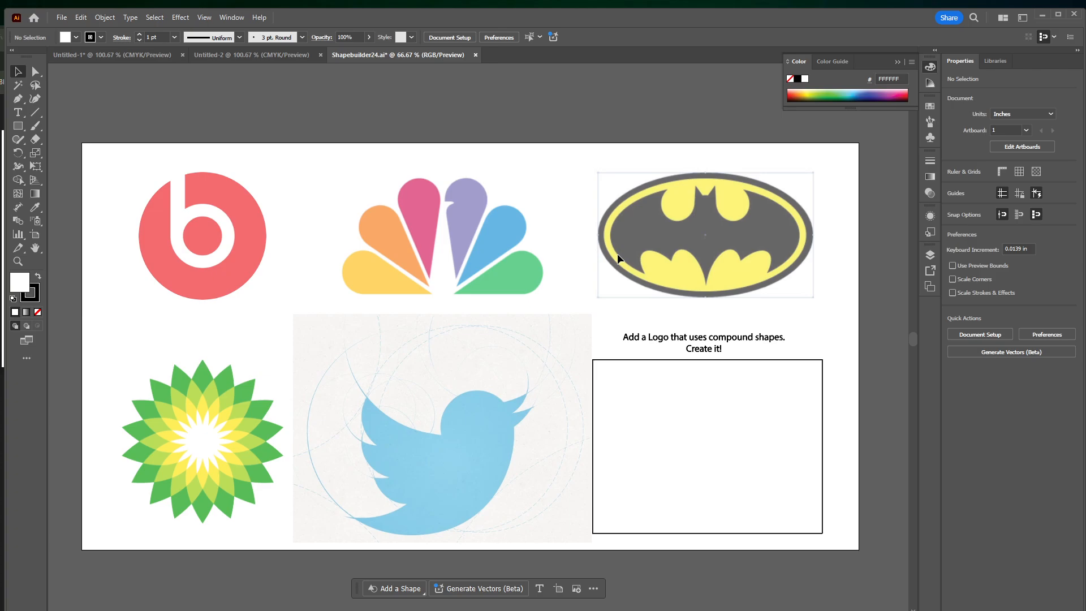
Draw an unfilled ellipse about 4.94 by 2.63 in over the inner oval of the Batman logo
key(ctrl+plus)
key(ctrl+plus)
key(ctrl+plus)
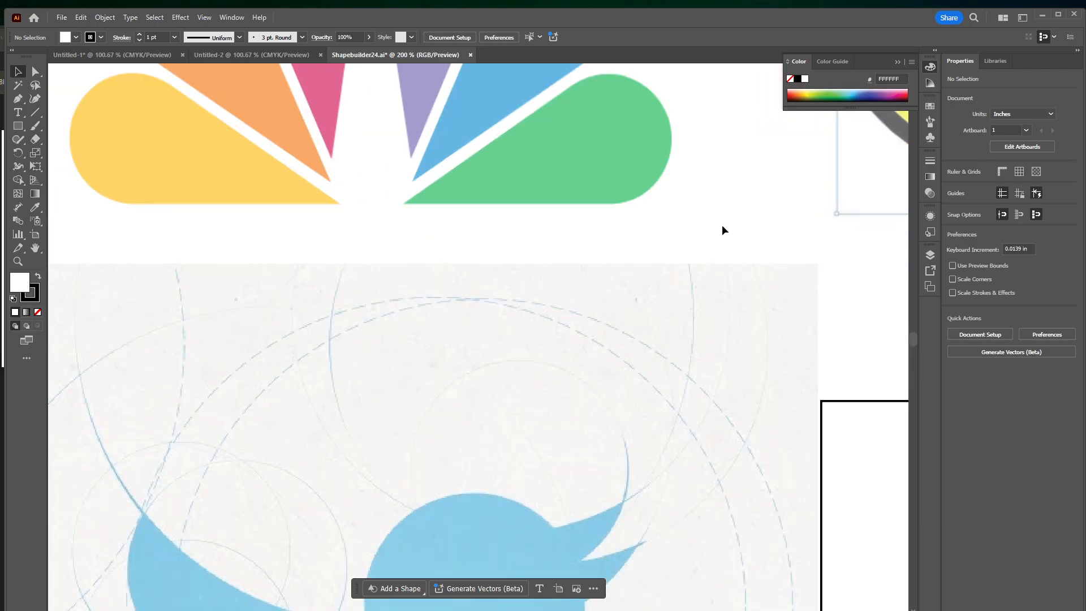
drag(874, 186, 481, 397)
drag(754, 288, 526, 360)
key(ctrl+plus)
key(ctrl+minus)
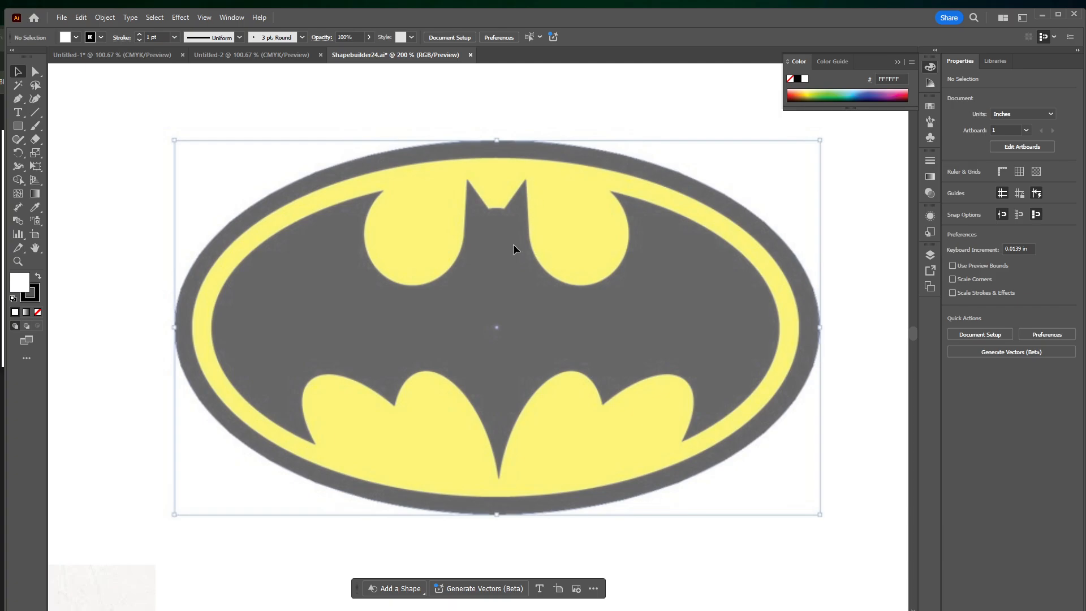
drag(17, 126, 70, 149)
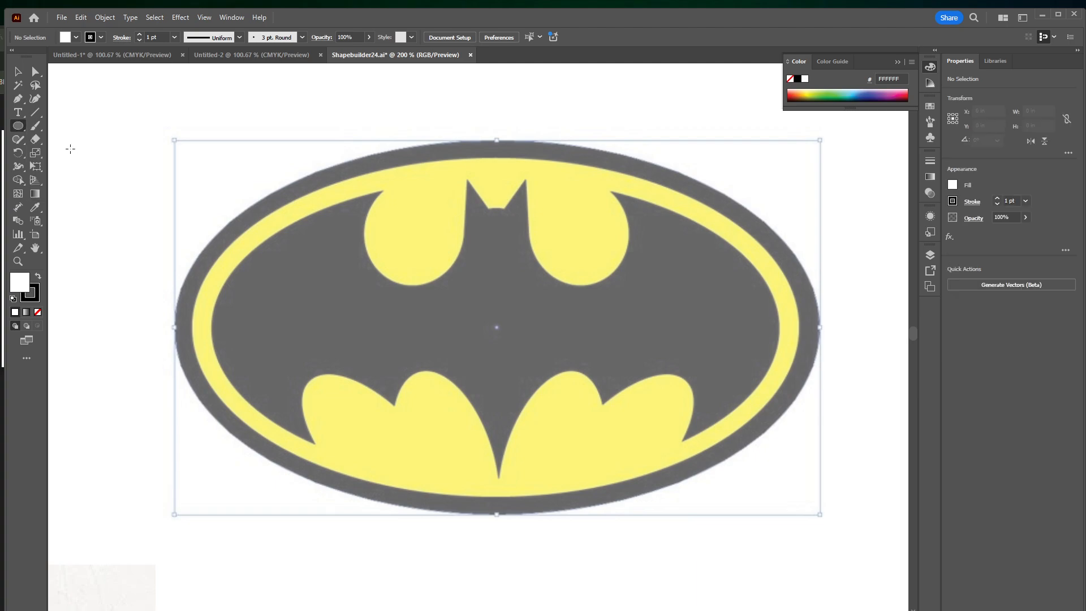
click(38, 313)
drag(154, 164, 759, 485)
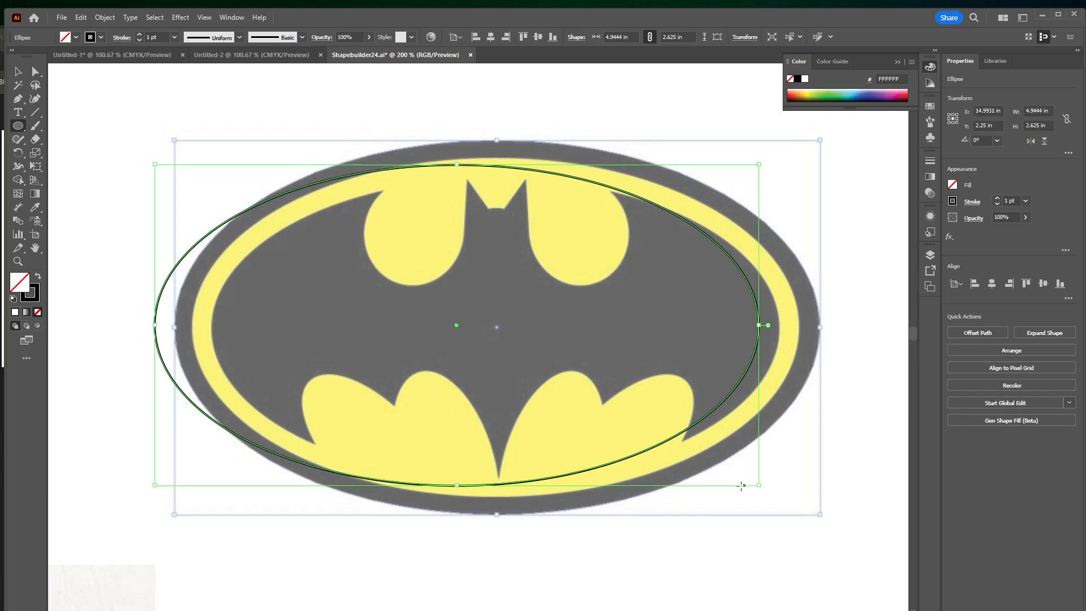
Move the ellipse onto the logo's dark inner oval and resize it to about 4.68 by 2.47 in
key(v)
drag(315, 187, 369, 194)
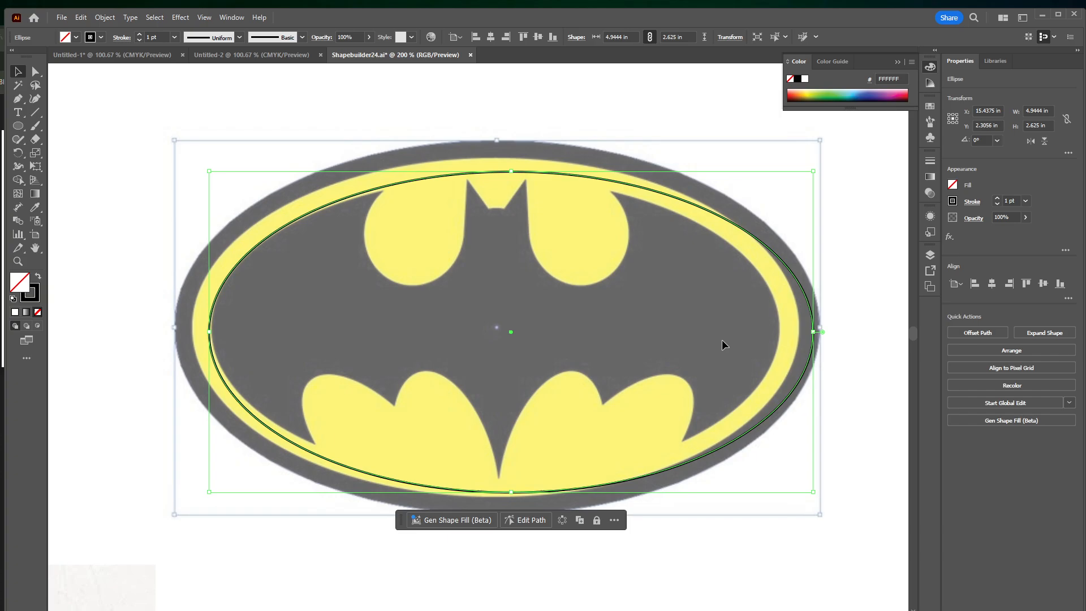
drag(813, 332, 782, 328)
drag(497, 172, 497, 178)
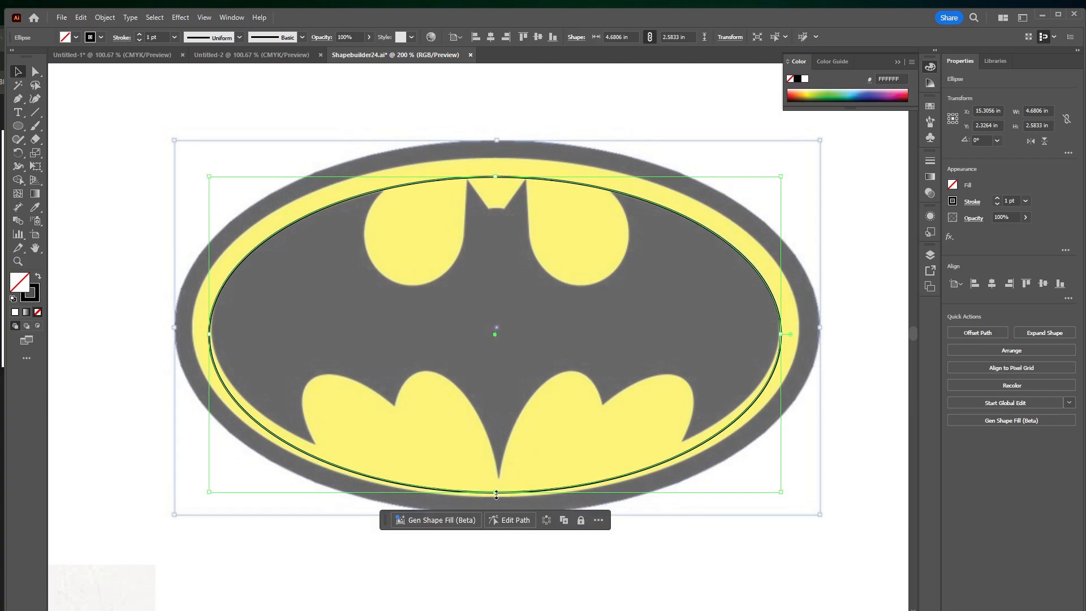
drag(497, 494, 500, 479)
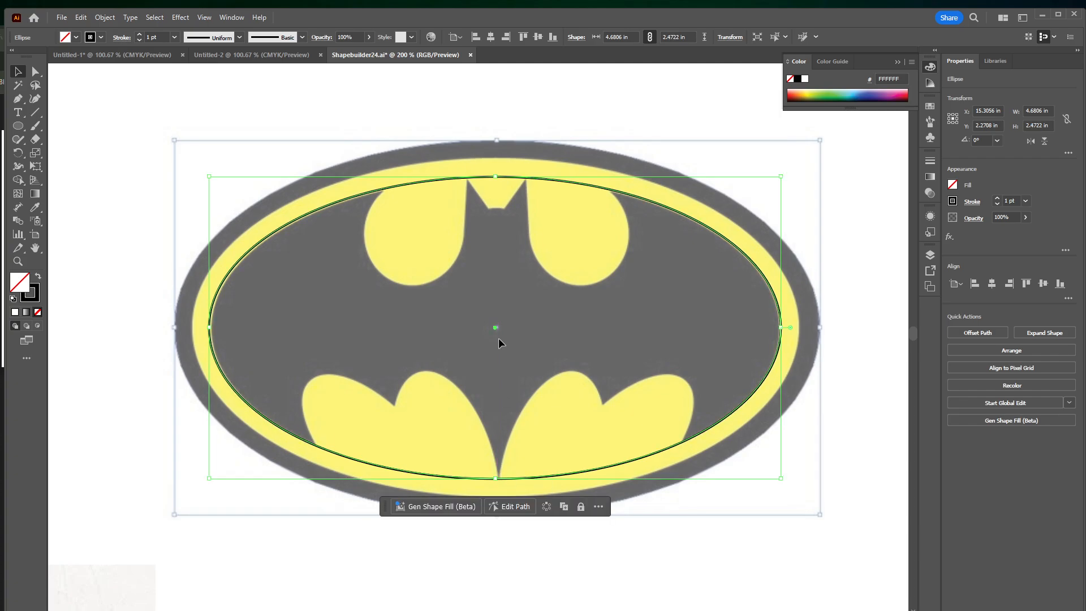
Nudge the ellipse slightly down and right, and narrow it to about 4.65 in to match the inner oval
key(Right)
key(Down)
key(Left)
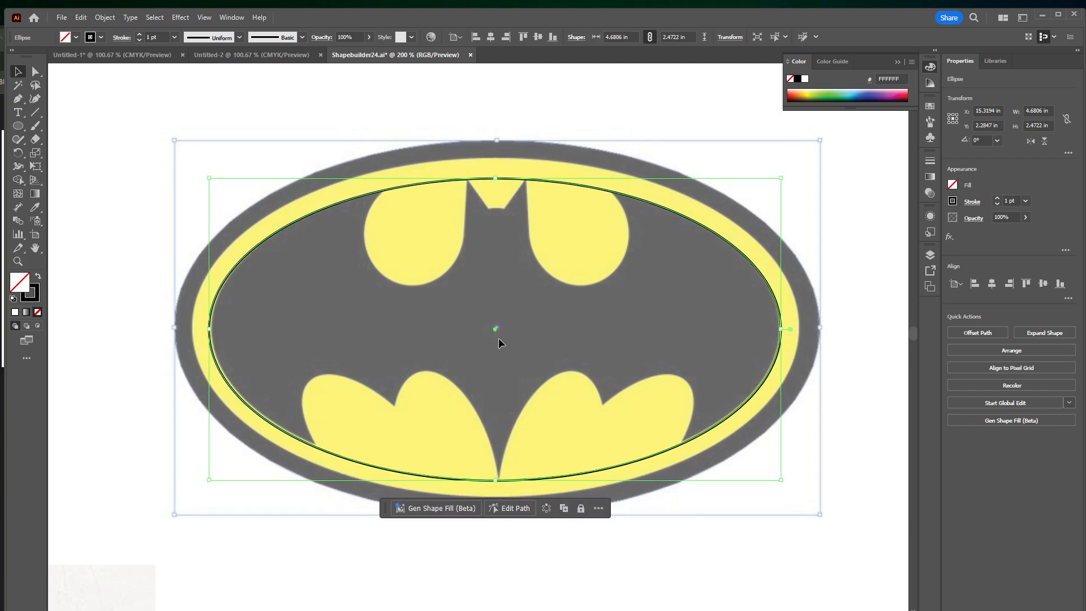
key(Right)
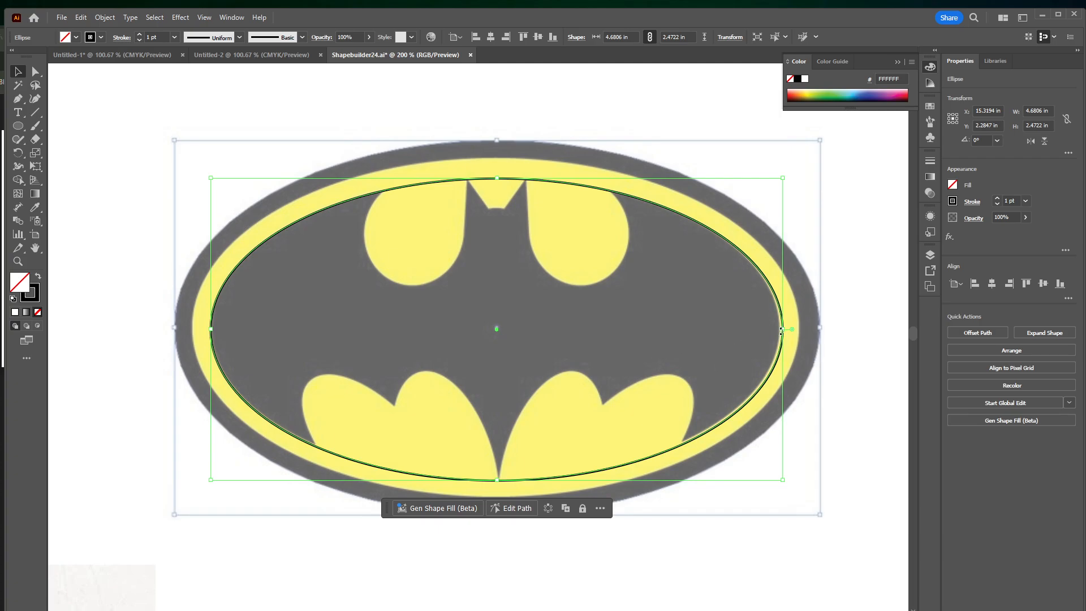
drag(782, 331, 779, 330)
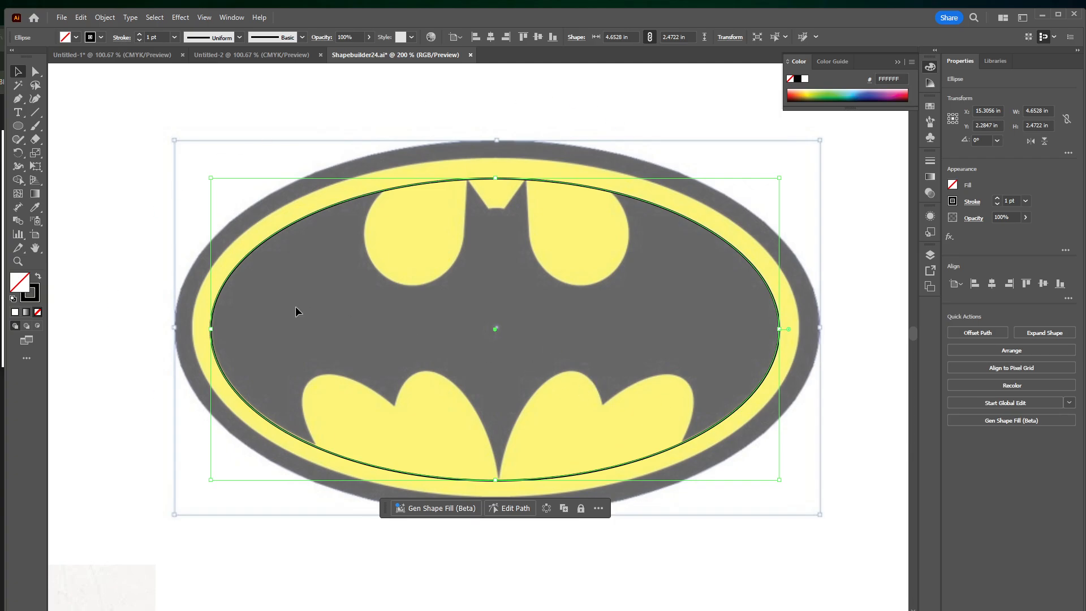
Draw a circle over the rounded yellow cutout right of the bat's head and enlarge it to about 0.82 in across
click(21, 129)
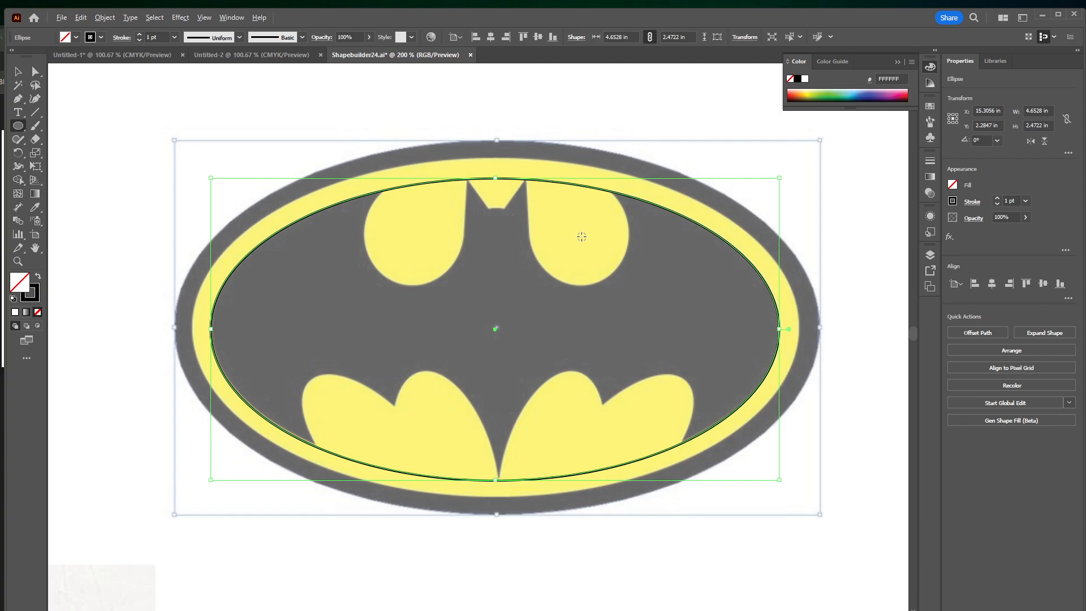
mouse_move(577, 231)
mouse_down()
mouse_move(620, 249)
mouse_move(607, 238)
mouse_move(584, 271)
mouse_move(593, 264)
mouse_move(636, 288)
mouse_move(582, 238)
mouse_move(599, 285)
mouse_move(603, 270)
mouse_move(579, 237)
mouse_move(632, 259)
mouse_move(623, 259)
mouse_up()
key(v)
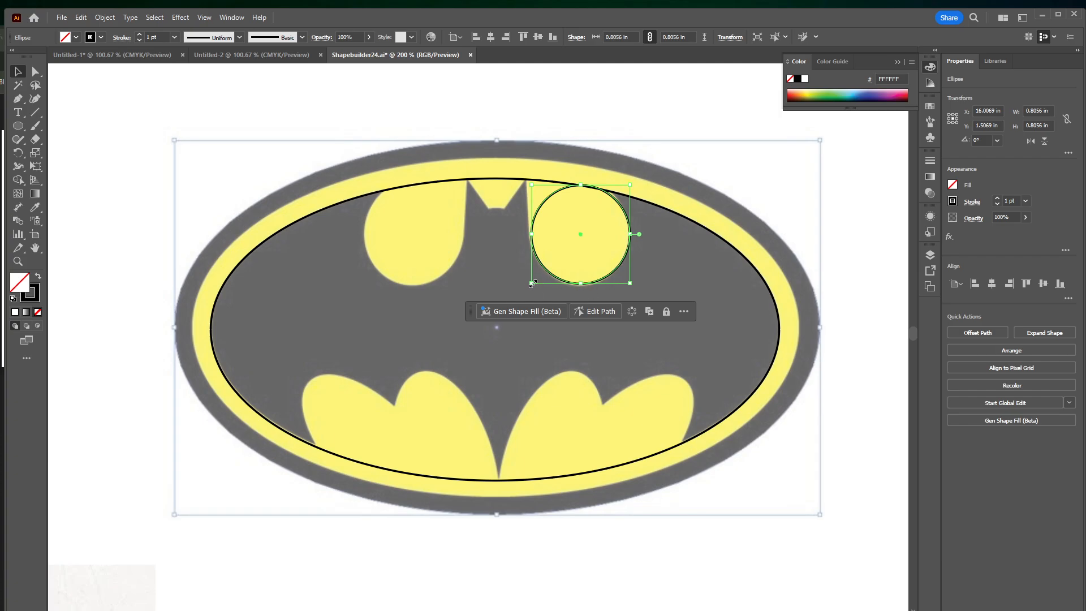
drag(531, 283, 529, 285)
Nudge the circle in small increments to fit the rounded yellow cutout right of the bat's head
key(Right)
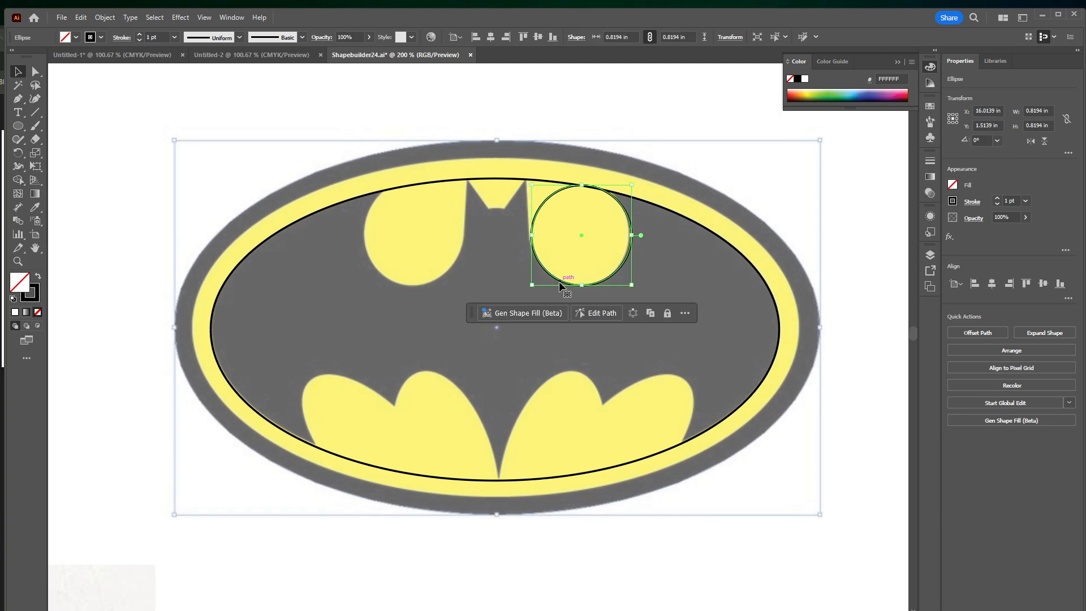
key(Up)
key(Up)
key(Down)
key(Left)
key(Right)
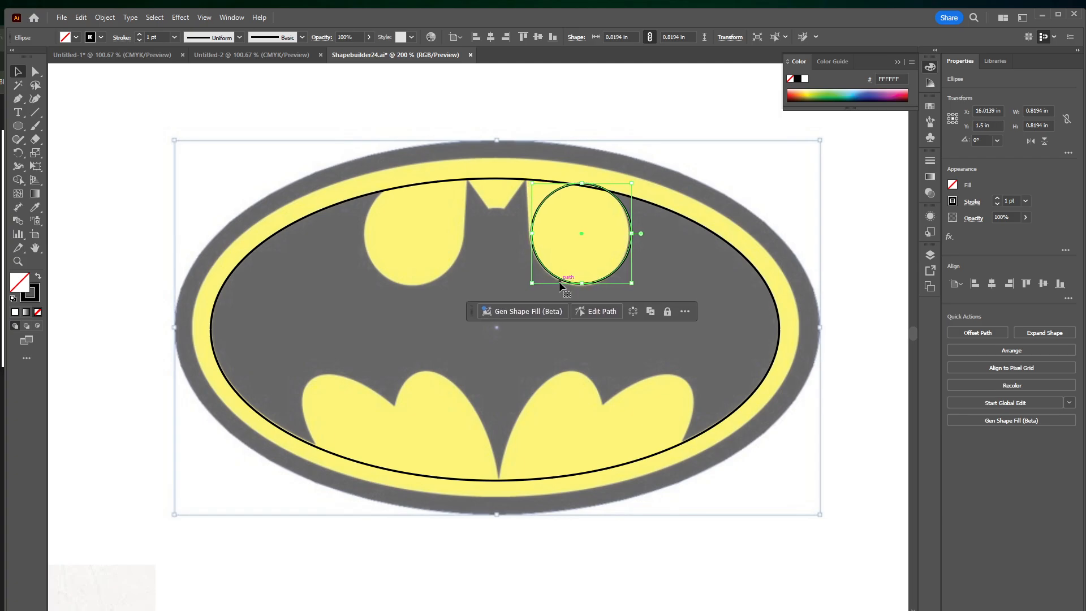
key(Down)
key(Left)
key(Up)
key(Down)
key(Down)
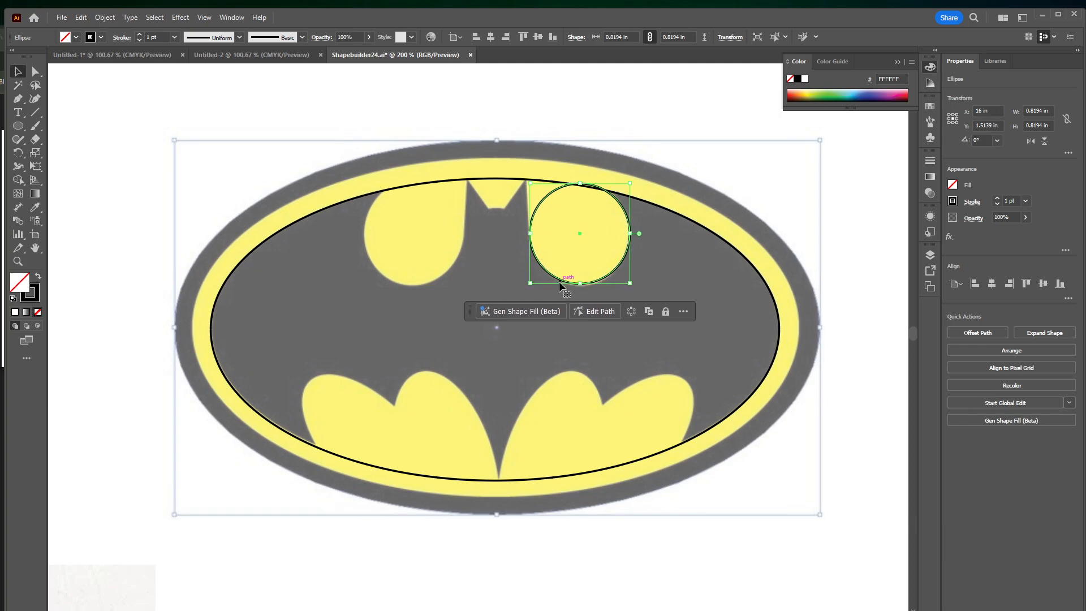
key(Up)
key(Down)
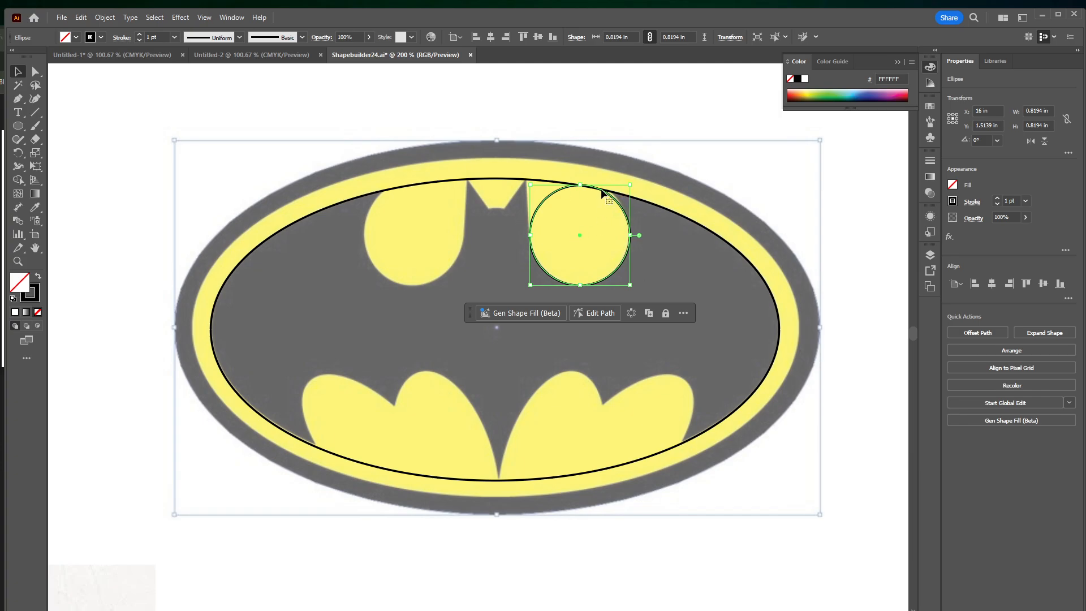
key(Up)
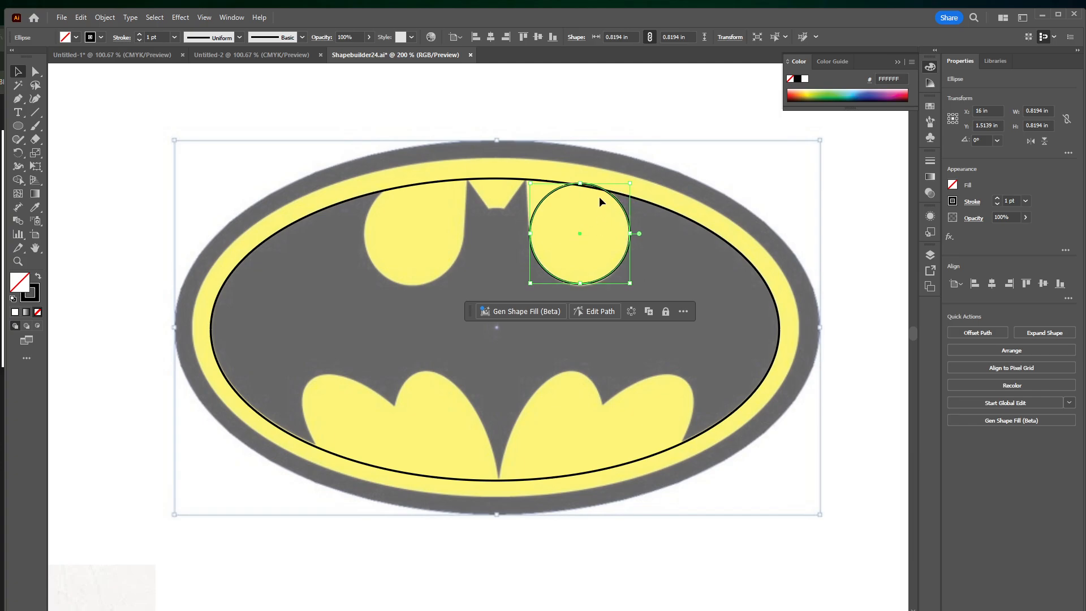
key(Right)
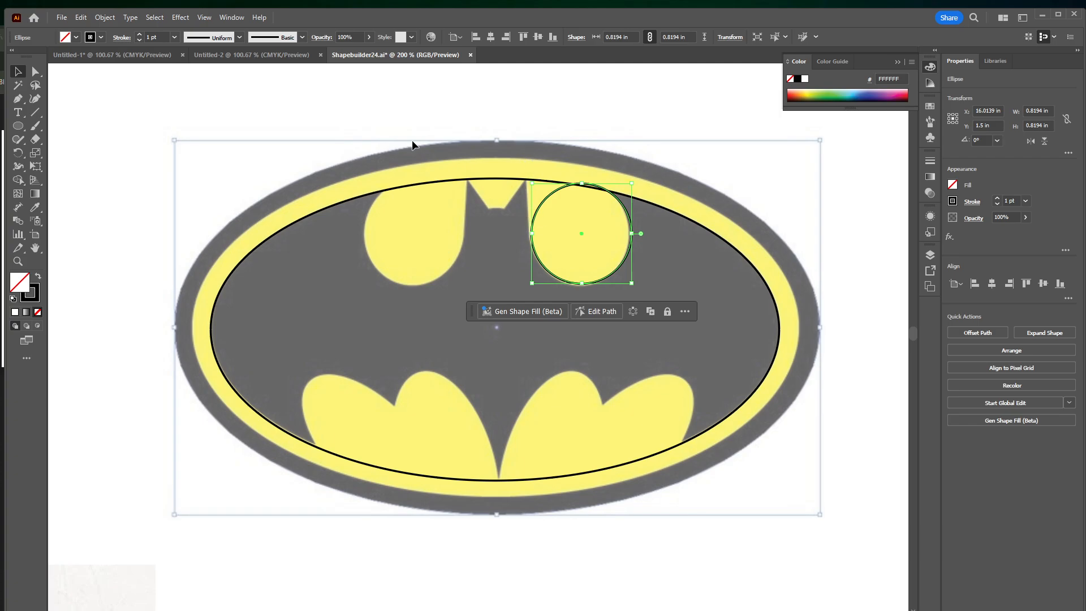
Draw a rectangle about 0.49 by 1 in from above the logo down to the circle's center, beside the bat's right ear
click(18, 125)
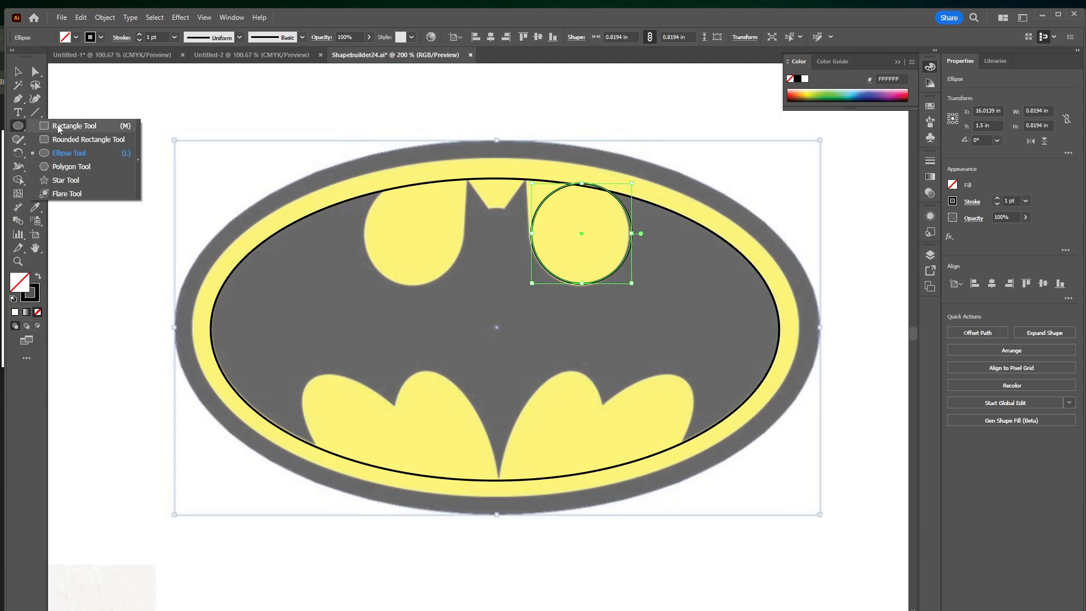
click(59, 128)
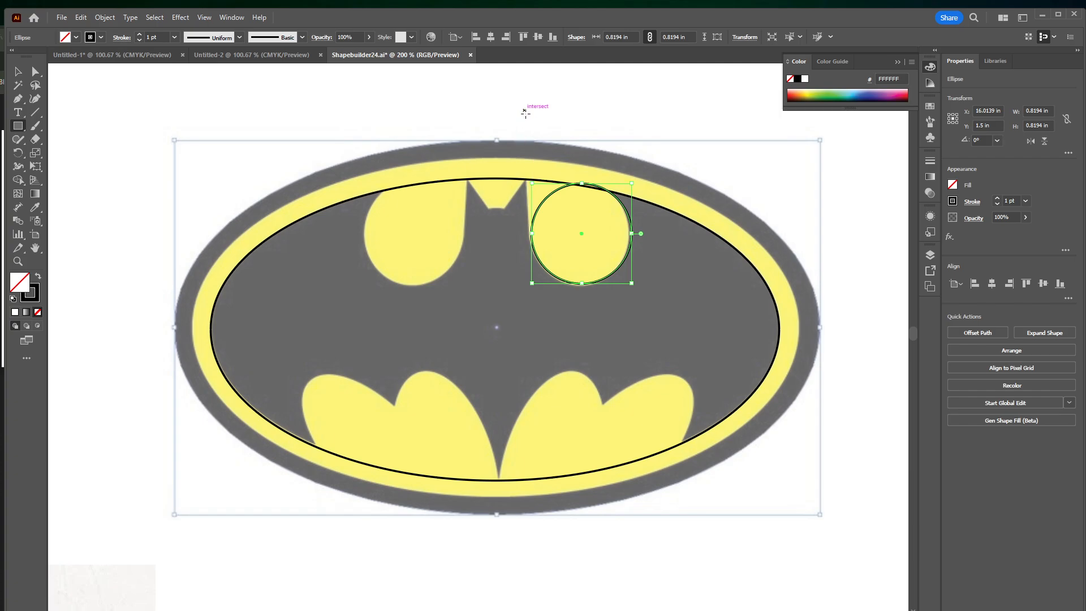
drag(525, 110, 584, 232)
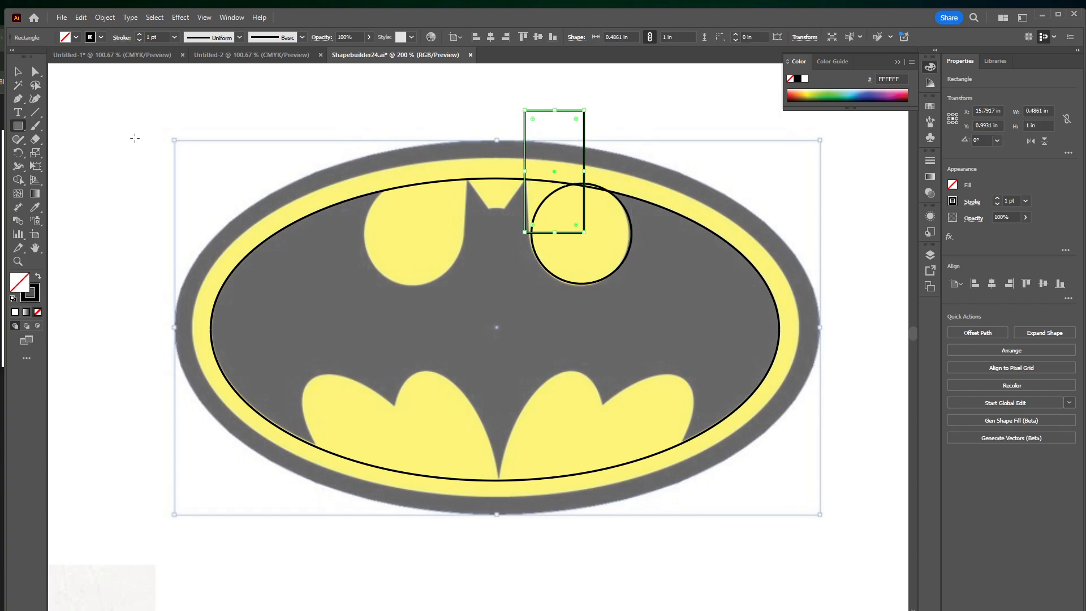
Move the rectangle so its lower-left corner meets the circle's left edge, and shift the floating task bar clear of the artwork
click(18, 72)
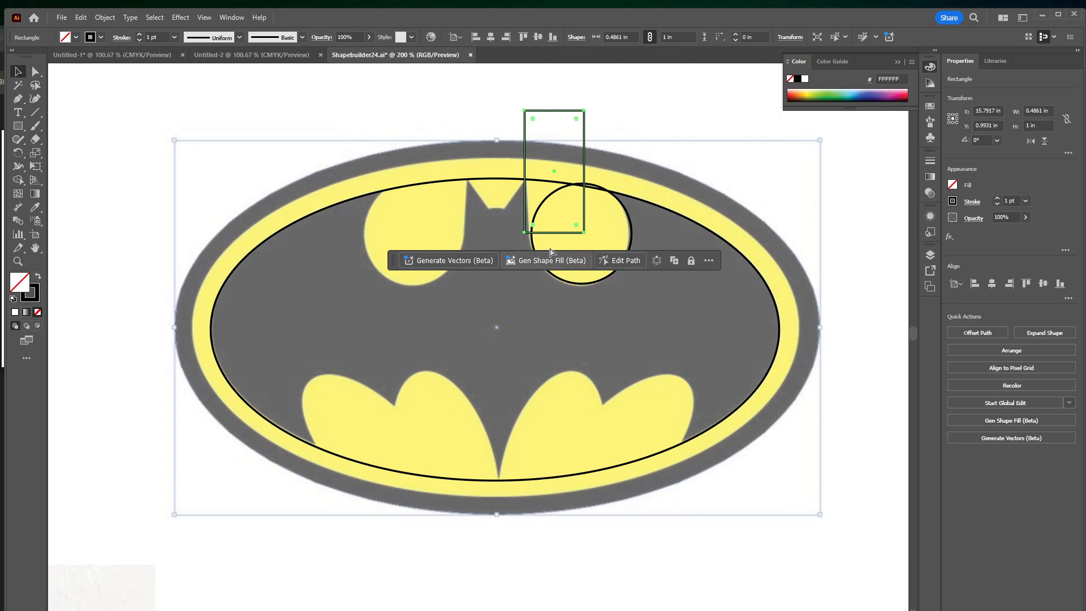
key(ctrl+equal)
key(ctrl+equal)
key(ctrl+equal)
scroll(518, 427, down, 2)
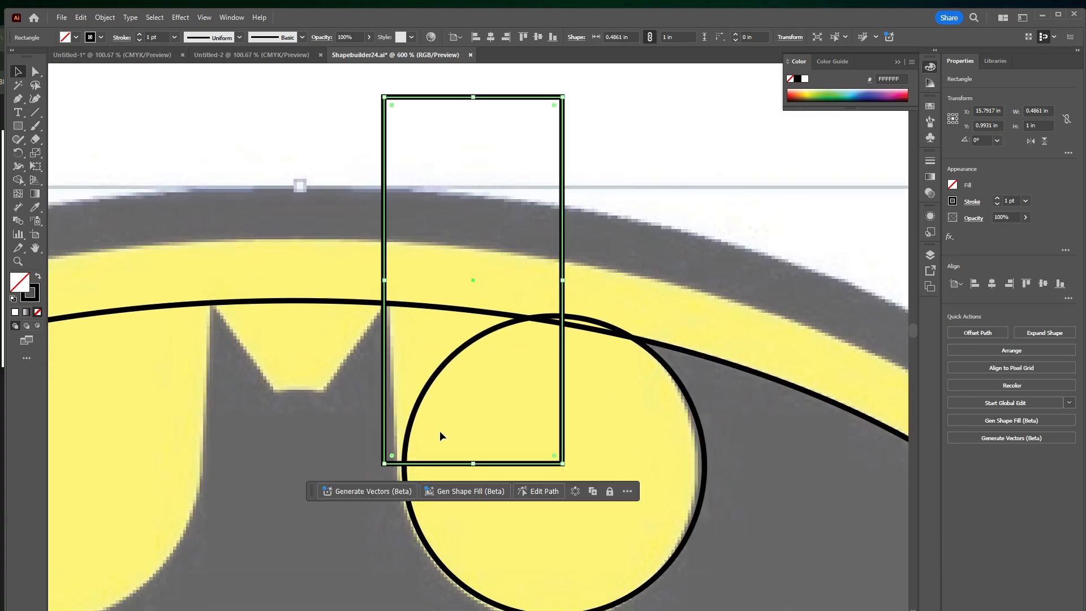
drag(389, 468, 409, 472)
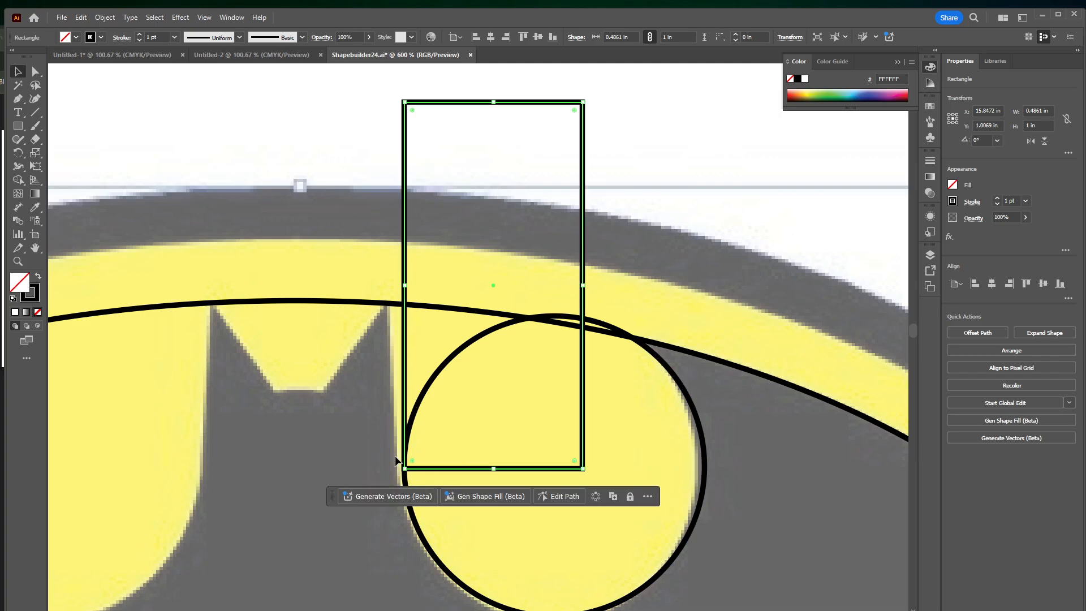
drag(331, 497, 338, 590)
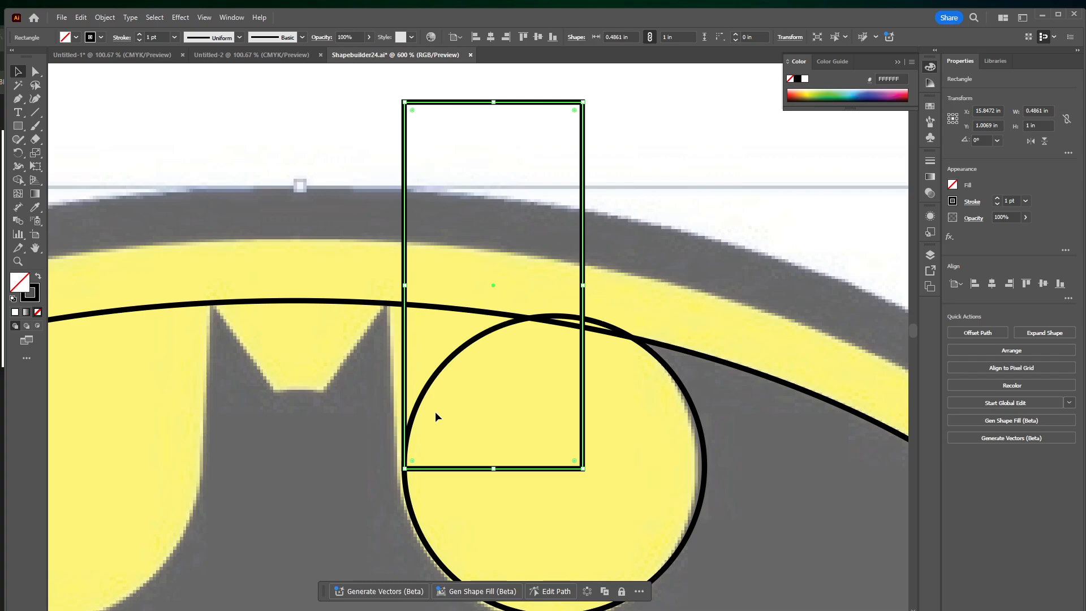
Select the circle together with the rectangle, nudge both left by one 0.0139 in increment, and deselect them
shift+click(443, 365)
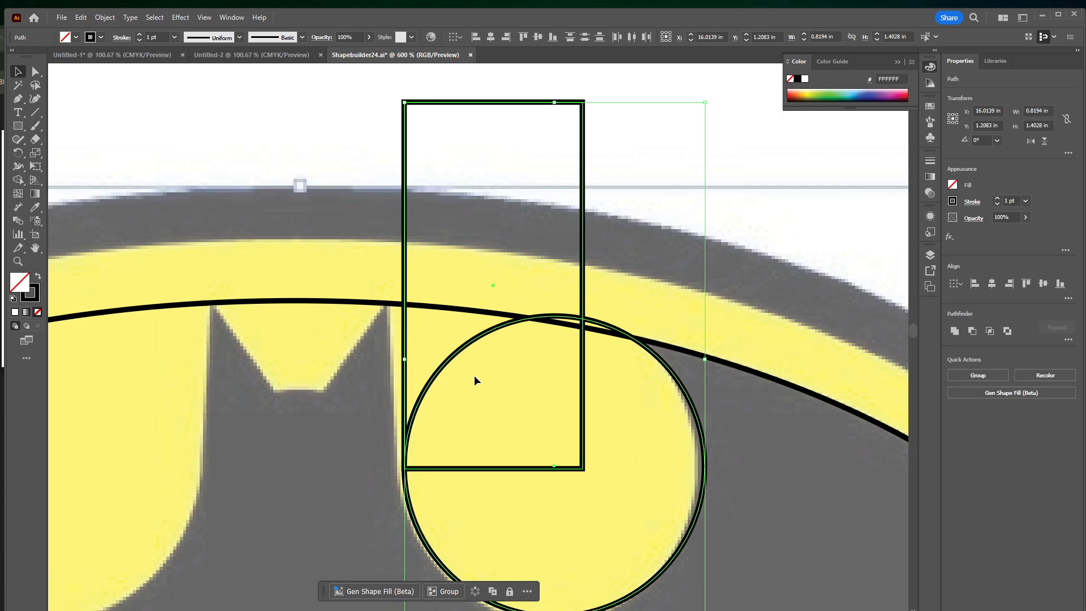
key(Left)
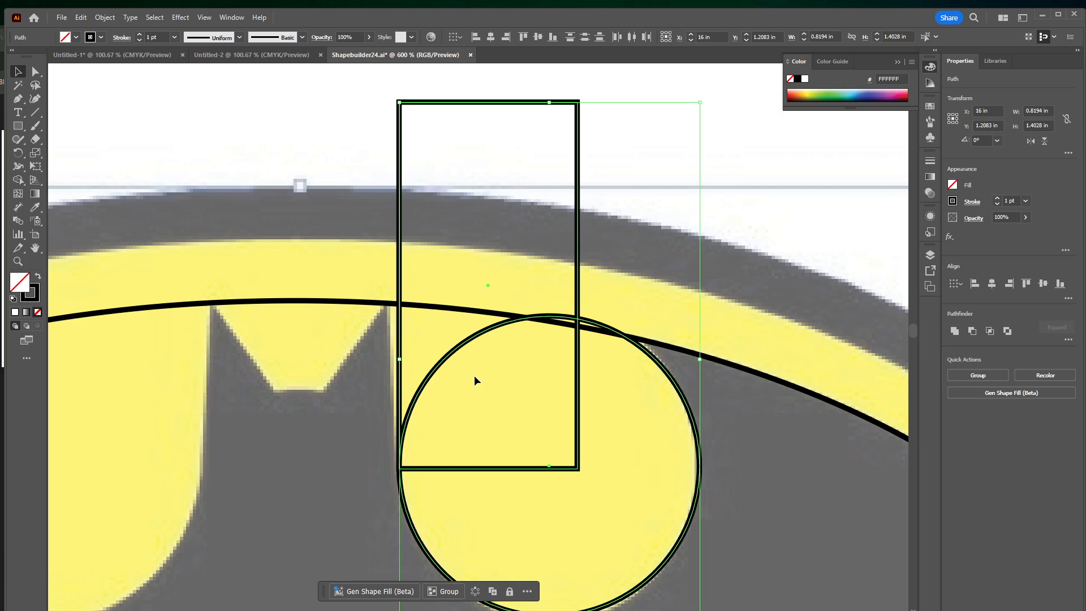
click(272, 112)
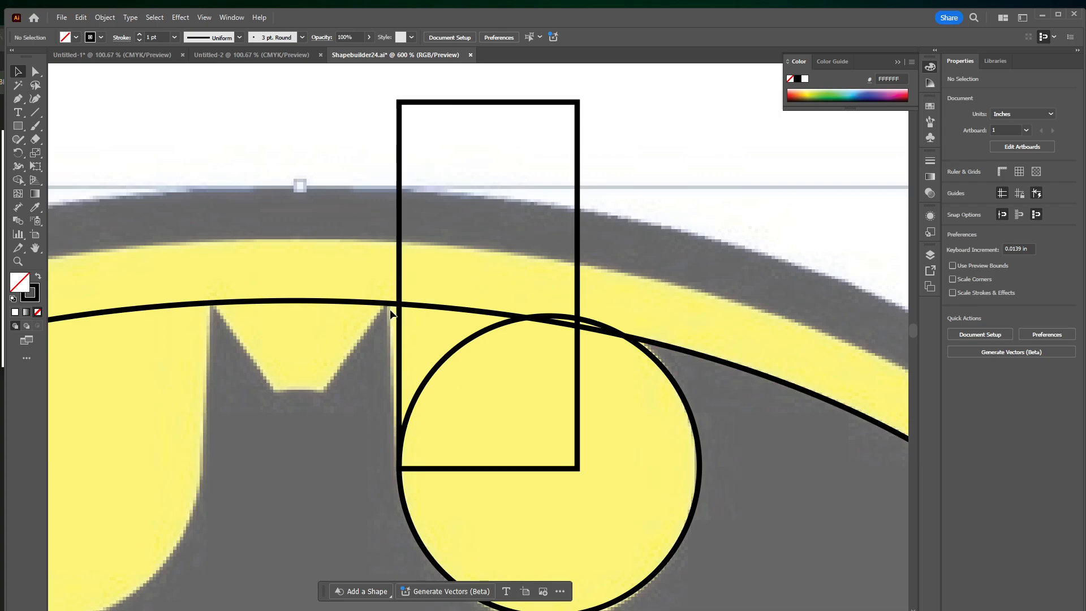
click(401, 207)
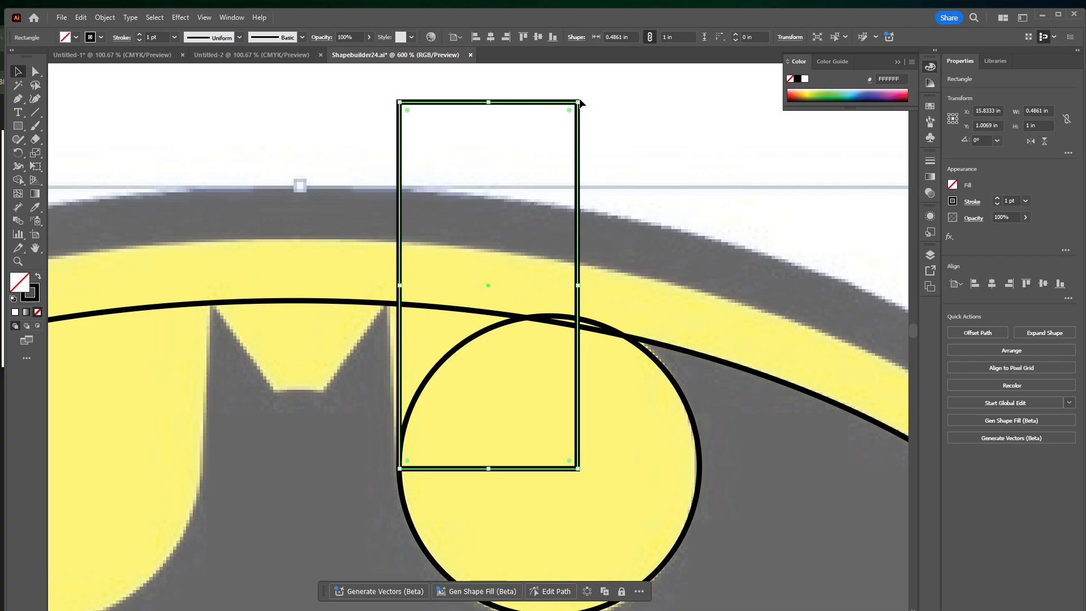
mouse_move(580, 103)
mouse_down()
mouse_move(571, 104)
mouse_move(581, 106)
mouse_up()
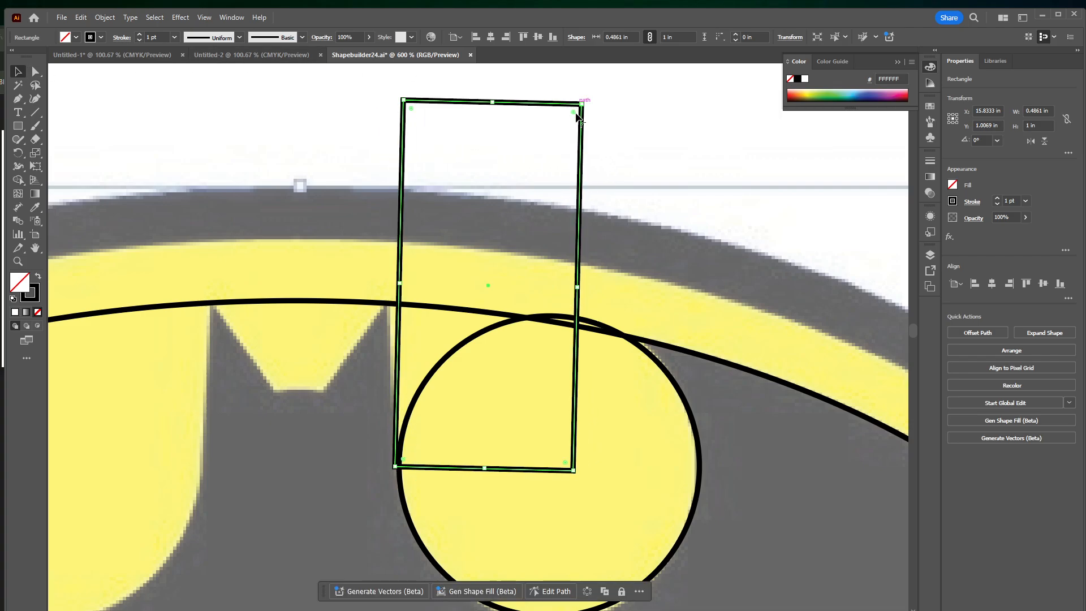
key(ctrl+z)
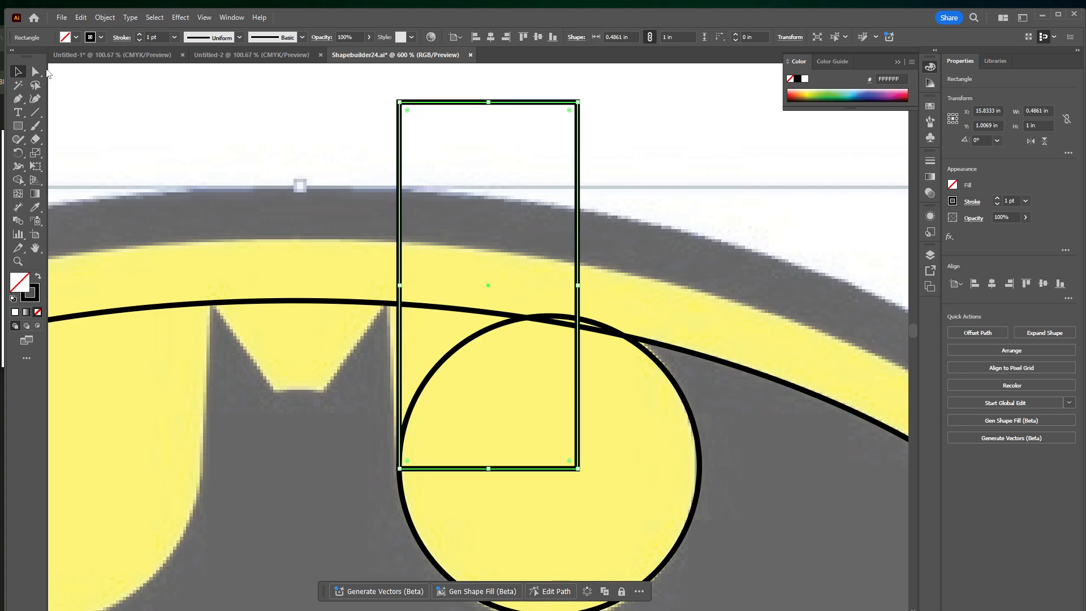
Shift only the rectangle's upper-left anchor point about 0.04 in left so that side follows the slanted edge of the bat's ear
click(36, 72)
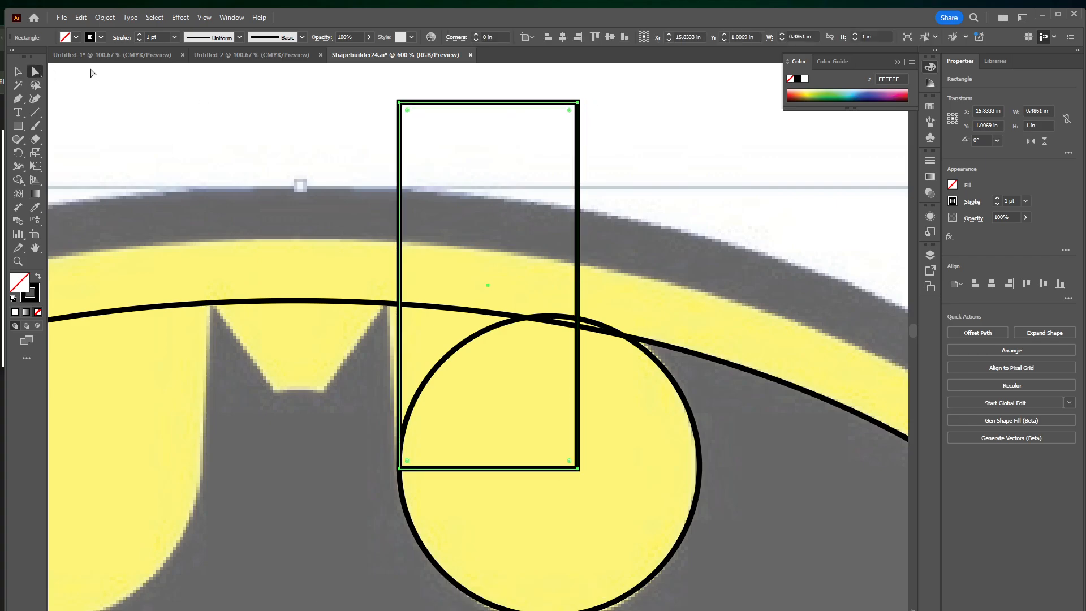
click(401, 105)
drag(401, 106, 384, 104)
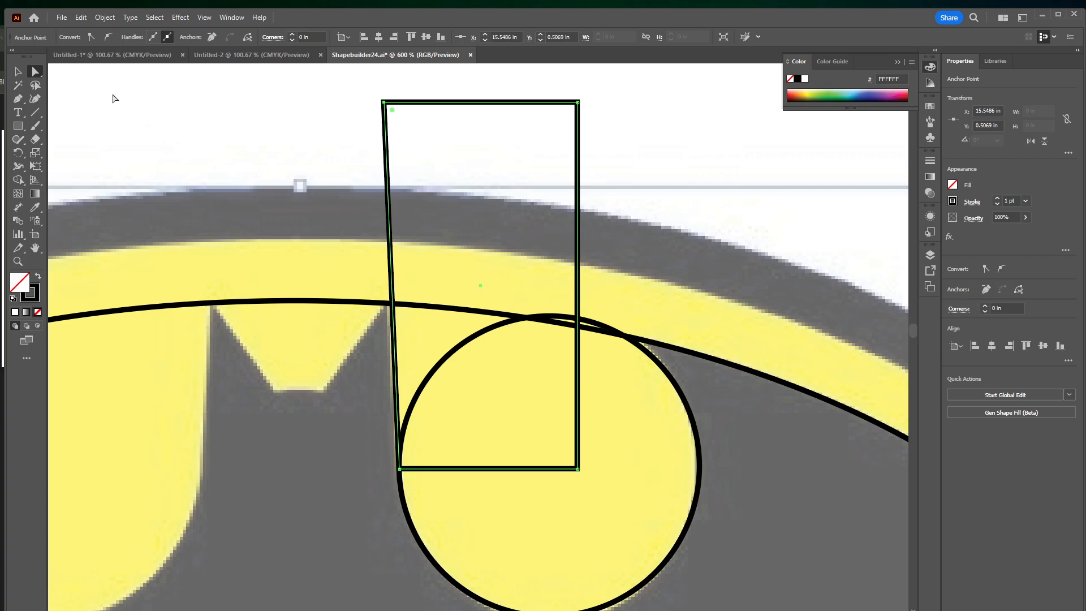
click(18, 71)
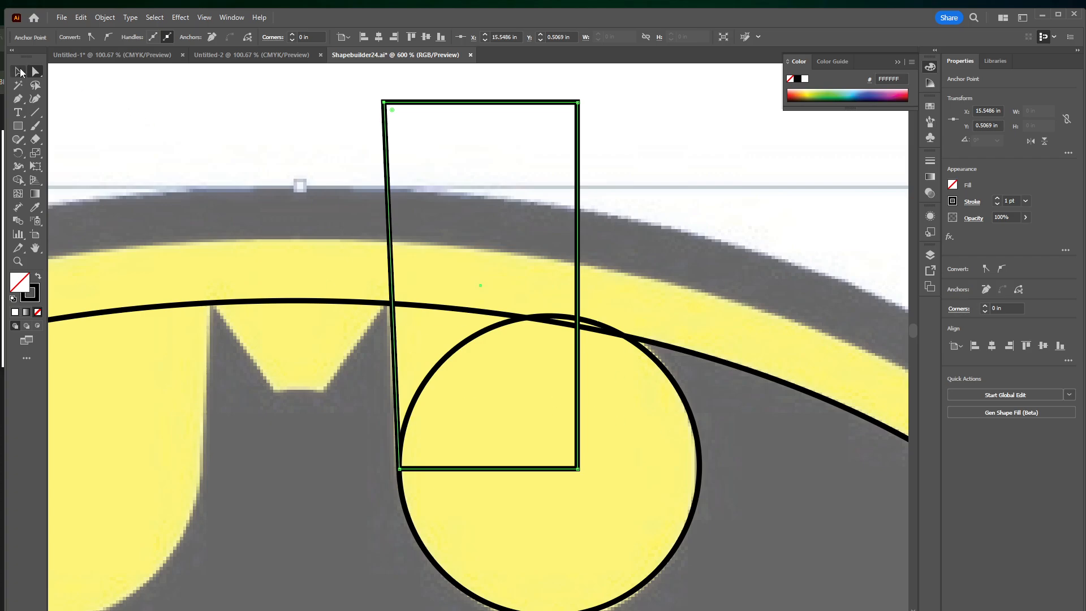
Reflect a copy of the circle and slanted rectangle beside the bat's right ear across the vertical axis
shift+click(476, 336)
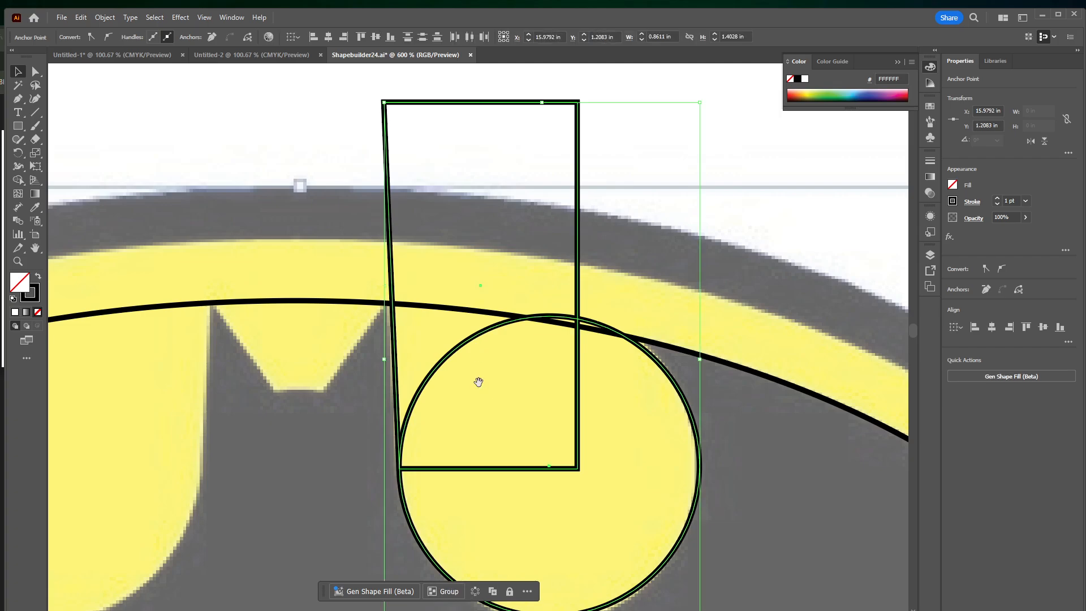
scroll(473, 378, left, 5)
scroll(473, 378, down, 1)
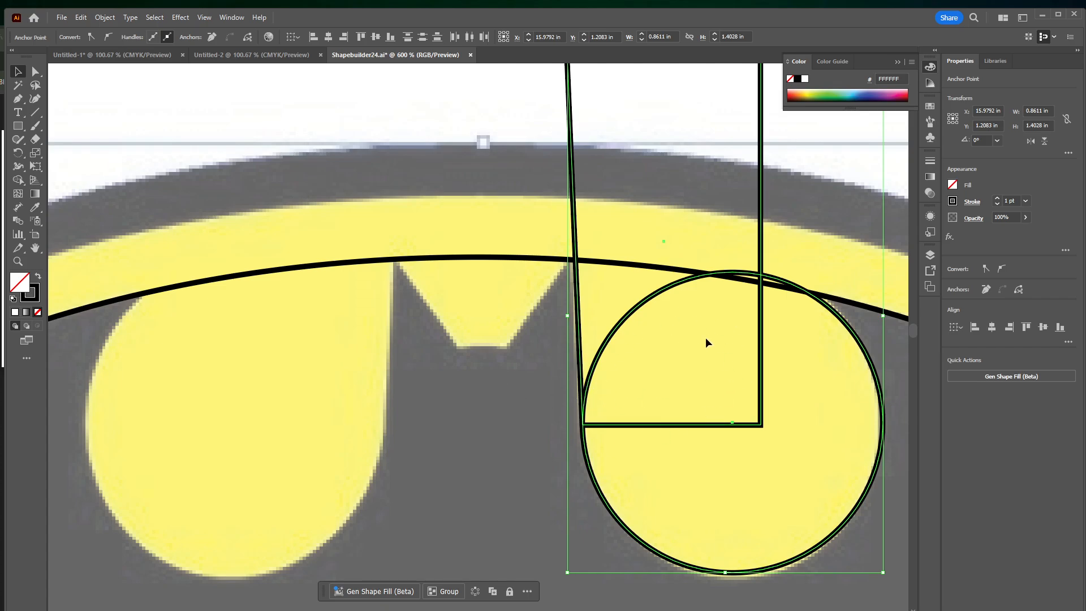
click(573, 232)
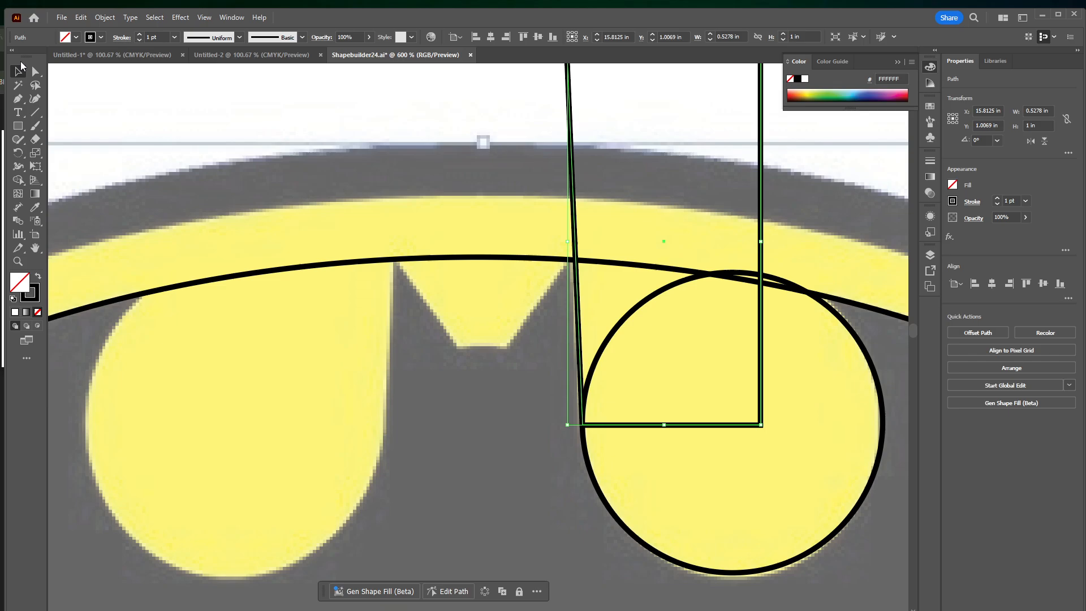
shift+click(855, 339)
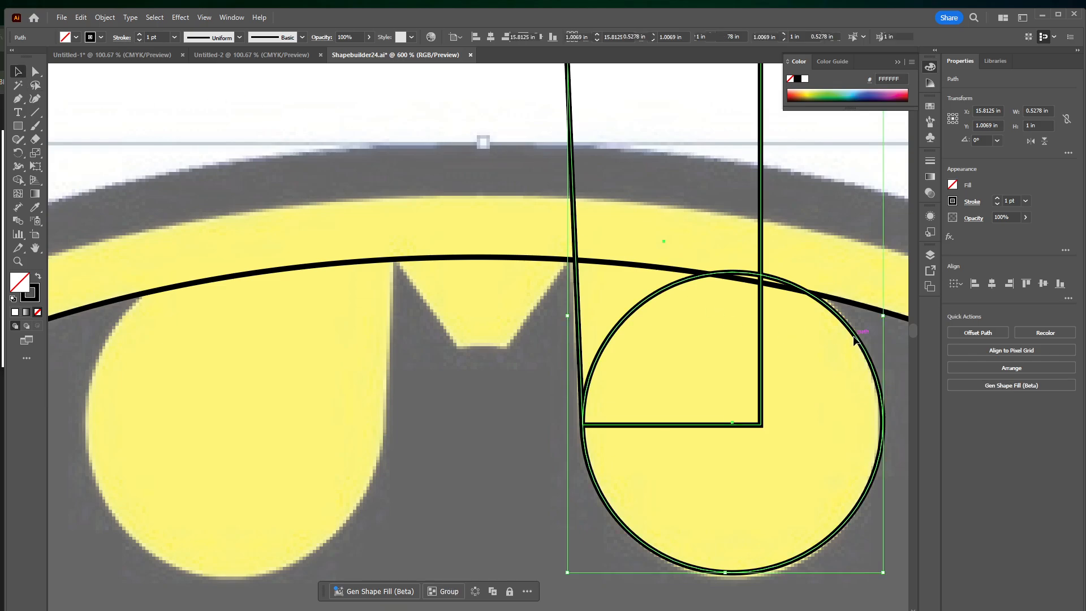
click(104, 18)
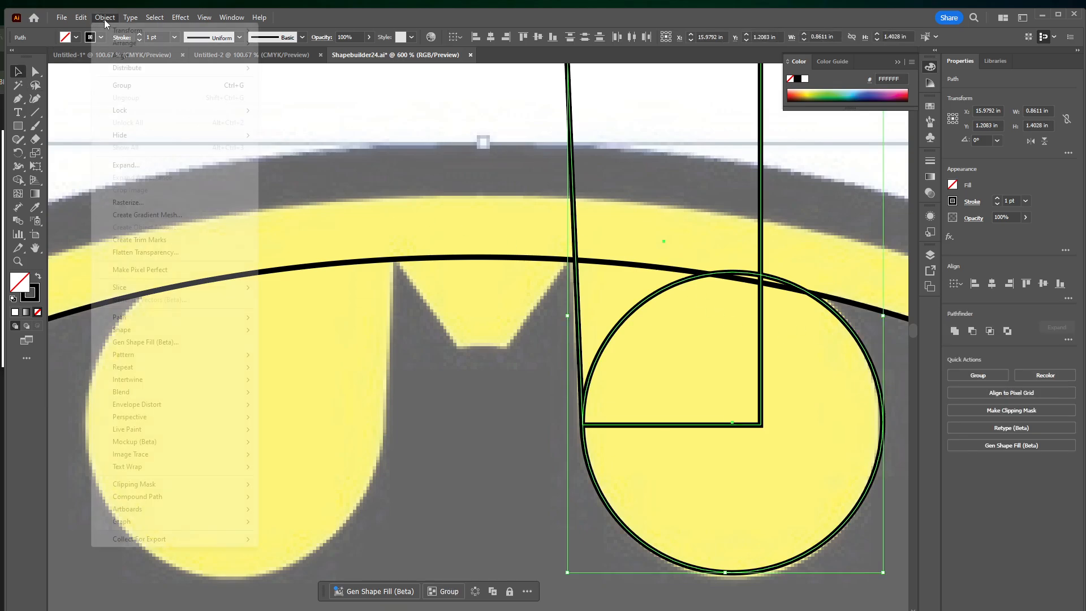
mouse_move(115, 32)
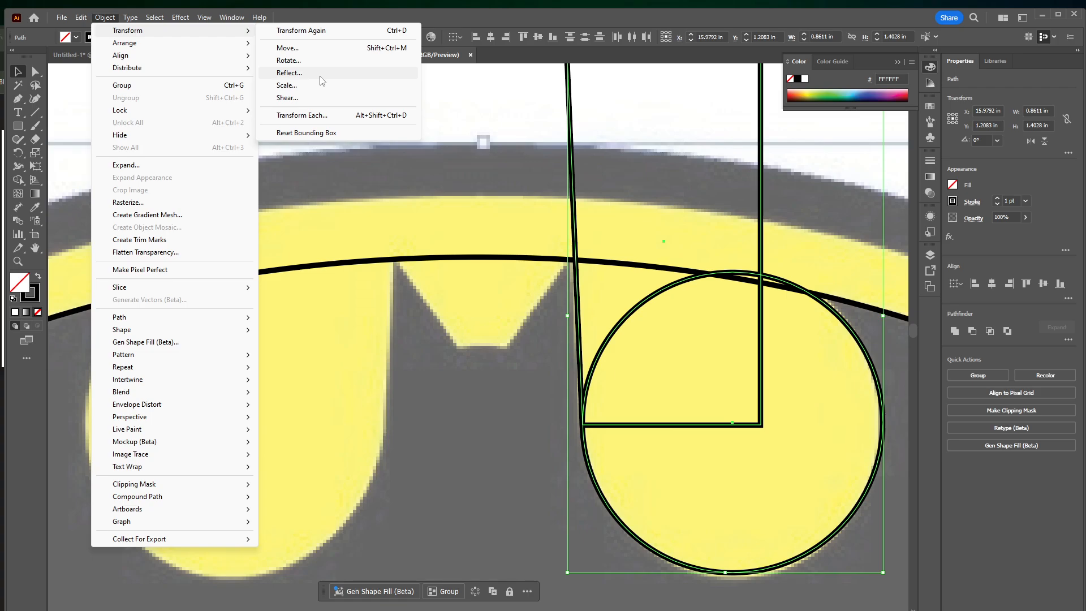
click(289, 73)
drag(738, 293, 495, 241)
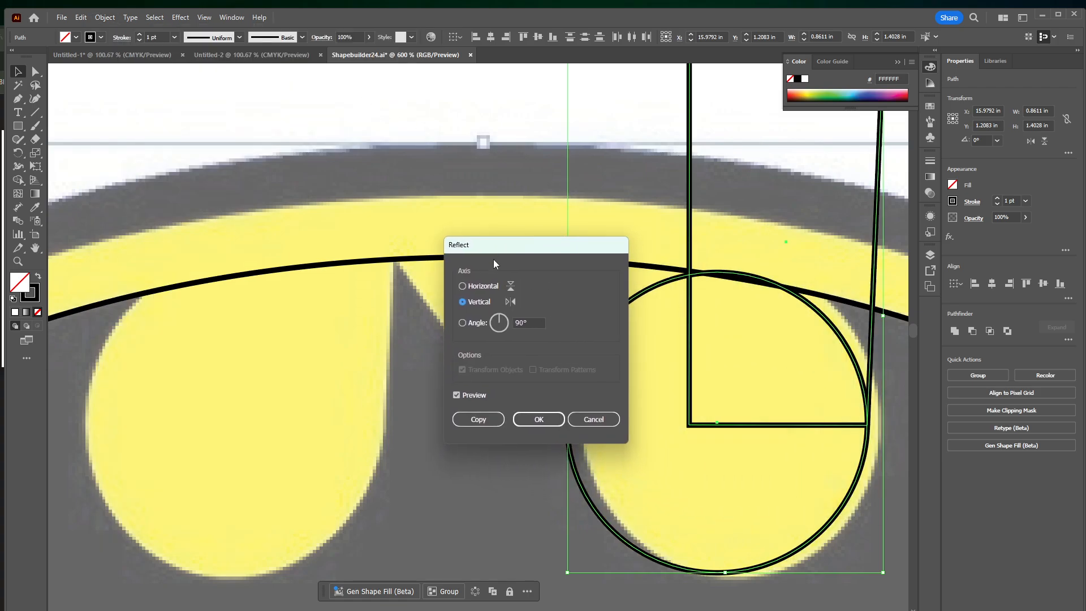
click(463, 286)
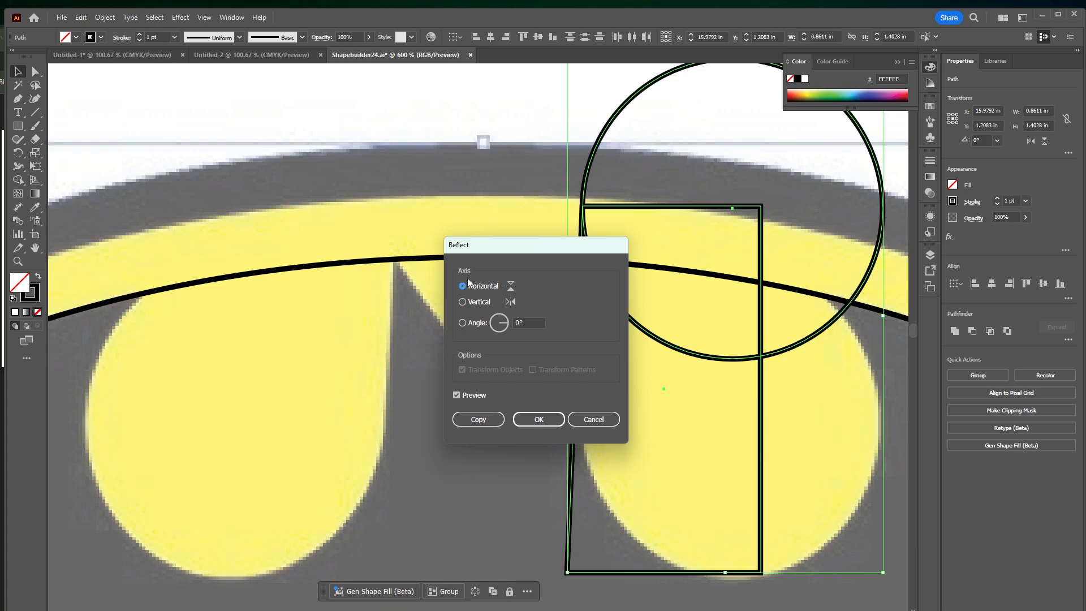
click(479, 302)
click(480, 288)
click(480, 303)
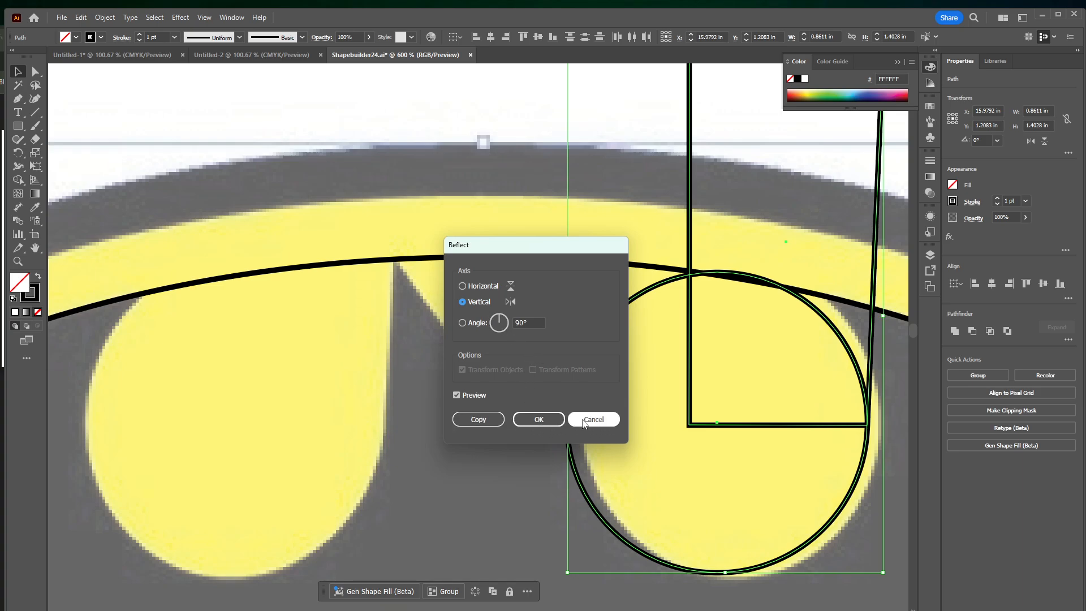
click(478, 420)
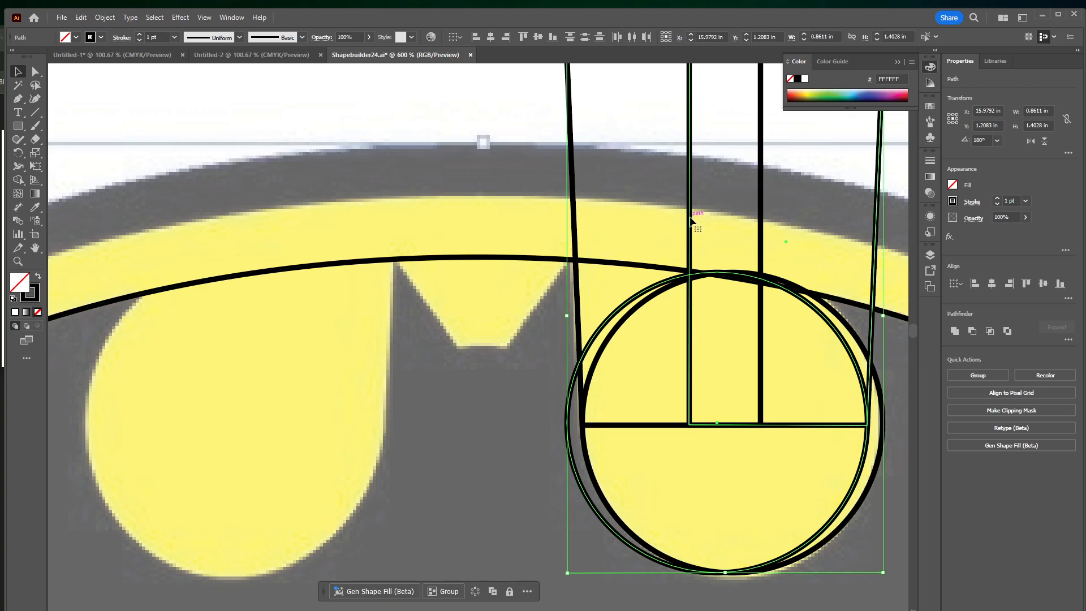
Move the mirrored circle and rectangle onto the matching yellow cutout beside the bat's left ear
drag(693, 222, 207, 213)
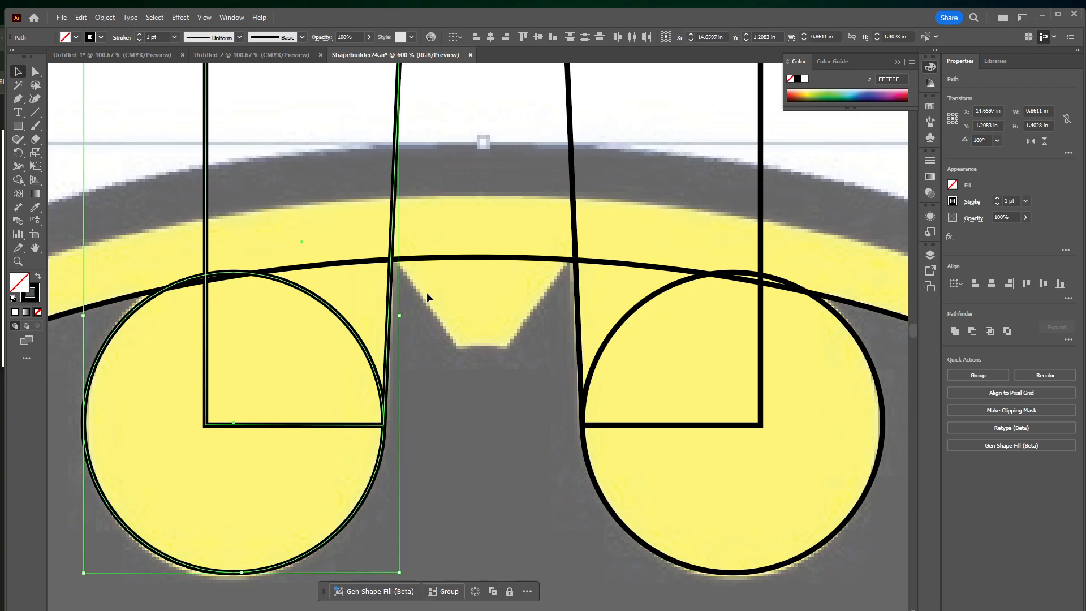
key(ctrl+minus)
key(ctrl+minus)
drag(606, 238, 542, 156)
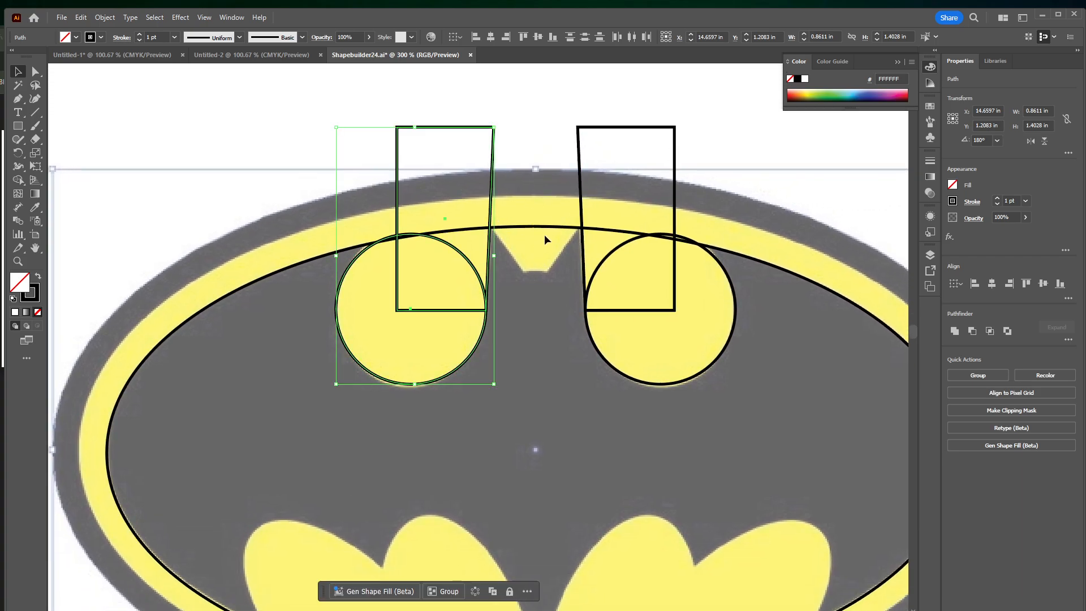
drag(536, 245, 488, 217)
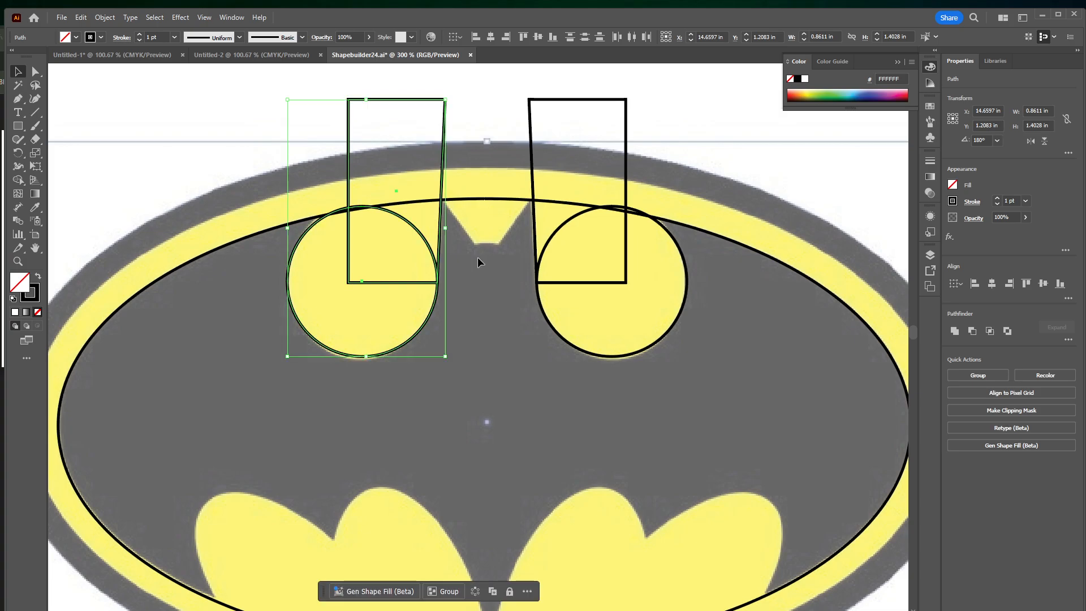
Fill the large inner ellipse with the red color B54040
click(236, 240)
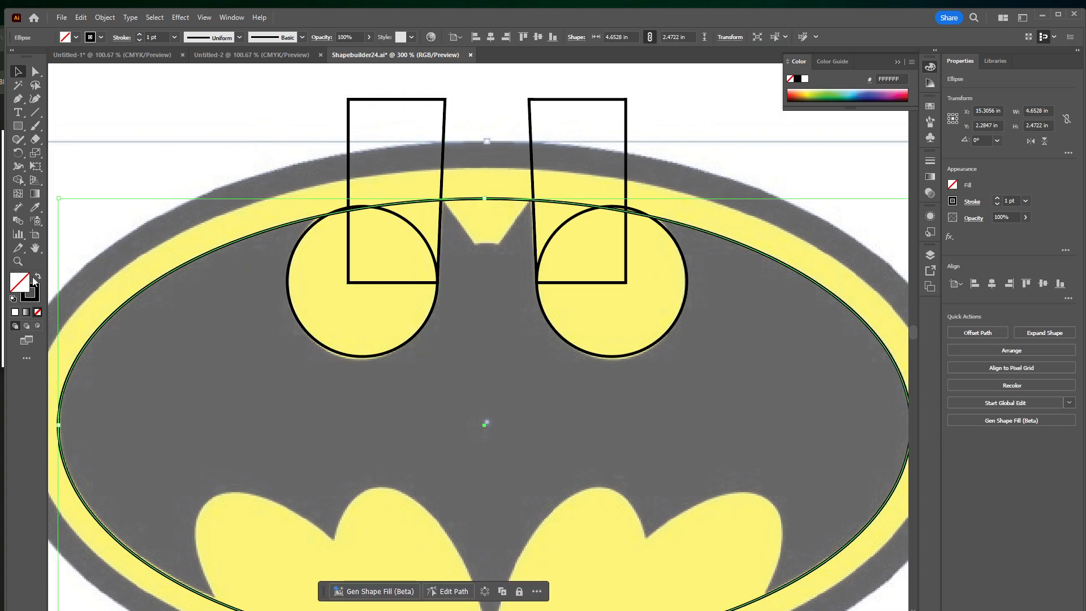
double_click(19, 282)
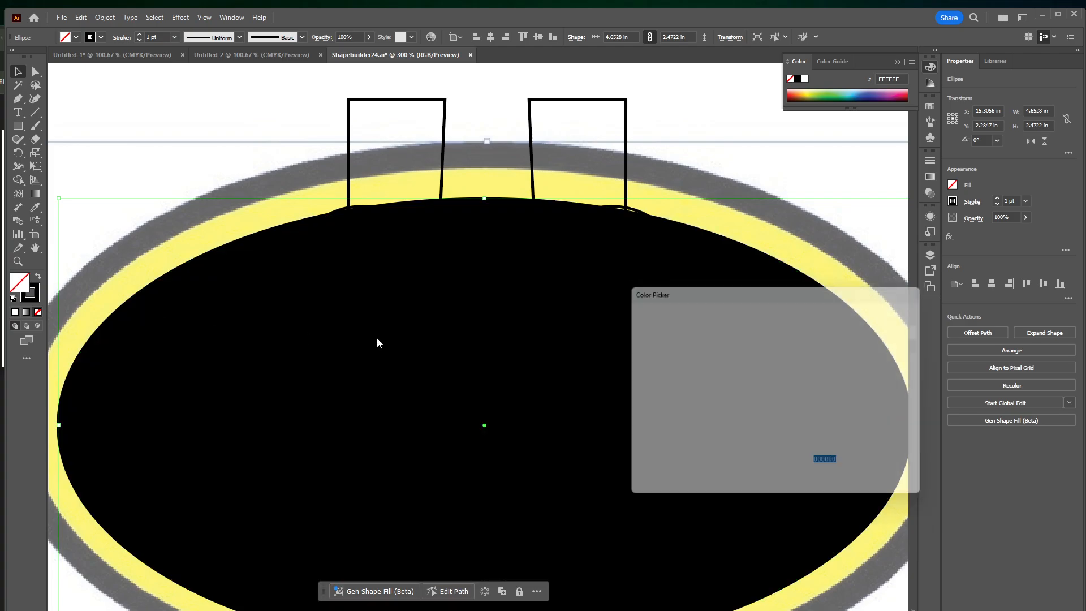
click(747, 362)
click(724, 367)
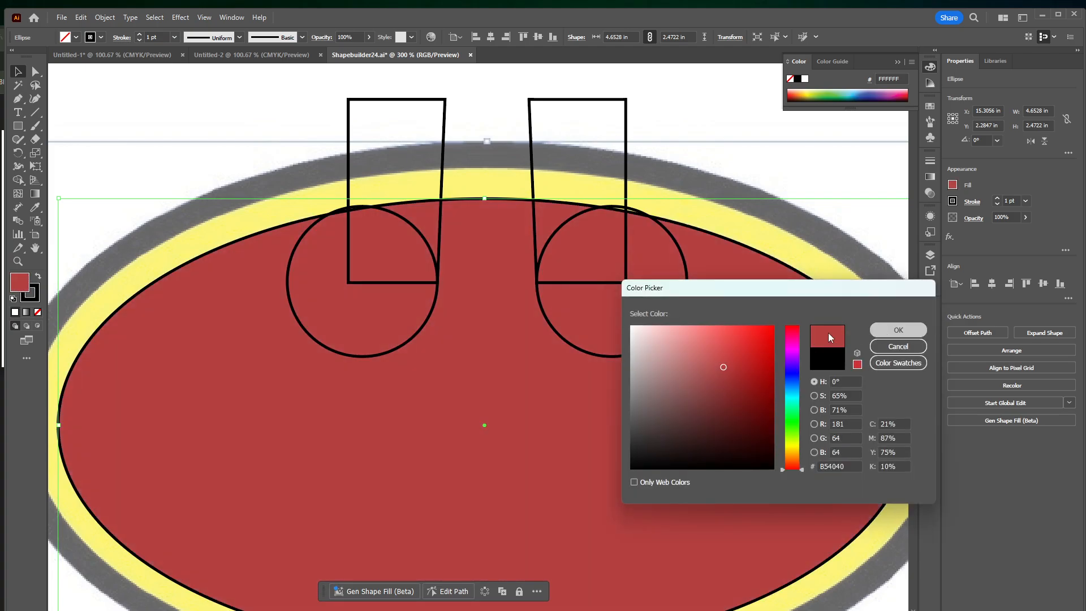
click(899, 330)
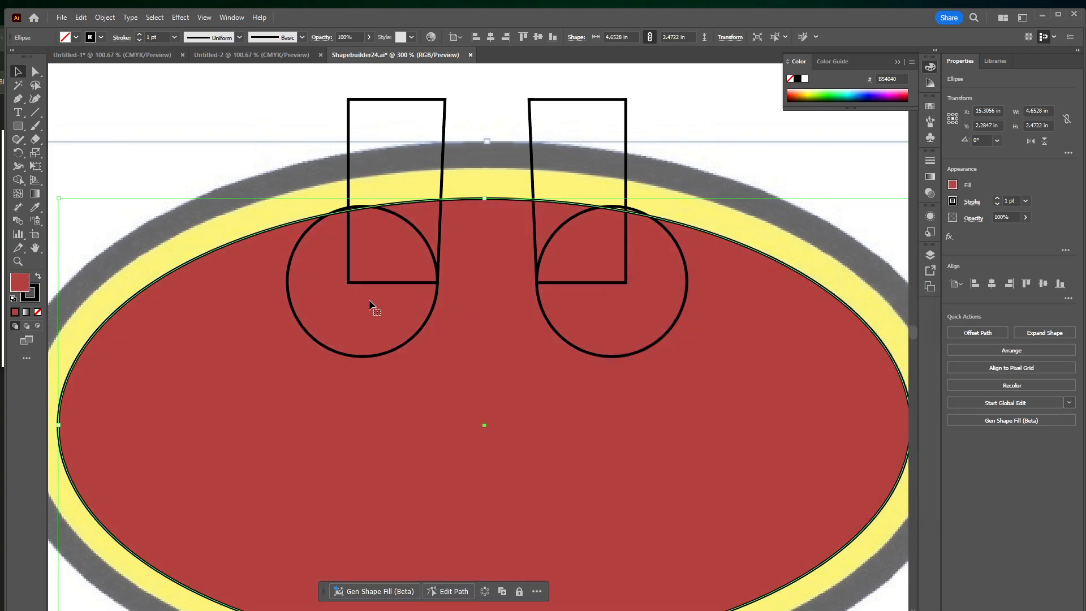
Select both circles and both slanted rectangles and fill them with green 39B54A
click(432, 310)
shift+click(542, 311)
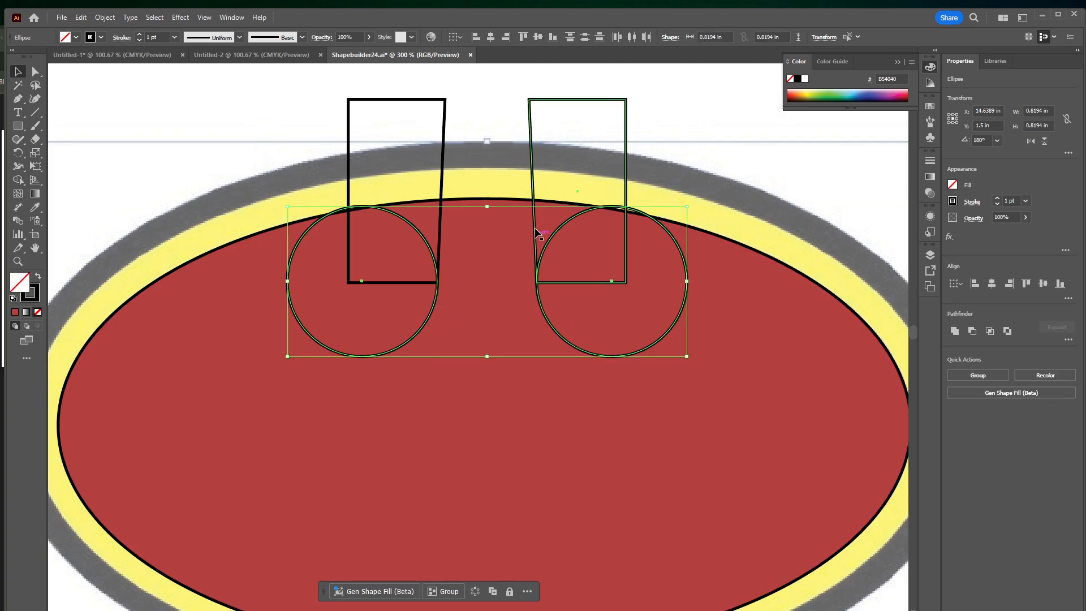
shift+click(535, 203)
shift+click(443, 188)
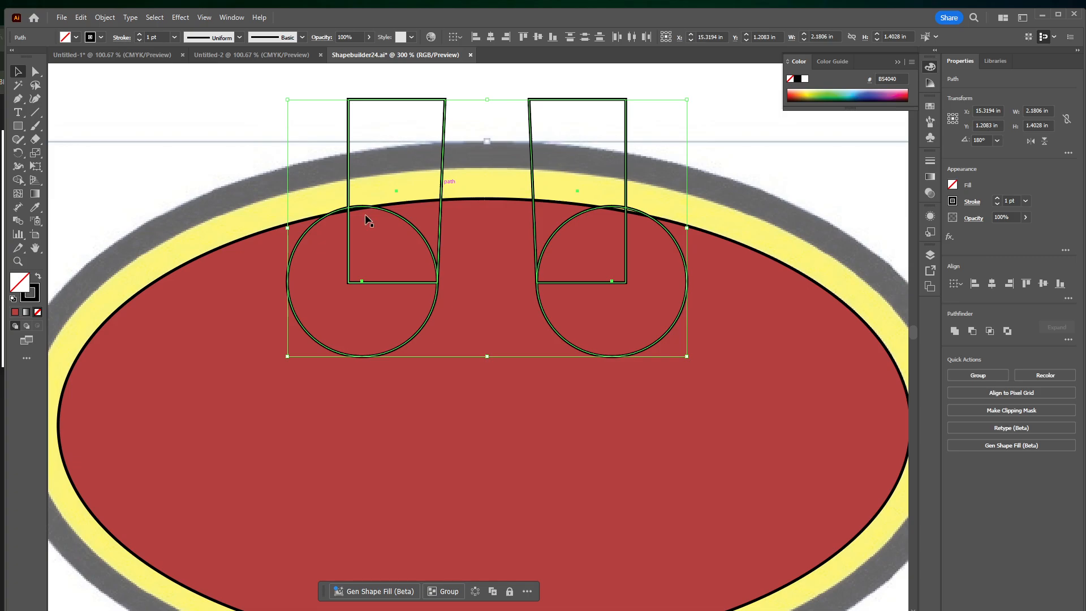
click(827, 91)
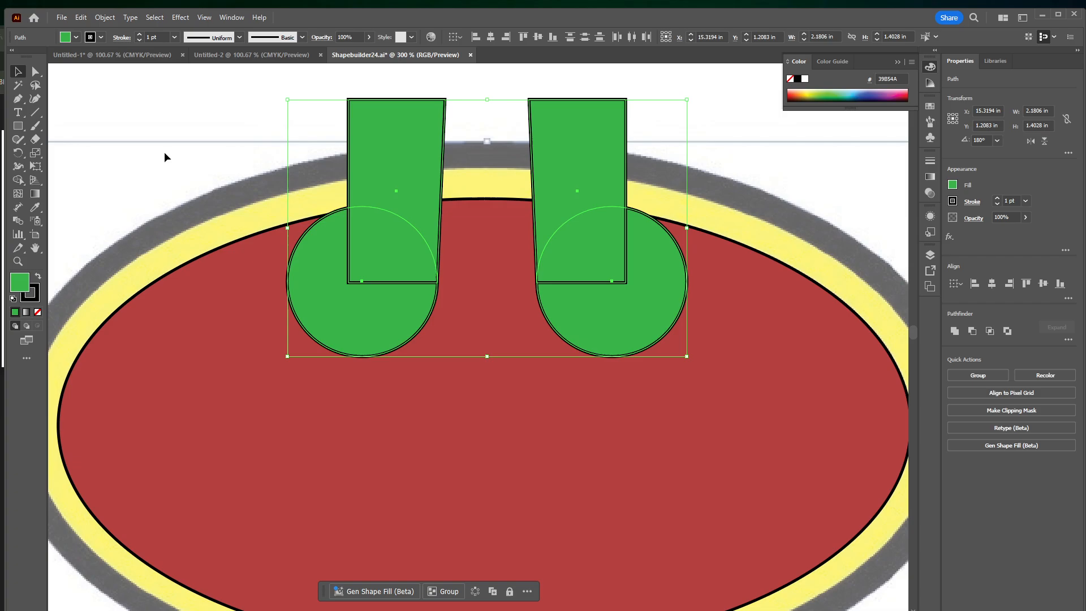
Select all the traced shapes and use the Shape Builder to remove the right circle and rectangle regions, including the remaining slivers
drag(178, 97, 752, 495)
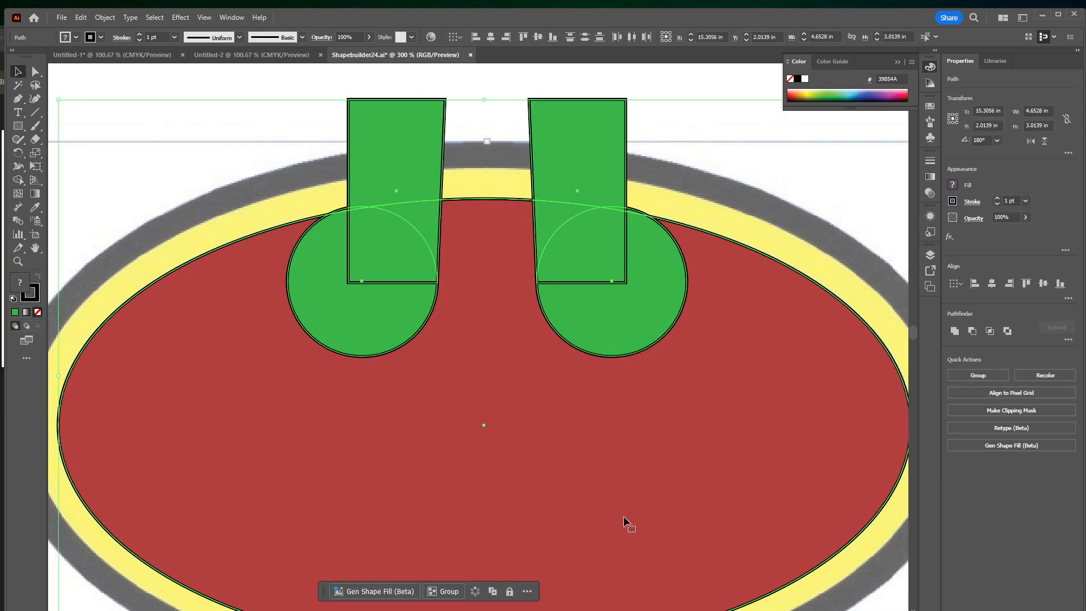
click(23, 180)
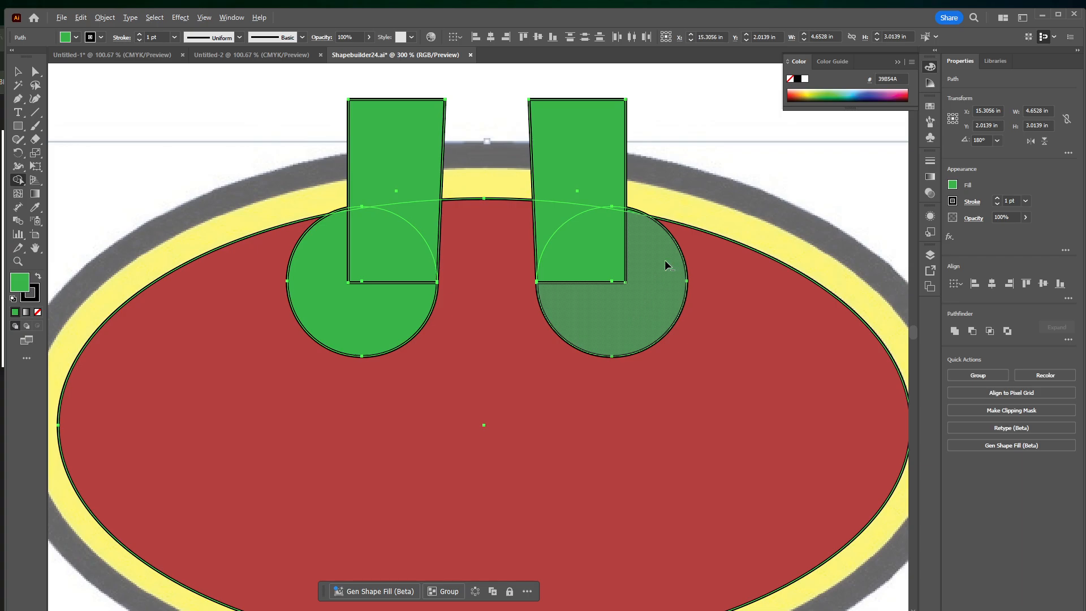
alt+click(653, 314)
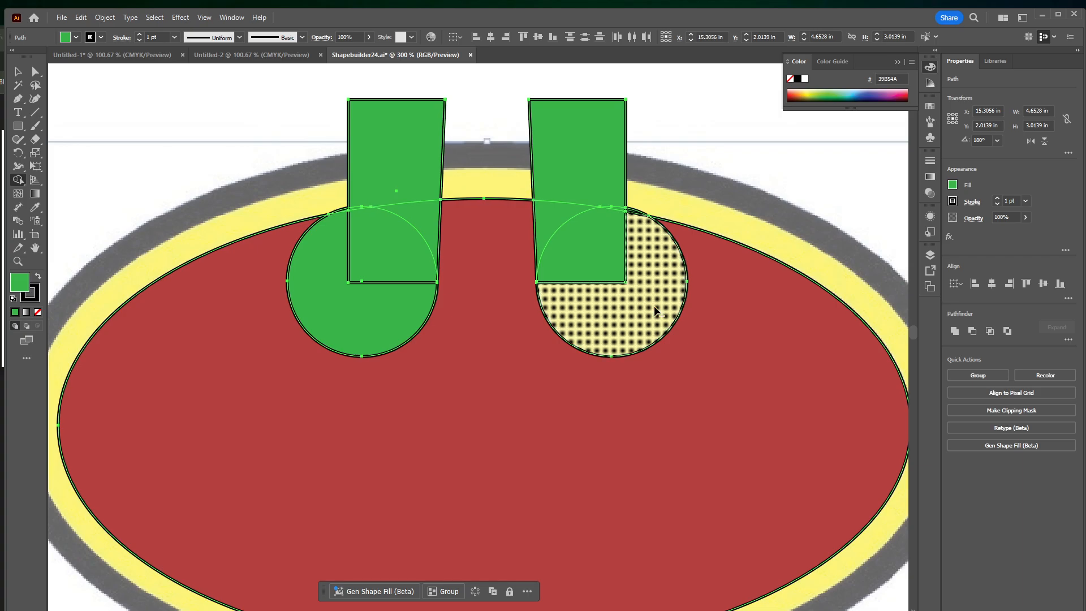
alt+click(598, 264)
alt+click(555, 222)
alt+click(564, 167)
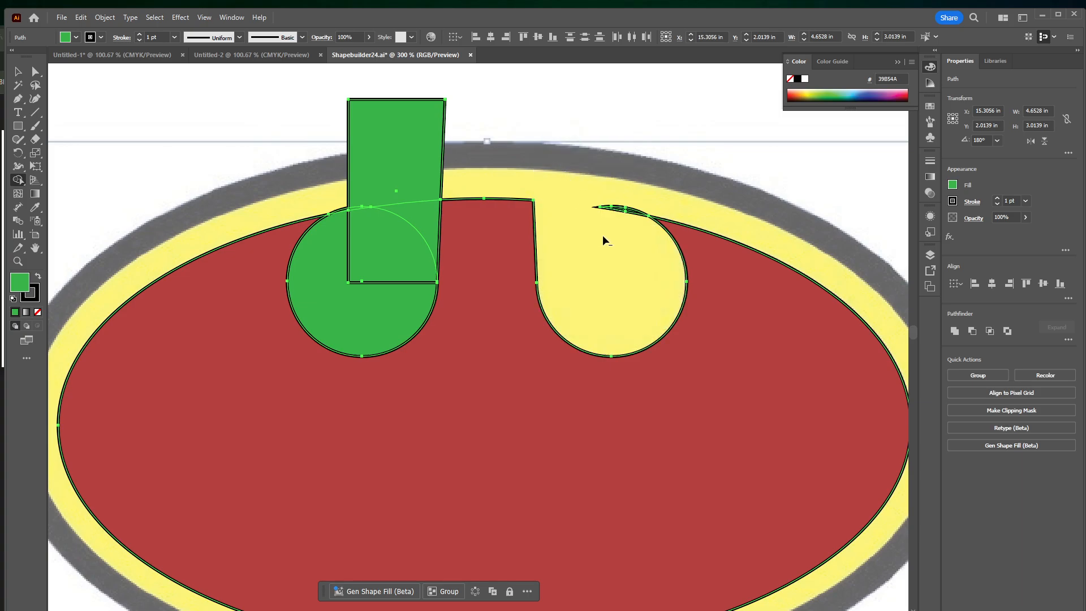
drag(616, 245, 646, 194)
Remove the left circle and rectangle regions with the Shape Builder and set the remaining bat shape's fill to none
mouse_move(344, 330)
mouse_down()
mouse_move(364, 286)
mouse_move(409, 250)
mouse_move(421, 192)
mouse_up()
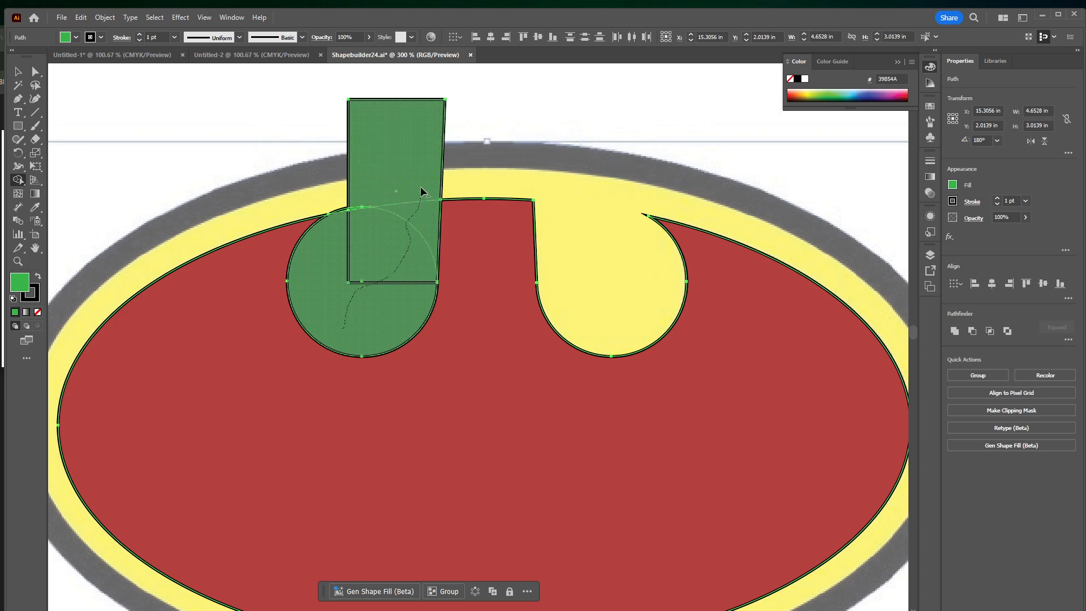
drag(401, 133, 395, 107)
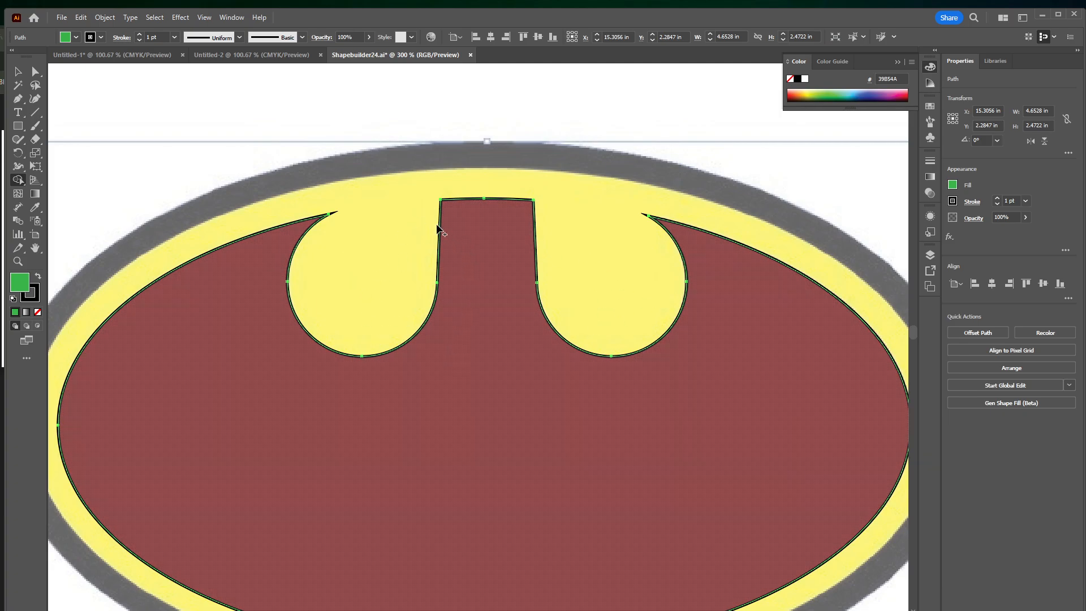
key(v)
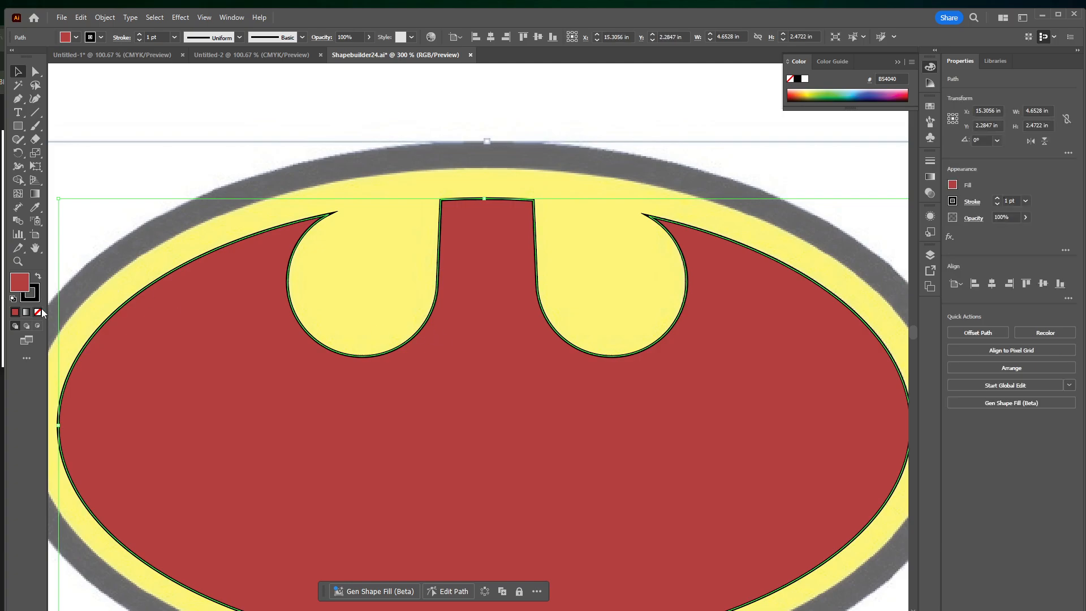
click(40, 311)
Create a six-sided polygon with a 0.6944 in radius over the yellow cutout beside the bat's right ear
scroll(274, 179, down, 3)
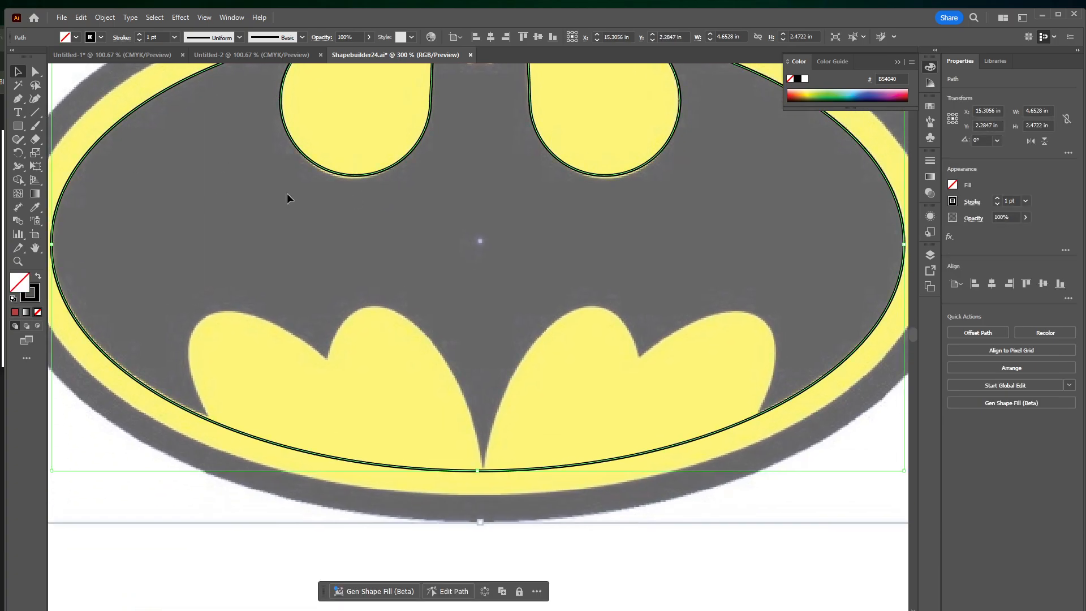
scroll(489, 190, up, 3)
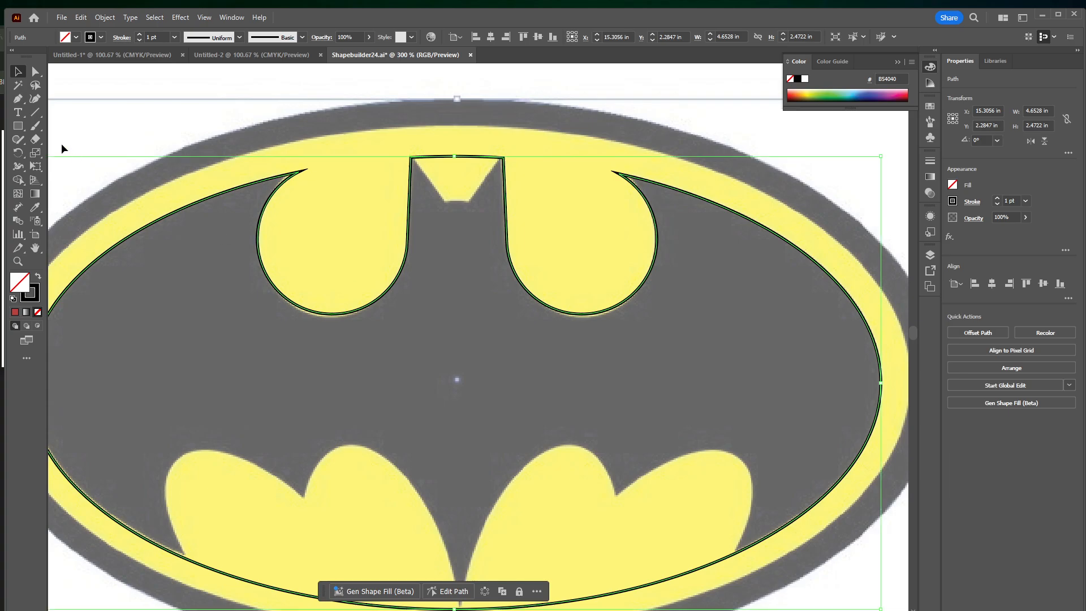
click(20, 127)
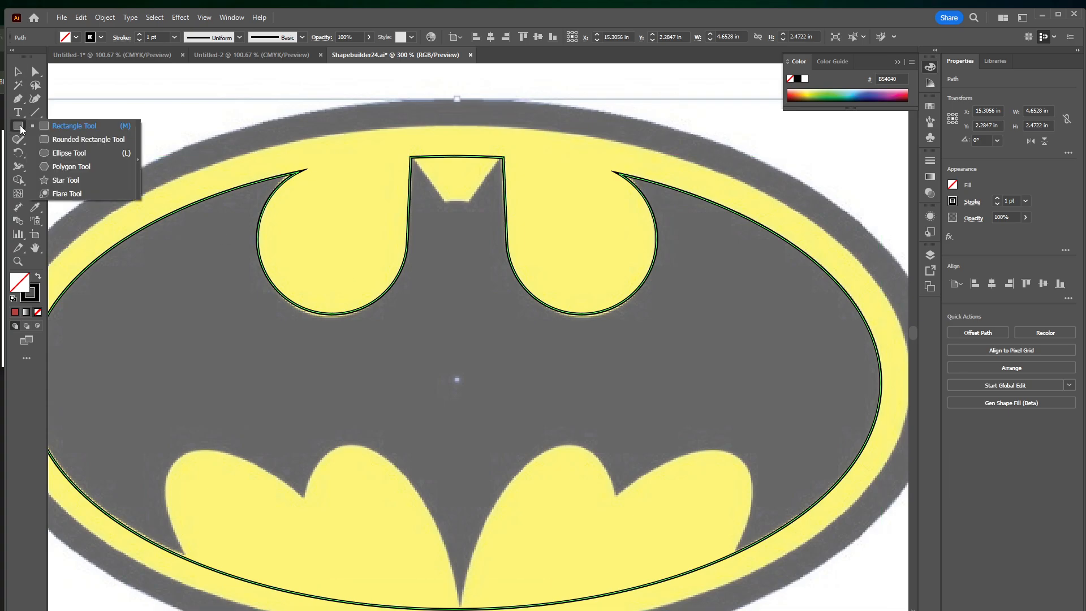
click(73, 170)
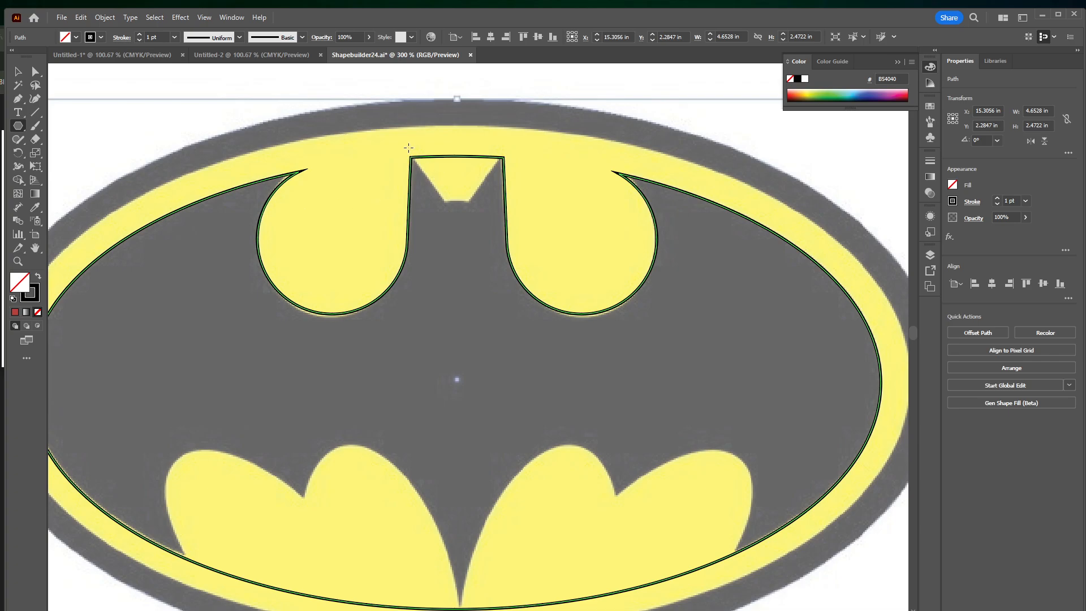
click(565, 199)
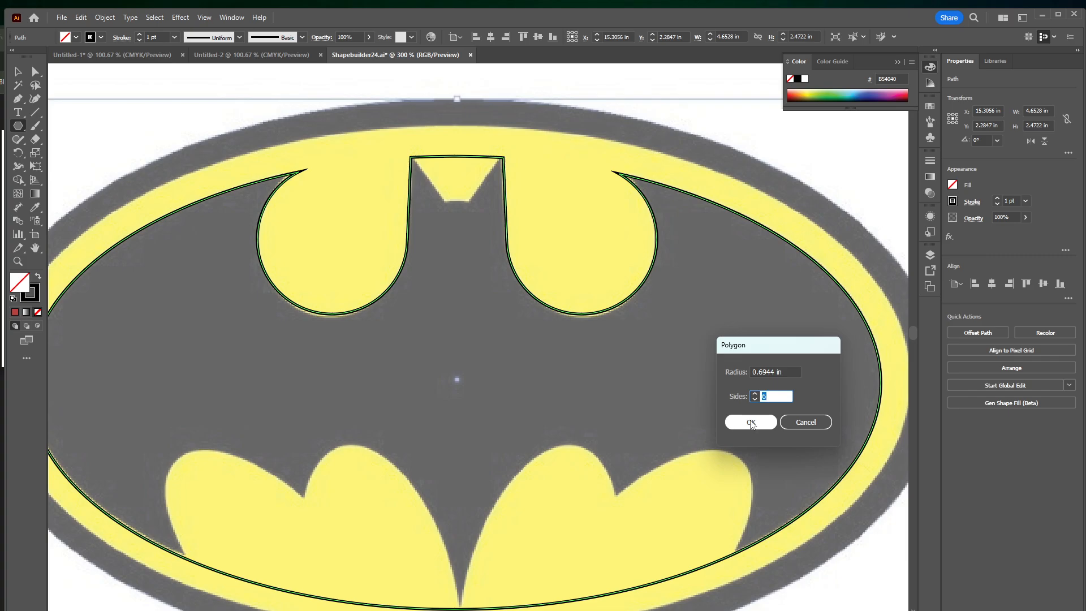
click(797, 423)
click(570, 206)
key(Return)
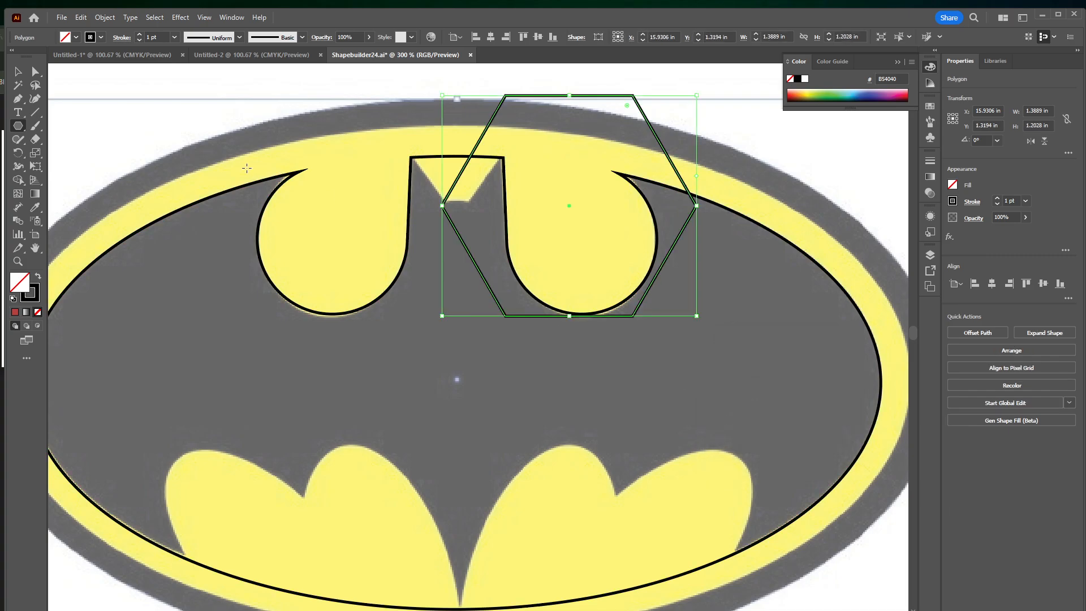
Move the six-sided polygon over the notch between the bat's ears and scale it down
click(23, 80)
drag(606, 314, 491, 229)
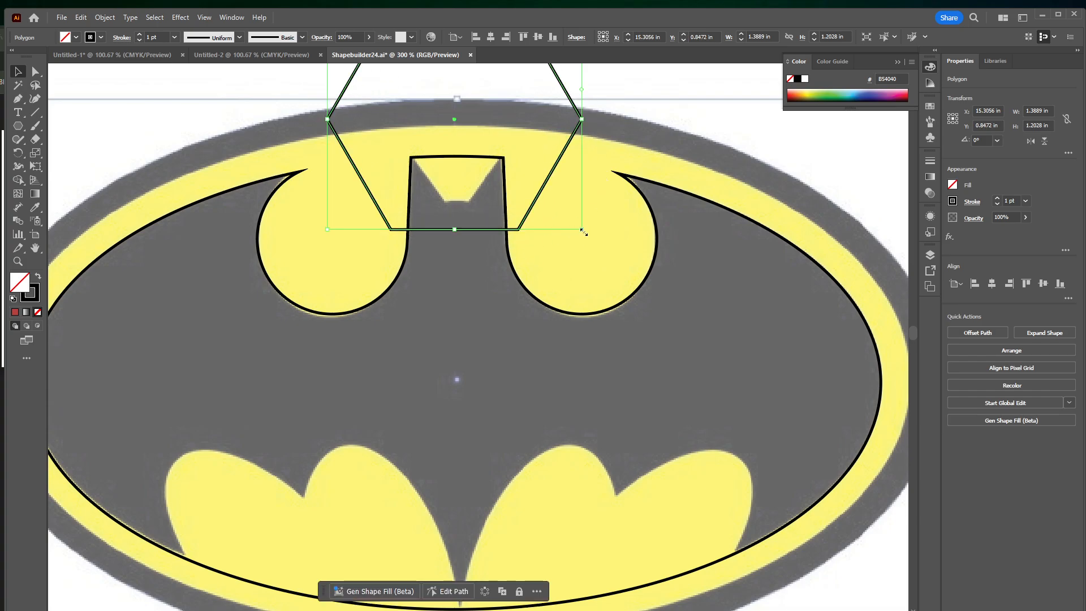
drag(583, 229, 485, 181)
drag(436, 134, 484, 192)
key(alt+z)
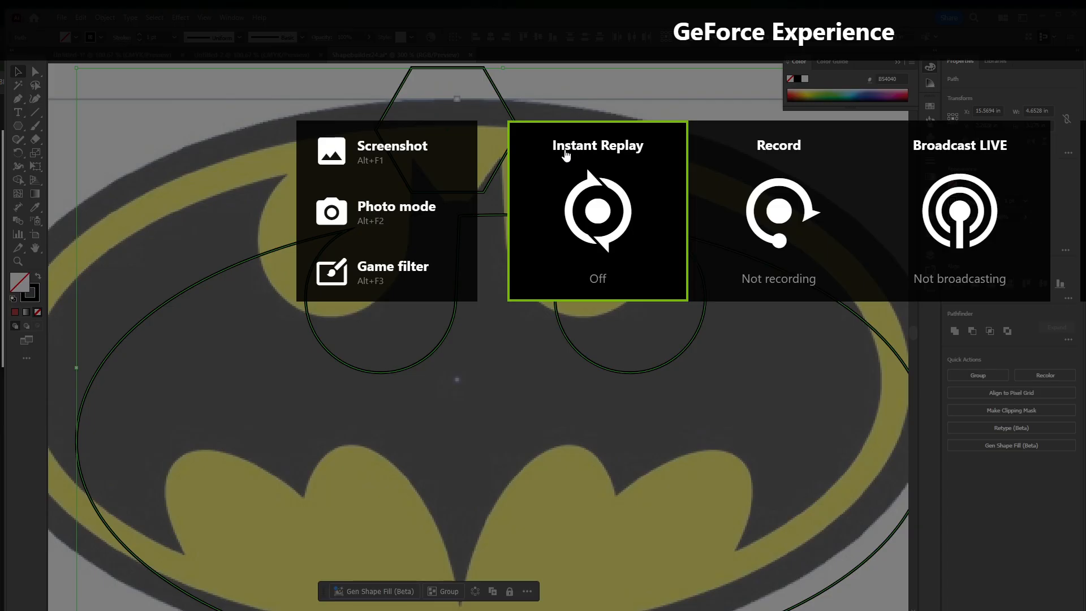
click(532, 366)
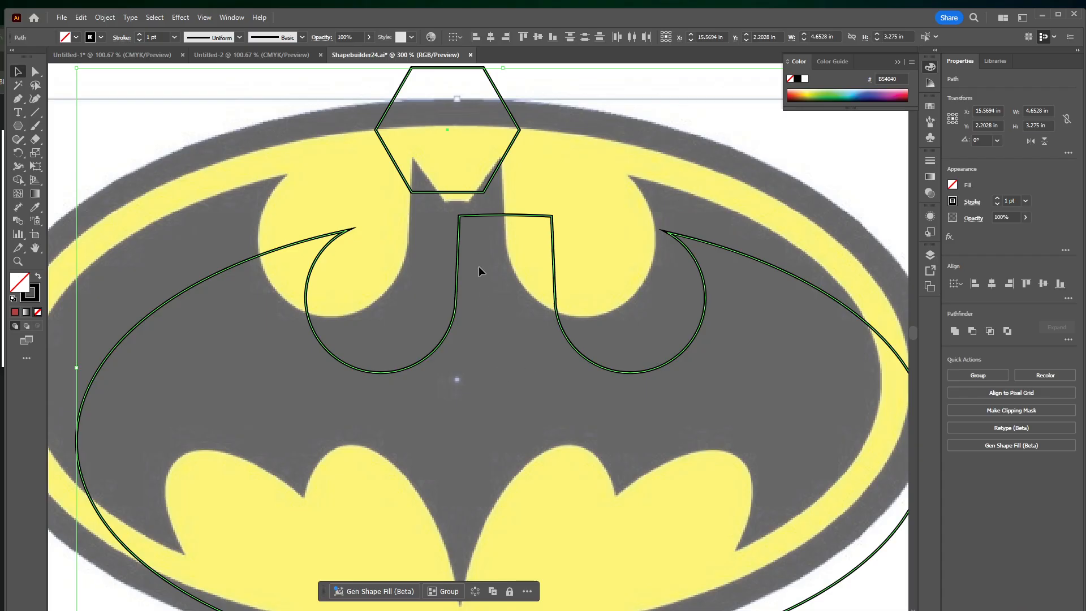
click(571, 178)
key(ctrl+z)
key(ctrl+z)
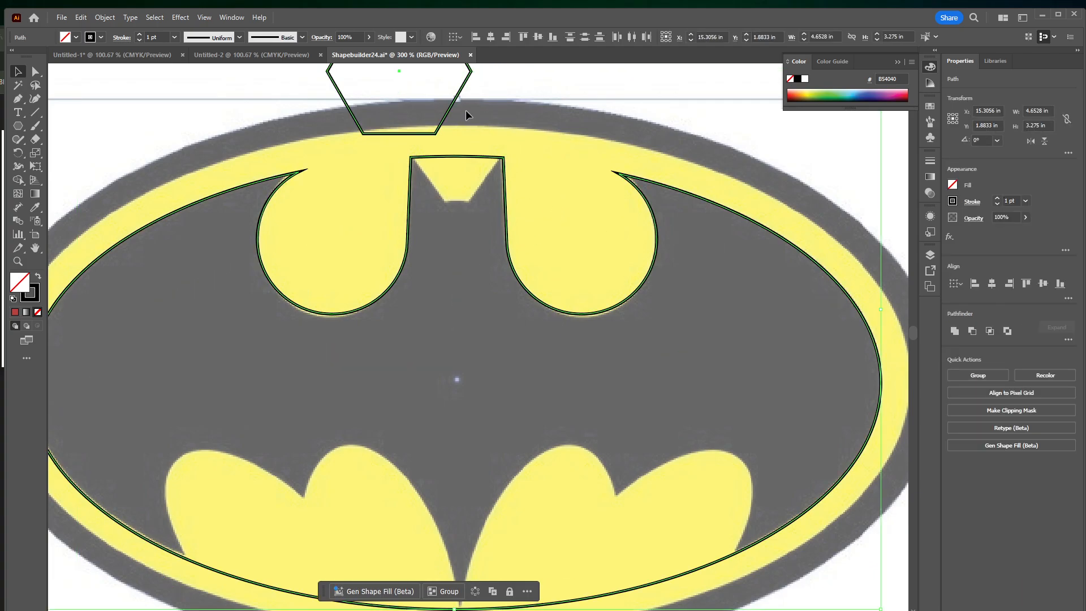
Place the polygon alone over the notch between the ears and resize it to 0.5208 in wide and about 0.49 in high
click(453, 111)
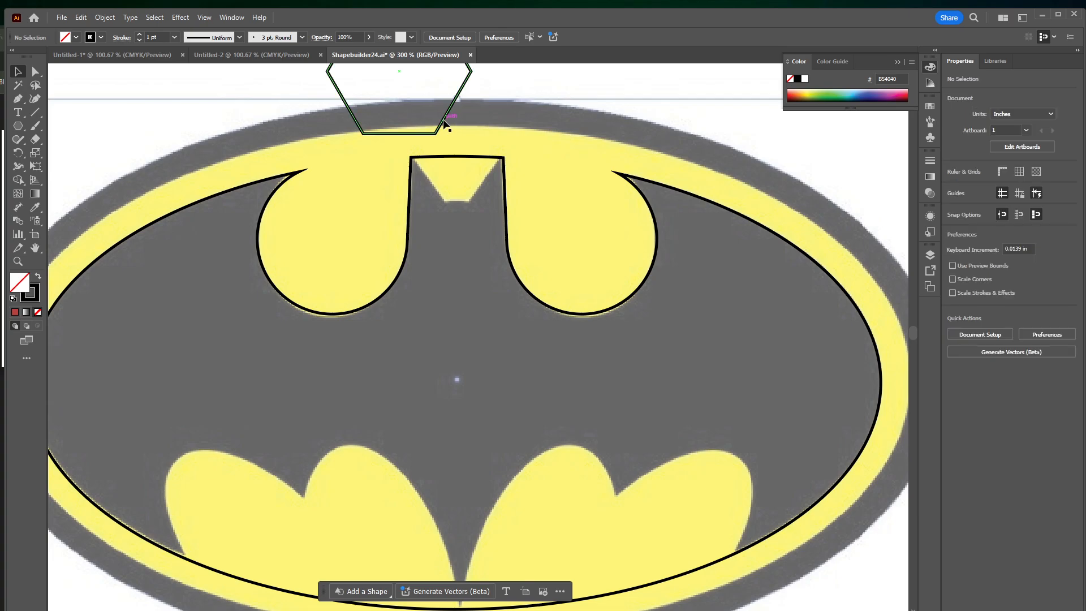
drag(446, 120, 501, 194)
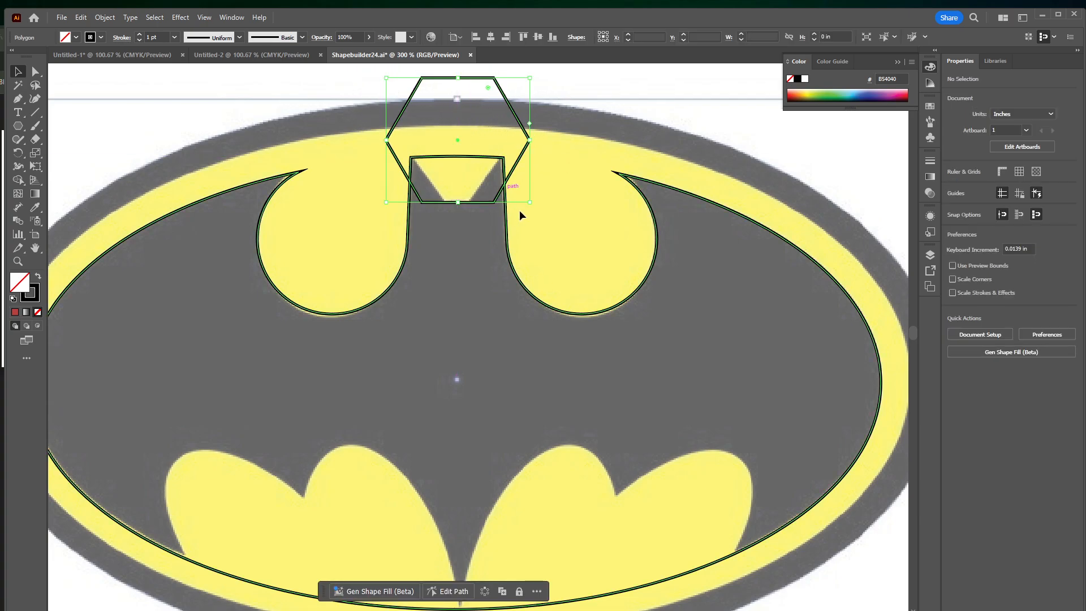
drag(531, 140, 482, 137)
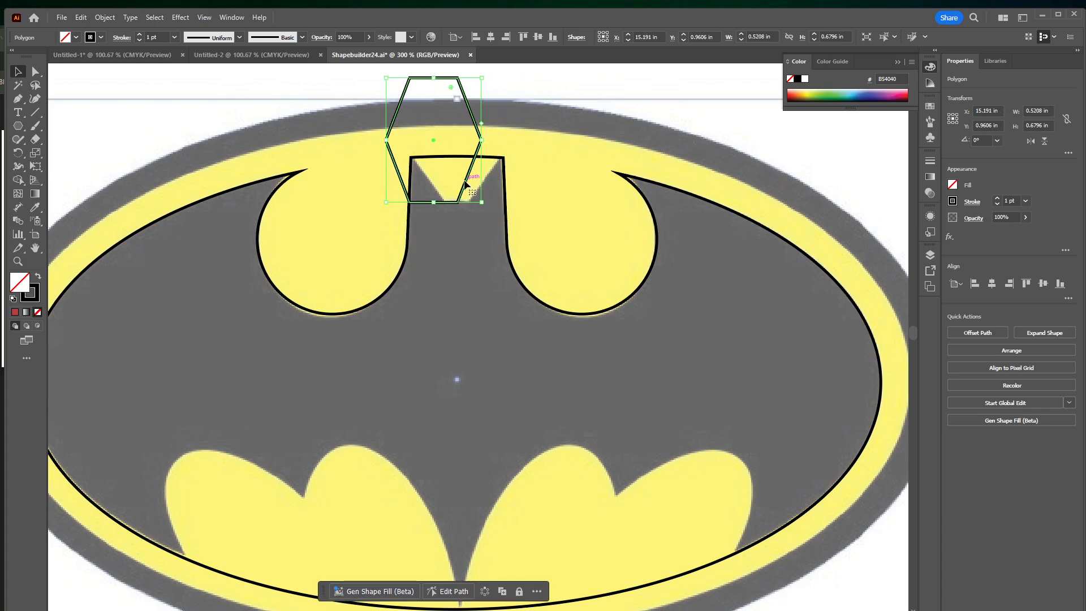
drag(469, 178, 493, 176)
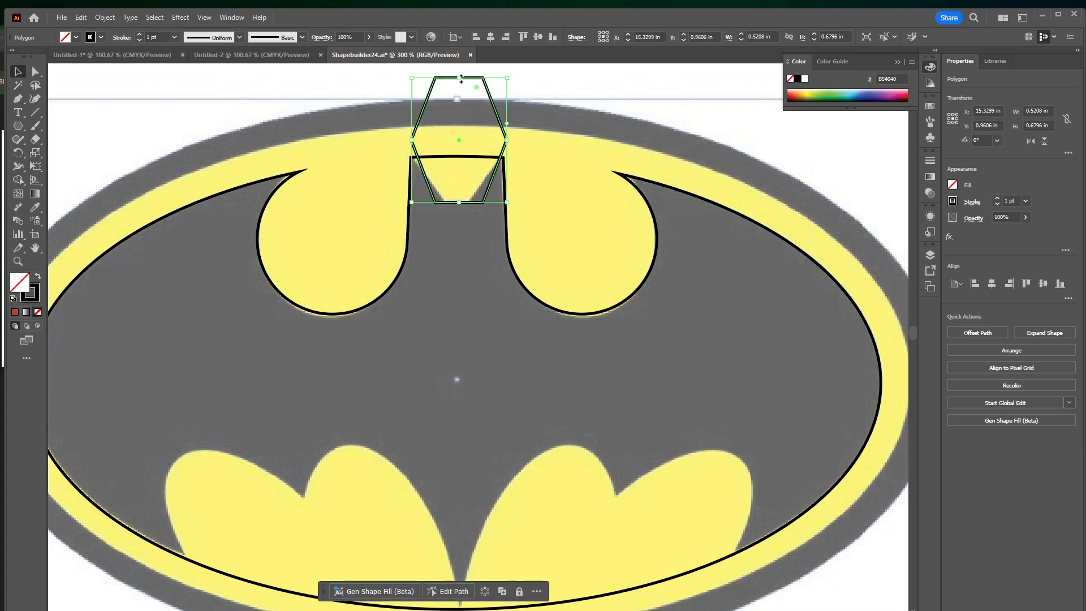
drag(460, 77, 488, 128)
Reshape the polygon to the yellow notch by moving its lower corners inward and its side corners to the ears' inner tips
click(50, 74)
click(36, 72)
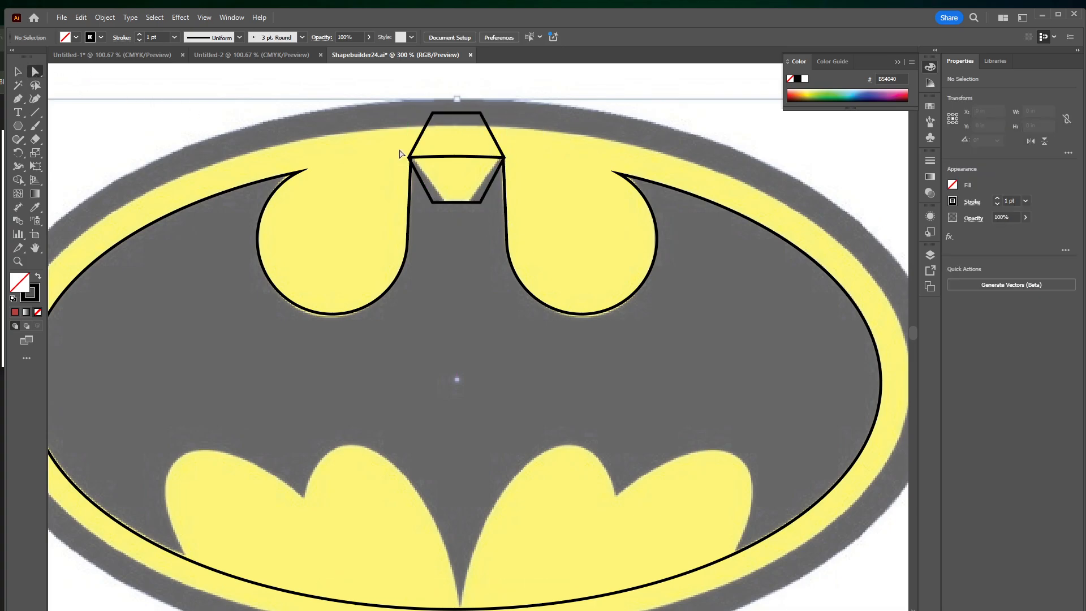
drag(433, 202, 468, 202)
click(479, 204)
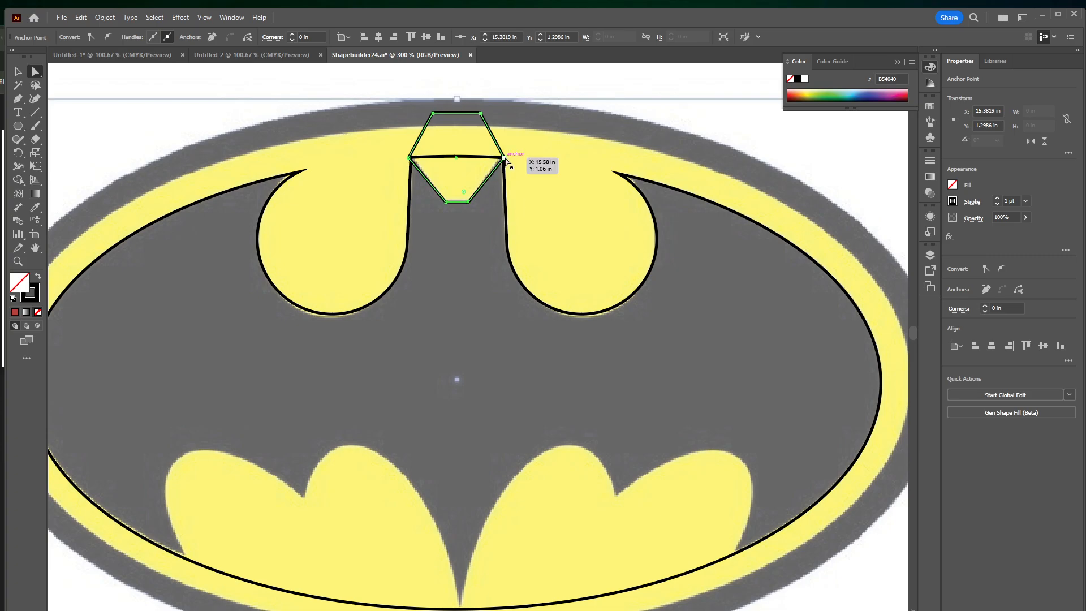
drag(505, 160, 502, 162)
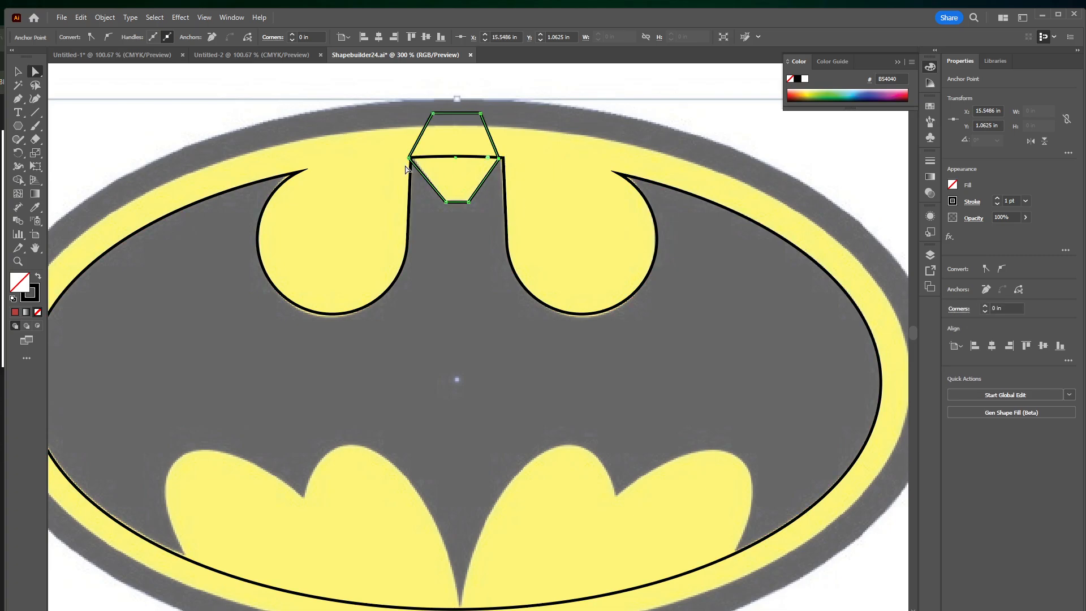
drag(410, 158, 415, 159)
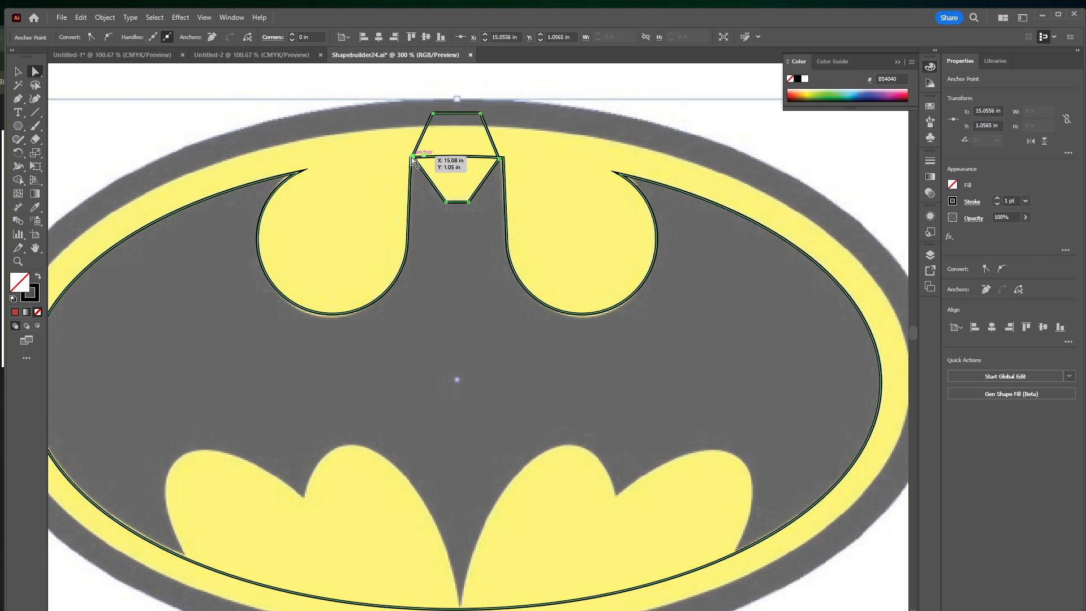
click(370, 238)
Fill the bat shape with red and the polygon with near-black 051816
key(v)
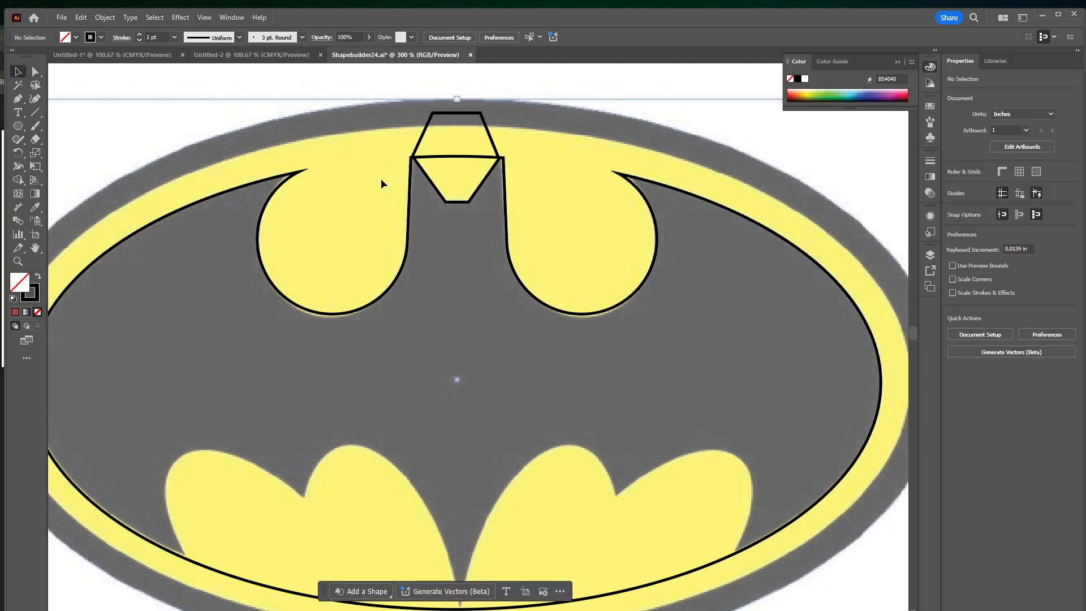
click(479, 113)
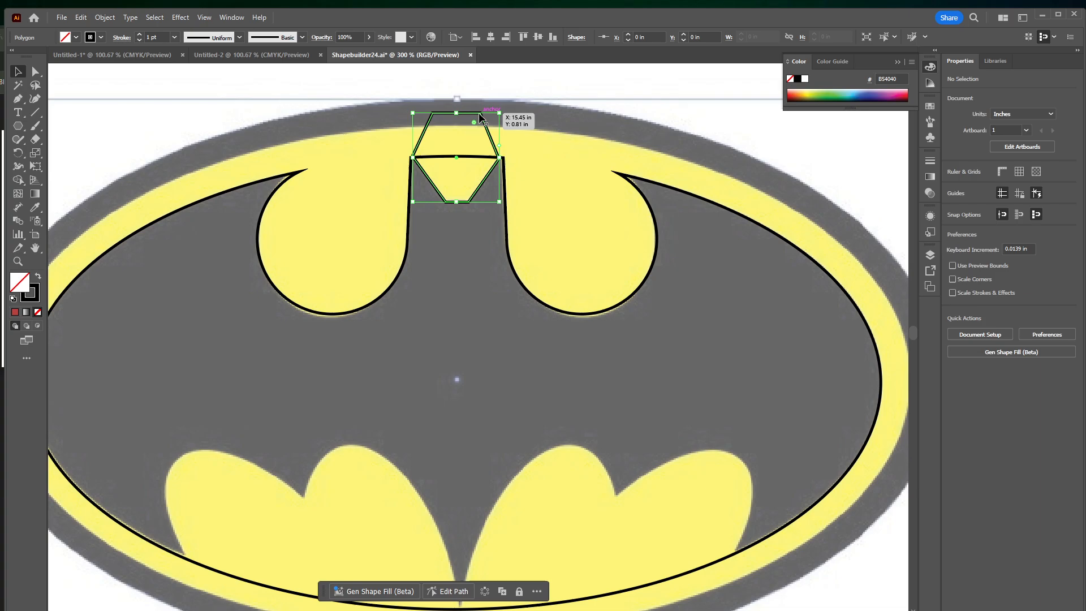
click(15, 313)
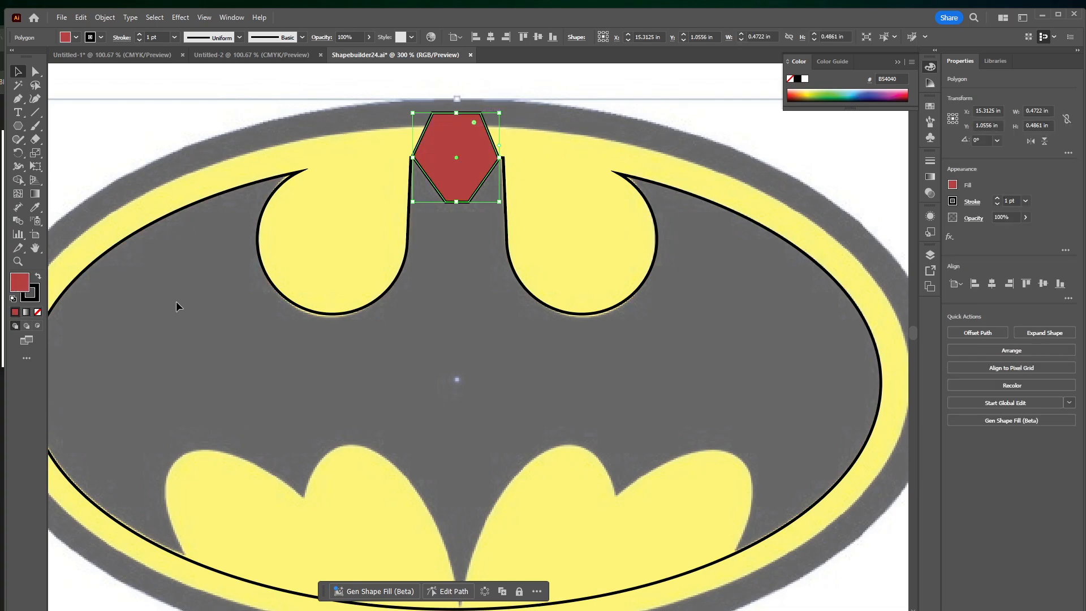
click(366, 306)
click(15, 312)
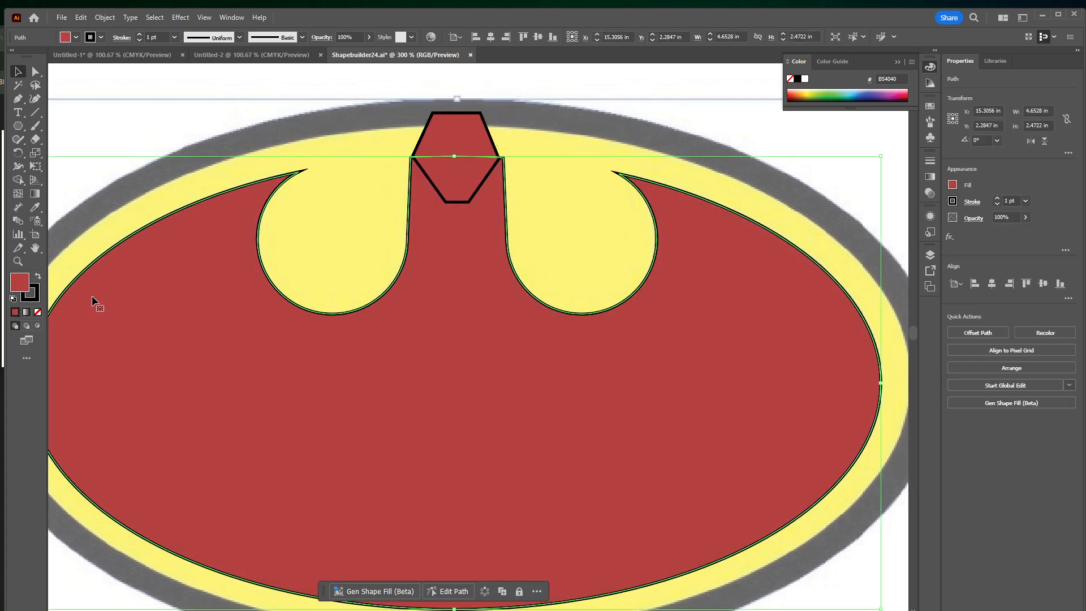
click(443, 146)
click(849, 100)
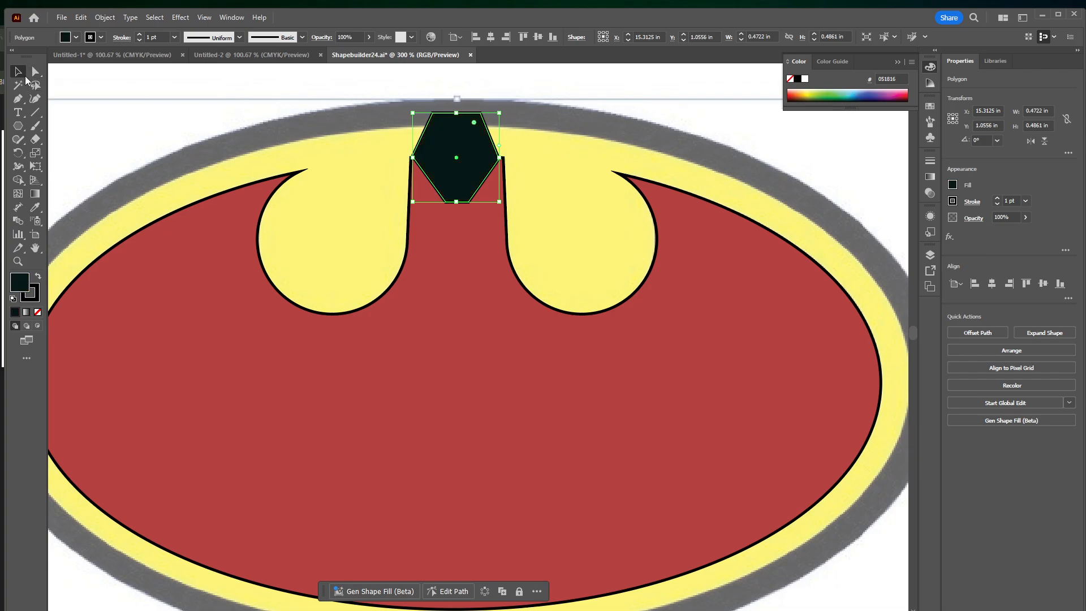
Select the bat shape and polygon together and remove both polygon regions with the Shape Builder to cut the notch between the ears
shift+click(405, 284)
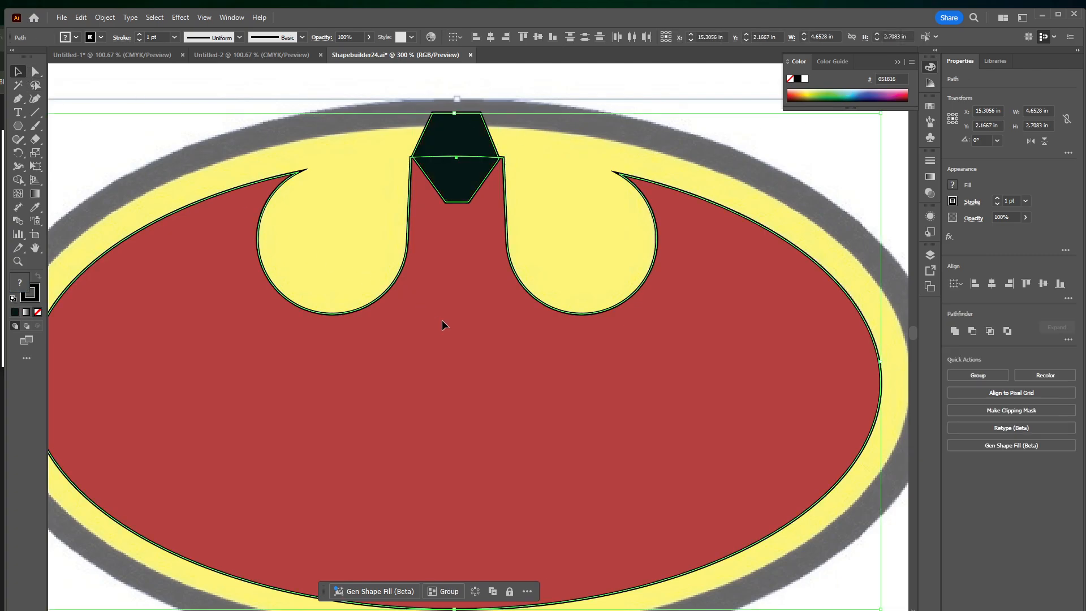
click(22, 181)
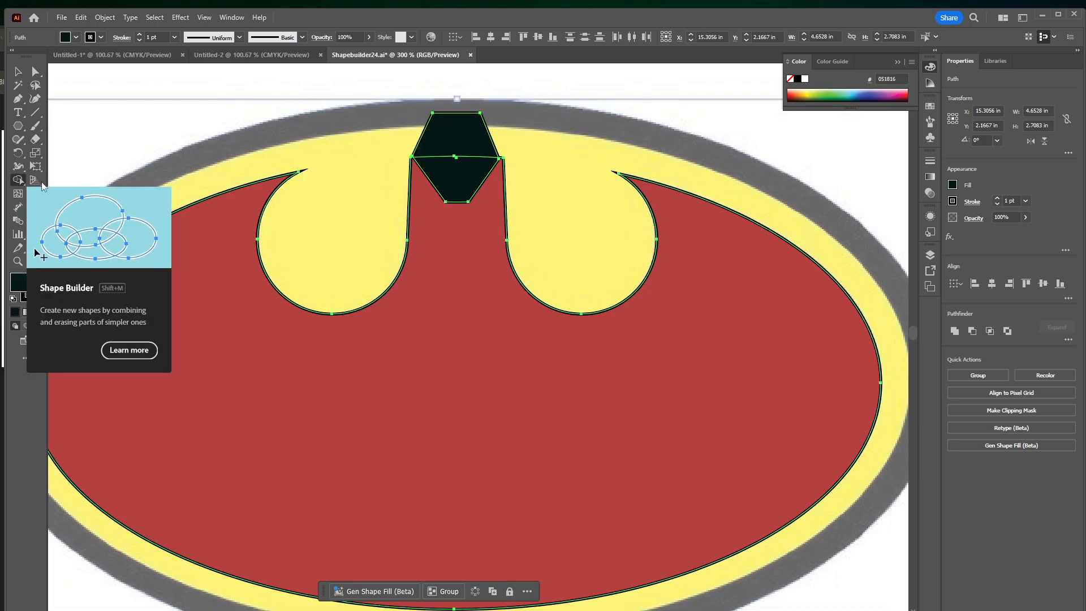
alt+click(452, 180)
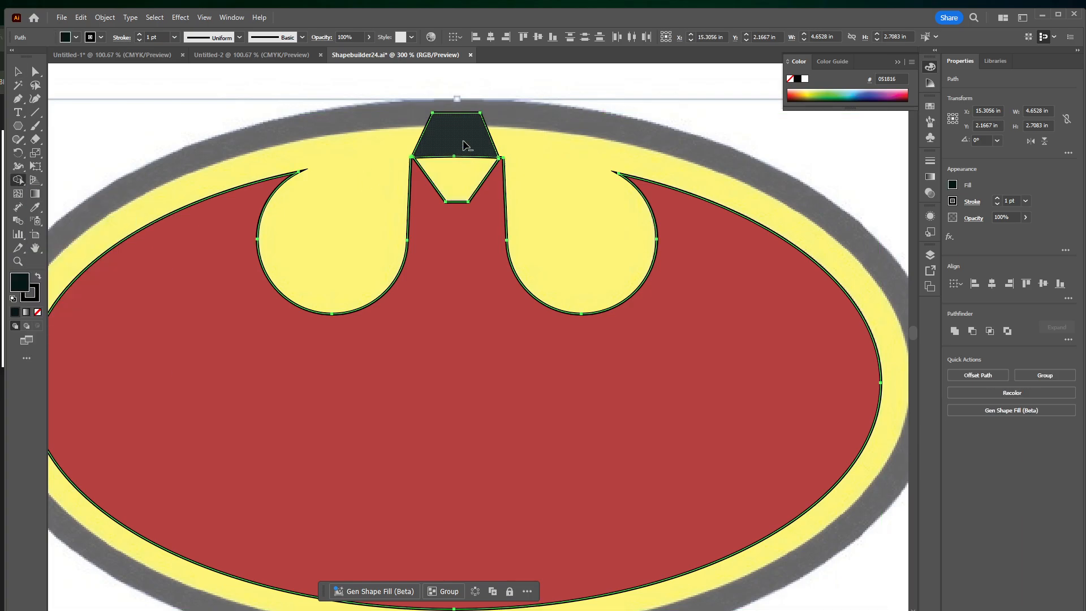
alt+click(455, 133)
click(21, 84)
click(20, 72)
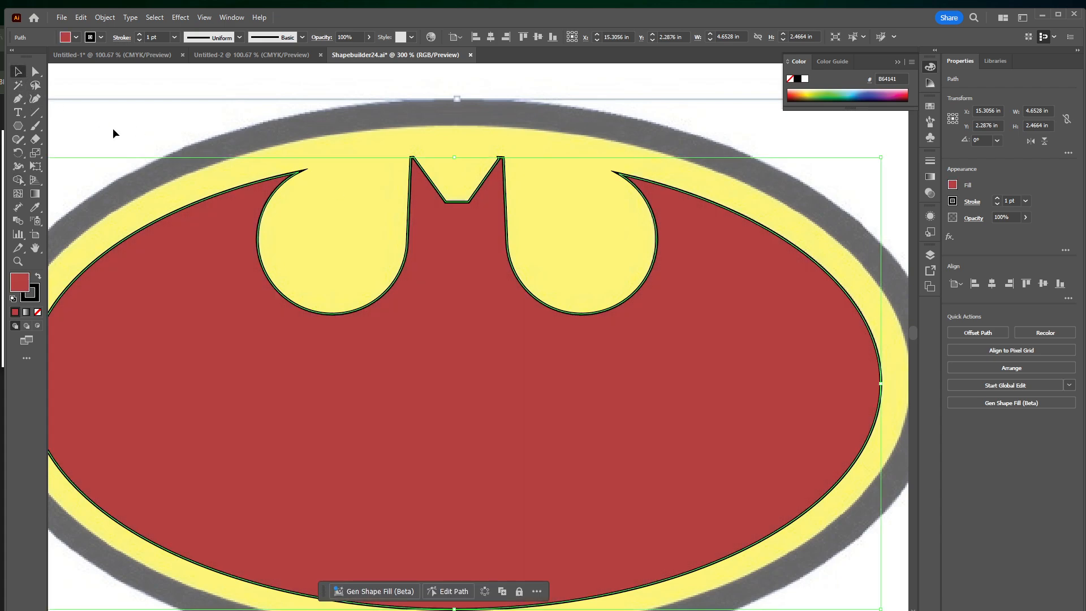
click(186, 141)
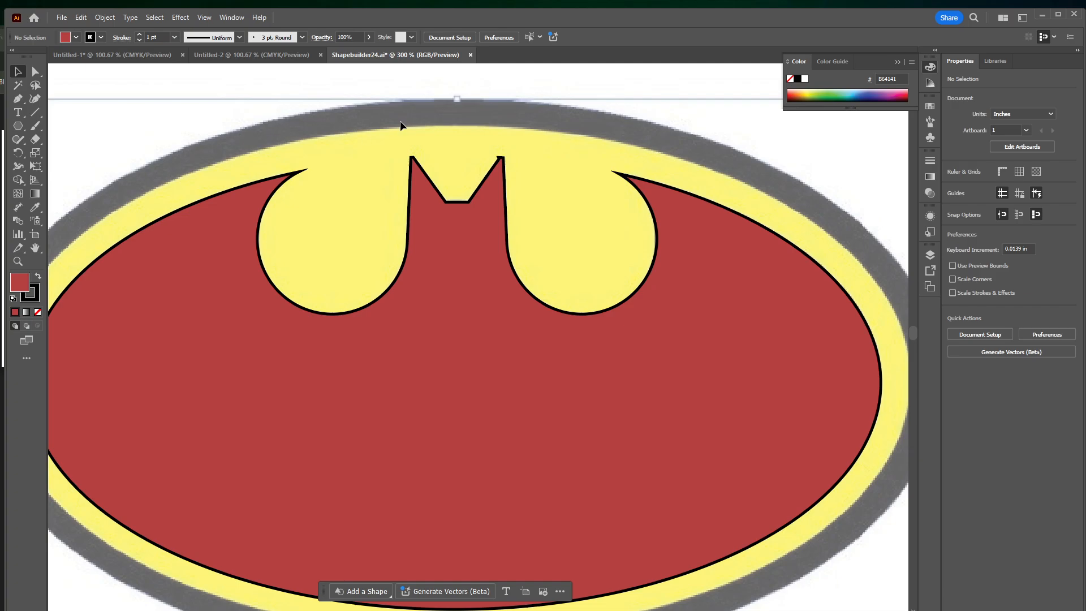
Inspect the bat shape's ear tips and wing points up close for stray corners in the traced outline
drag(486, 203, 497, 228)
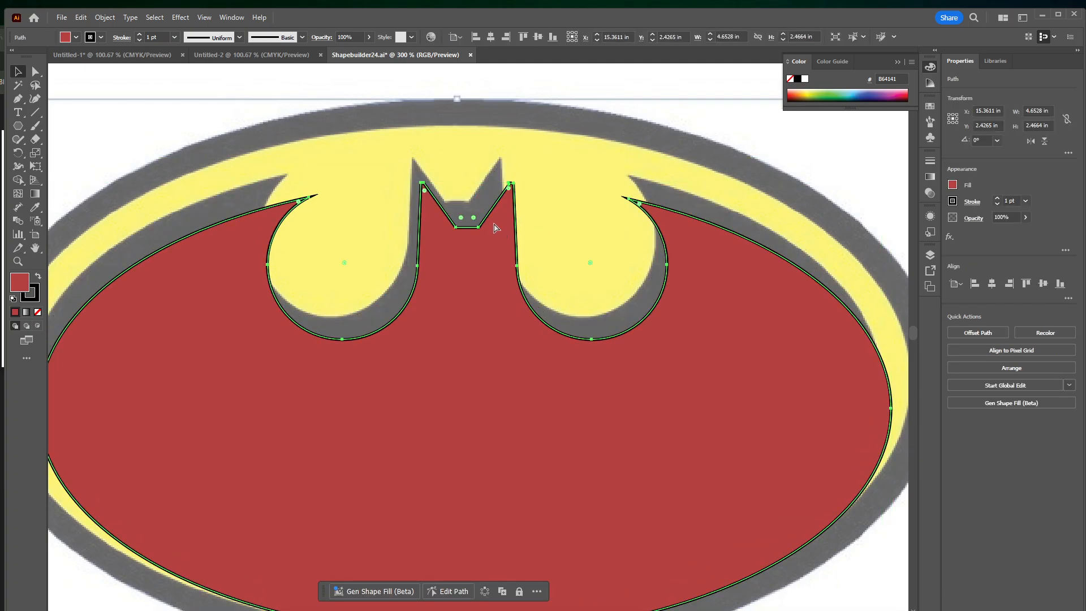
key(ctrl+z)
key(ctrl+plus)
key(ctrl+plus)
key(ctrl+plus)
key(ctrl+plus)
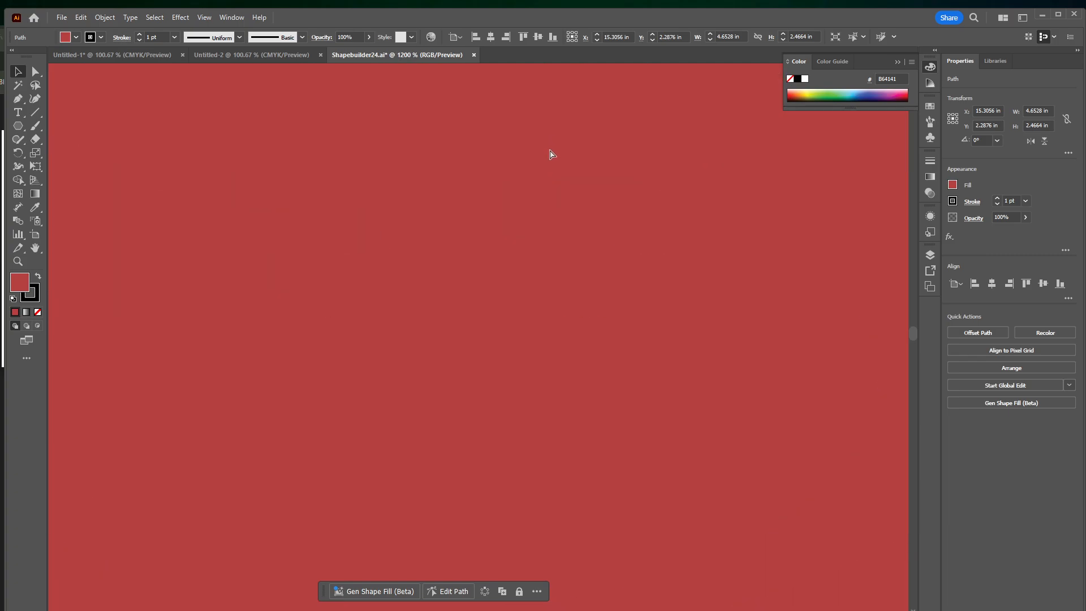
drag(545, 129, 512, 432)
scroll(585, 274, up, 10)
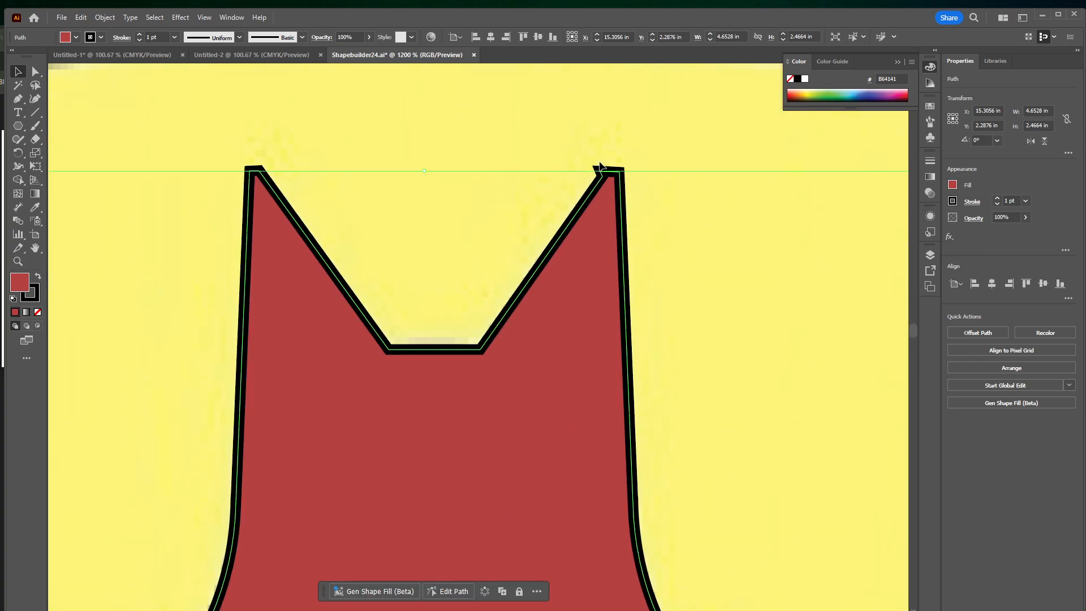
scroll(608, 180, down, 5)
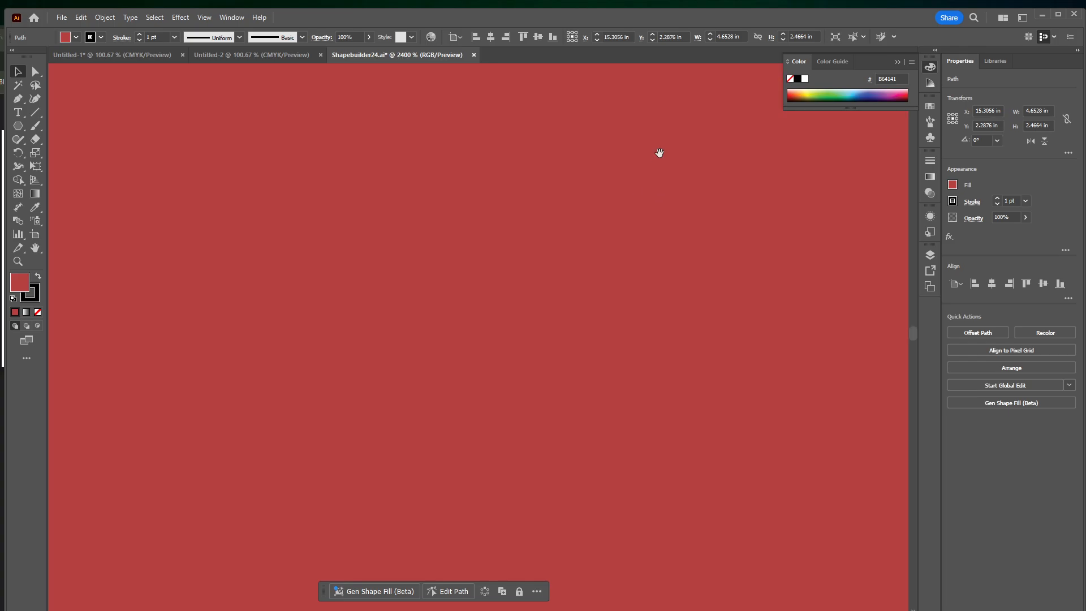
drag(660, 153, 525, 456)
drag(730, 220, 484, 541)
drag(617, 238, 396, 544)
drag(838, 272, 642, 369)
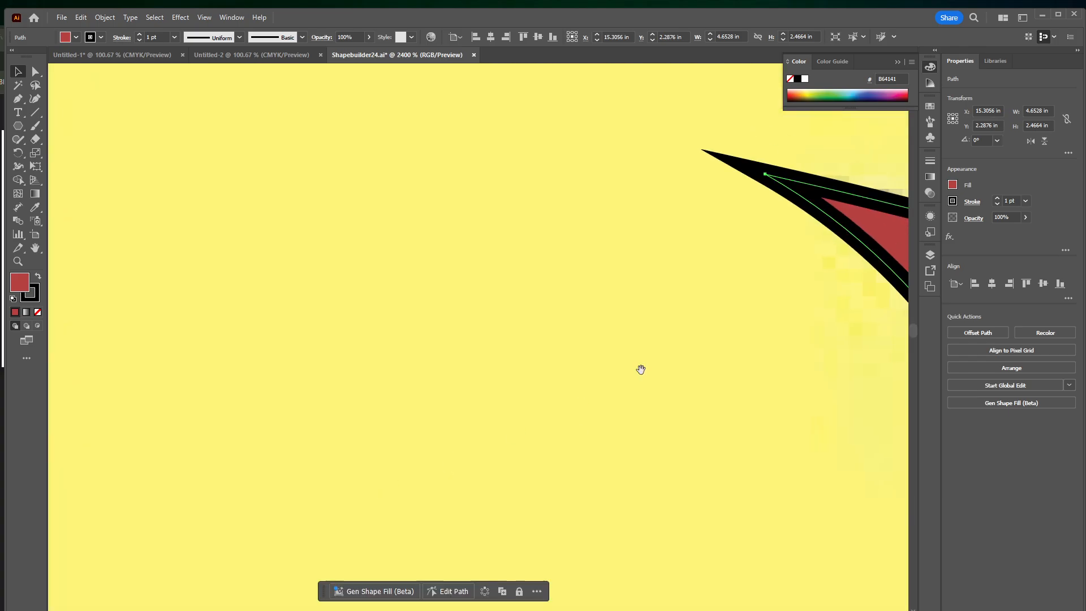
drag(831, 176, 536, 339)
drag(899, 479, 528, 283)
drag(689, 153, 497, 317)
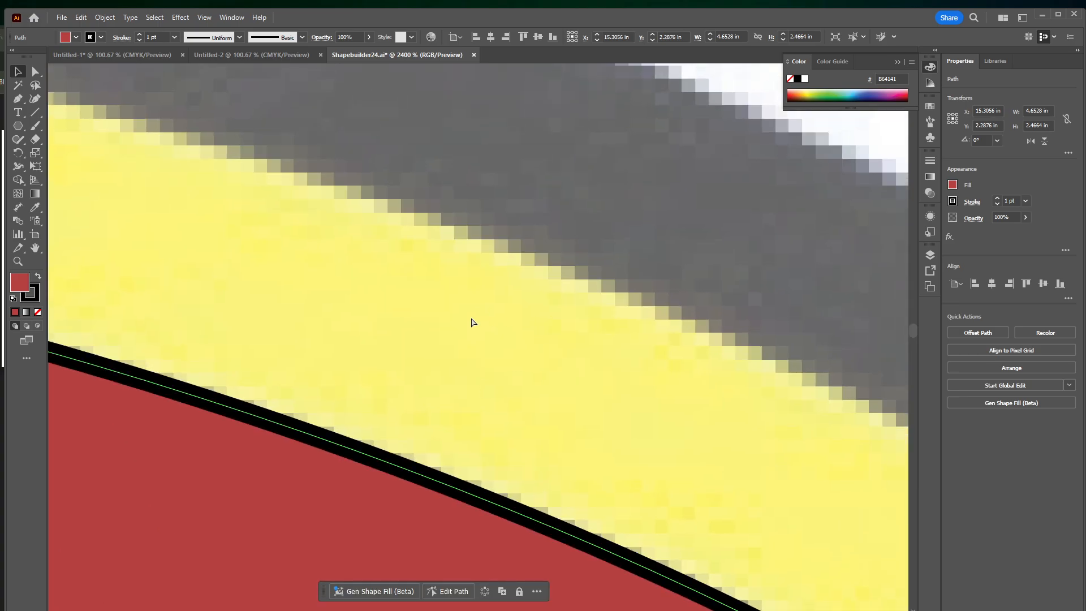
key(ctrl+minus)
key(ctrl+minus)
key(ctrl+minus)
key(ctrl+minus)
key(ctrl+minus)
drag(548, 144, 562, 361)
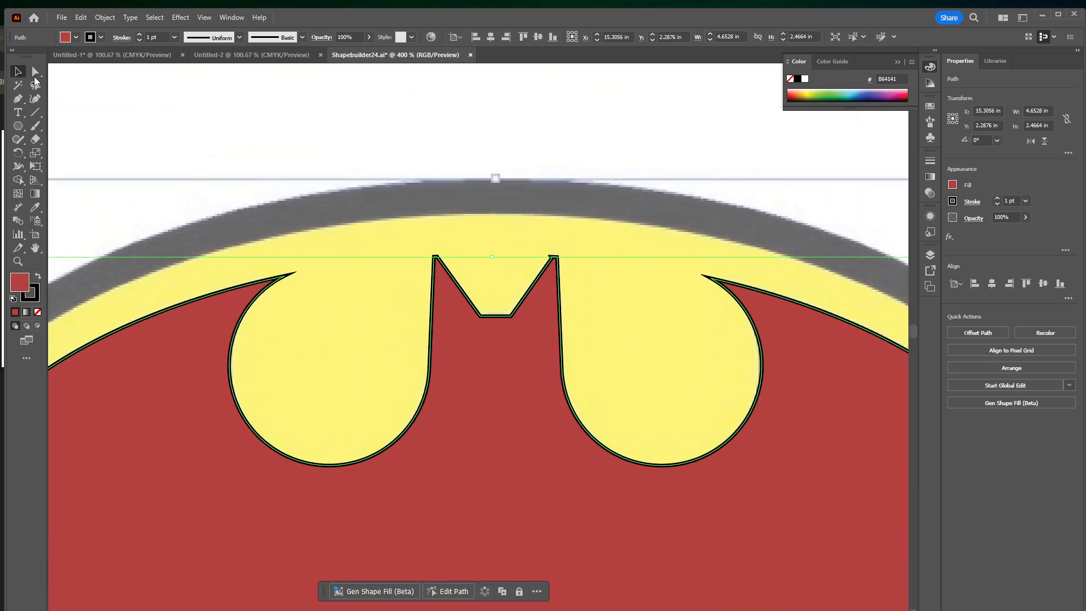
Delete the extra anchor point at the inner tip of the bat's right ear and deselect the shape
click(35, 71)
drag(554, 256, 561, 245)
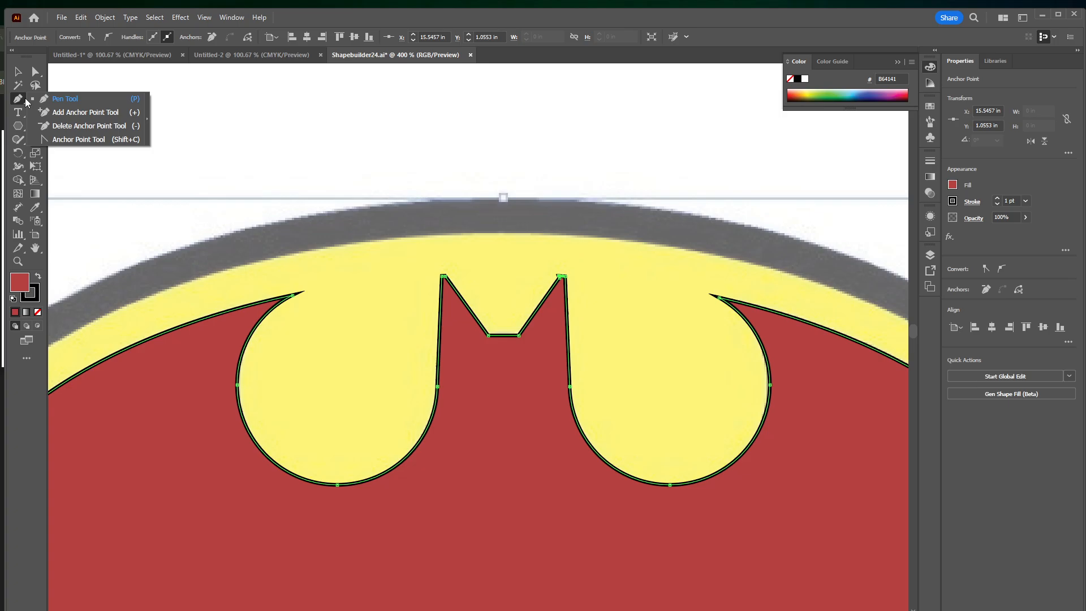
click(62, 125)
click(561, 276)
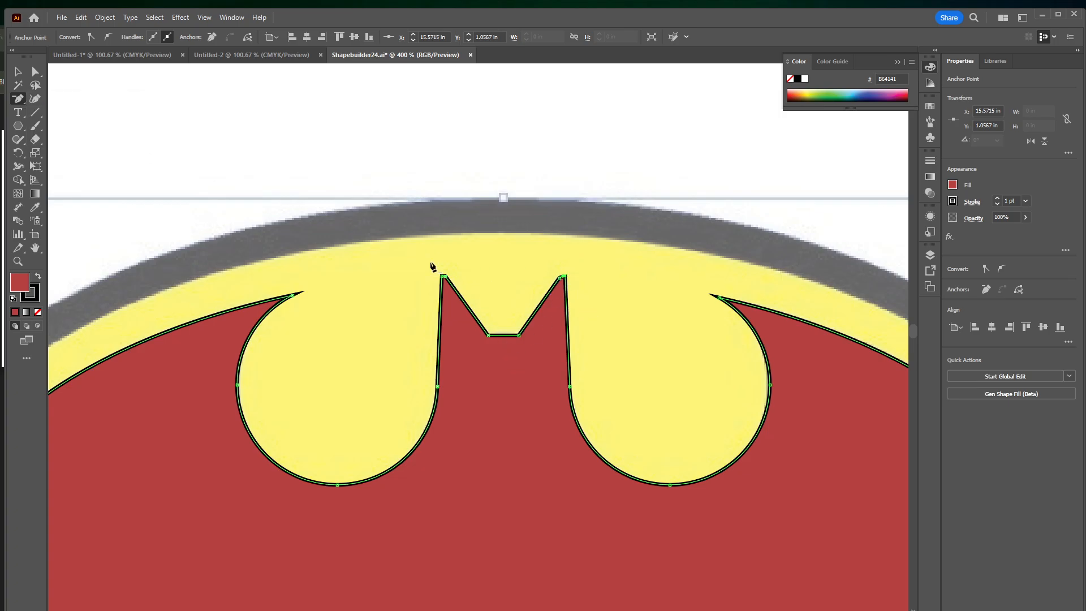
click(222, 215)
click(640, 337)
click(25, 73)
click(315, 219)
Set the bat shape's fill to none so the reference logo shows through
scroll(328, 170, down, 4)
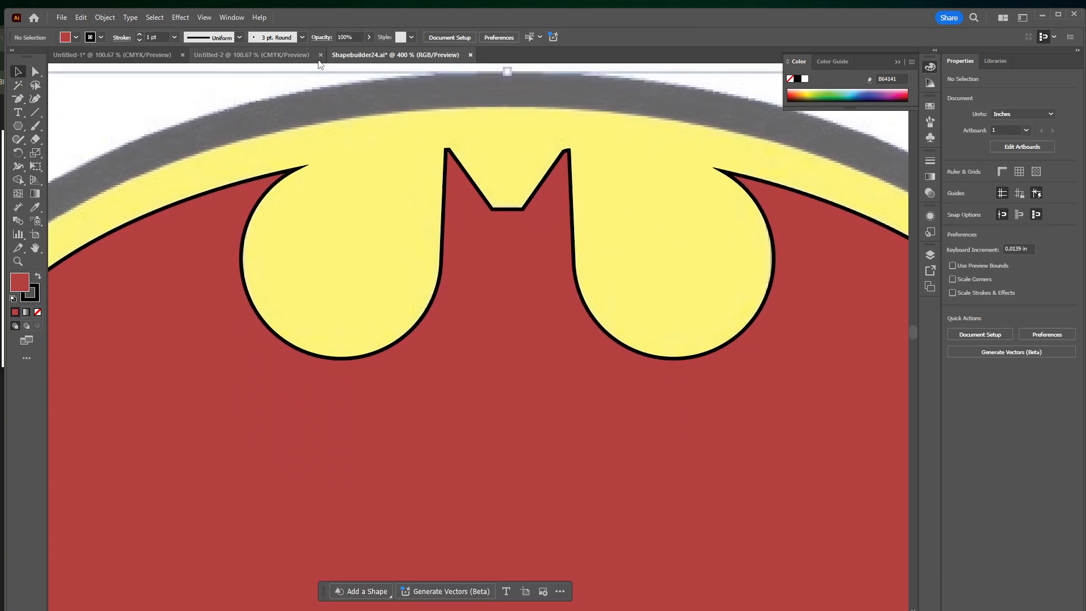
key(ctrl+minus)
key(ctrl+minus)
key(ctrl+minus)
scroll(435, 249, down, 3)
click(365, 244)
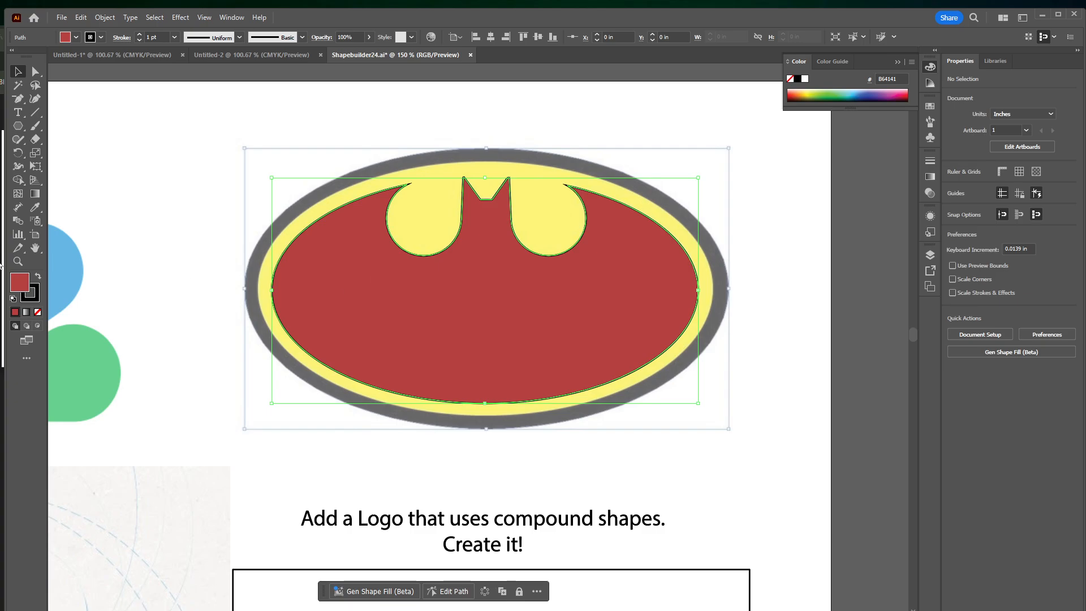
click(37, 311)
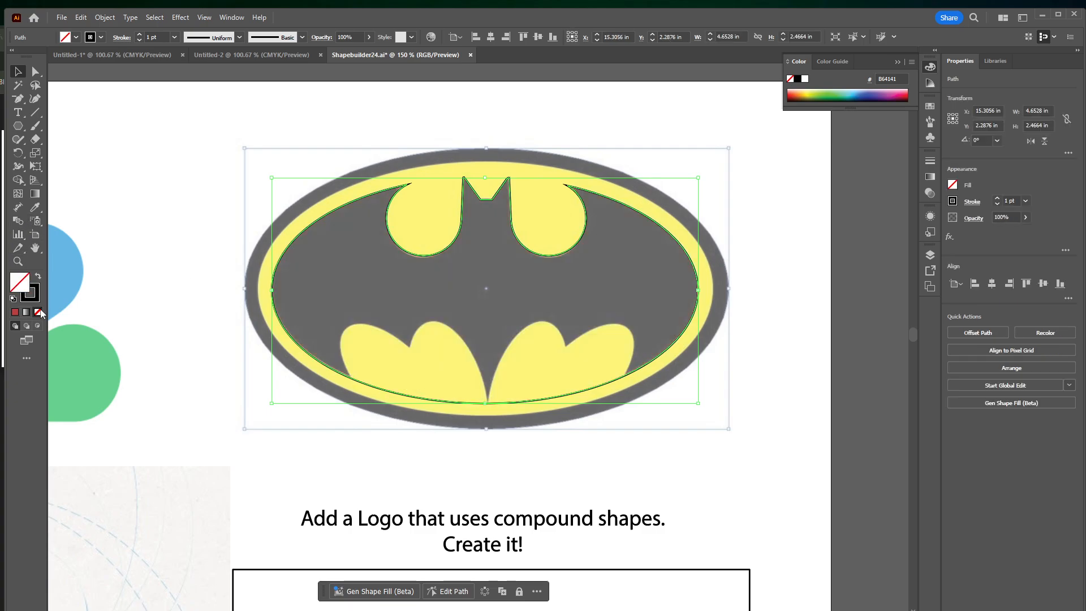
Draw an ellipse about 0.82 by 1.56 in over the inner left yellow lobe below the bat and rotate it about 20°
click(25, 129)
click(66, 152)
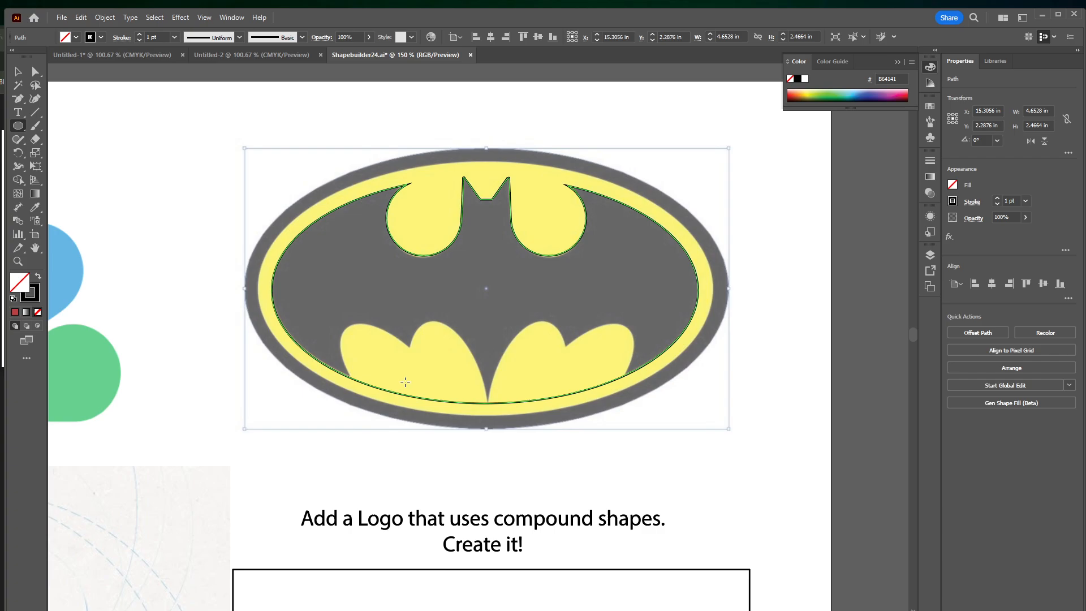
drag(412, 330, 487, 472)
click(17, 72)
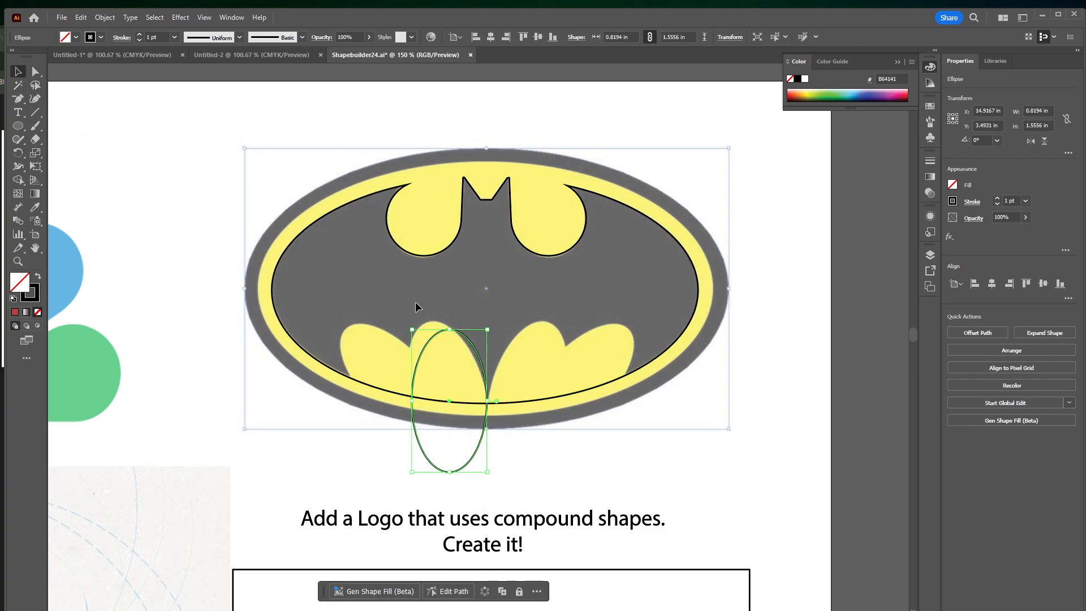
drag(491, 332, 459, 340)
Fit the ellipse to the inner left lobe by resizing it to about 0.78 by 1.54 in and rotating it to about 15°
key(ctrl+equal)
key(ctrl+equal)
key(ctrl+equal)
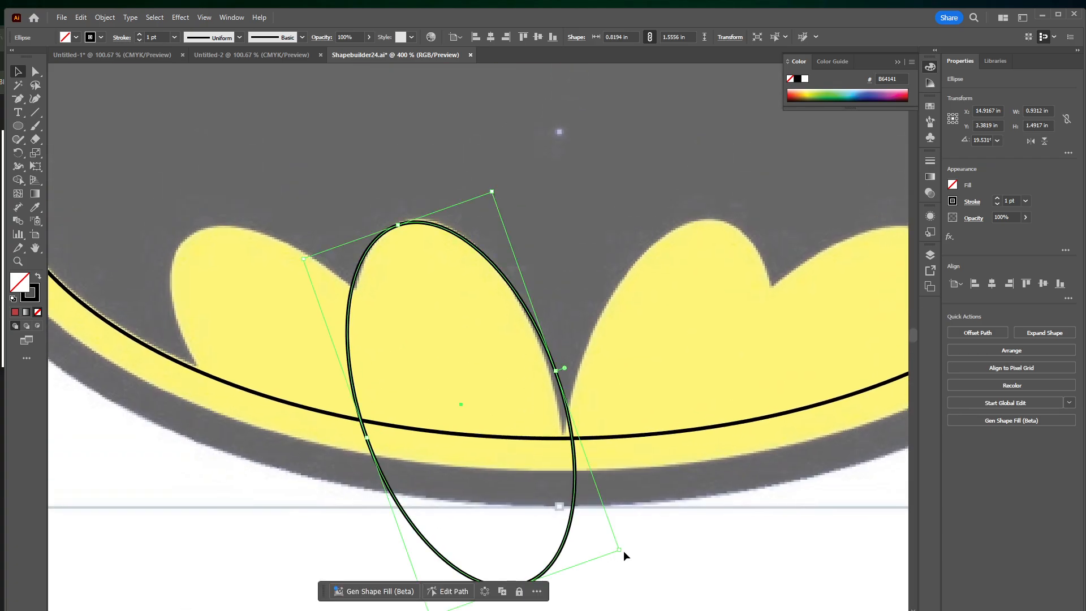
drag(619, 549, 609, 550)
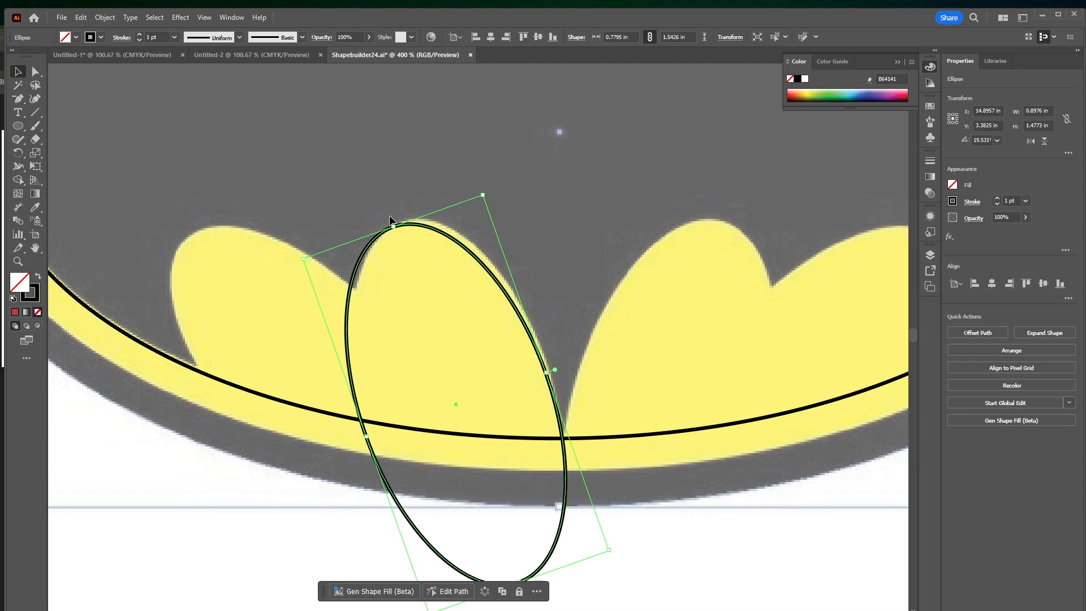
drag(392, 227, 407, 225)
drag(514, 301, 517, 307)
key(Right)
key(Left)
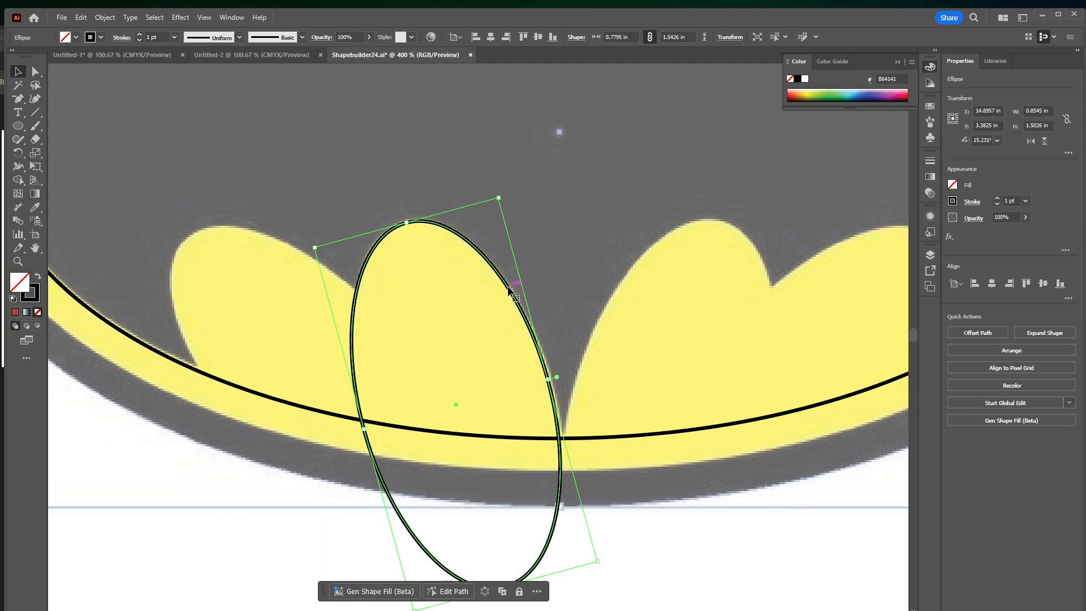
Copy the ellipse onto the inner right lobe, rotated to about 343°, and duplicate it over the outer right lobe
key(super)
key(super)
drag(506, 291, 712, 309)
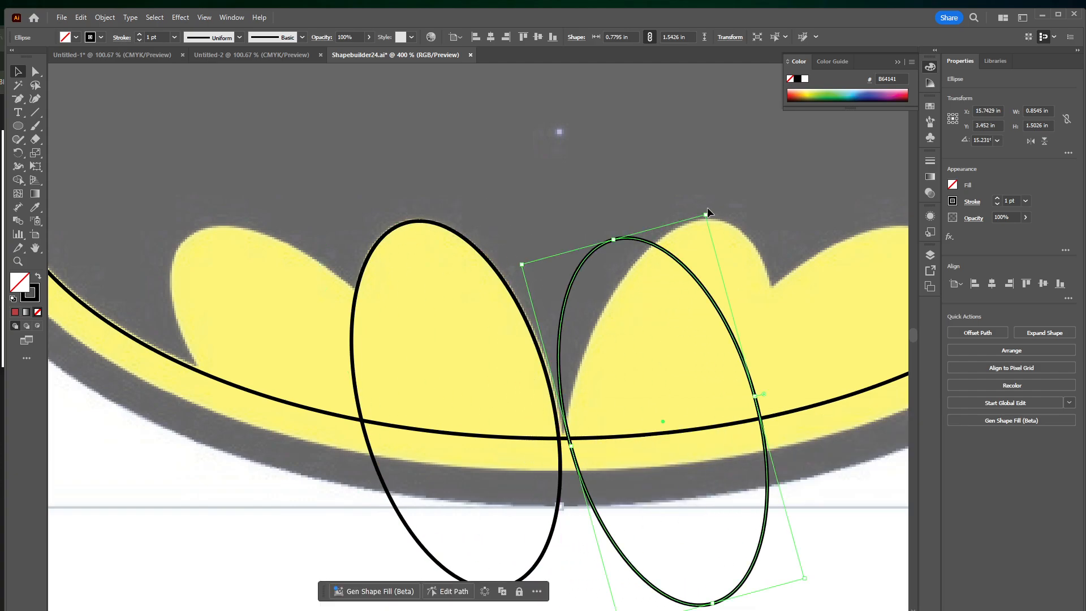
click(776, 245)
drag(682, 266, 700, 253)
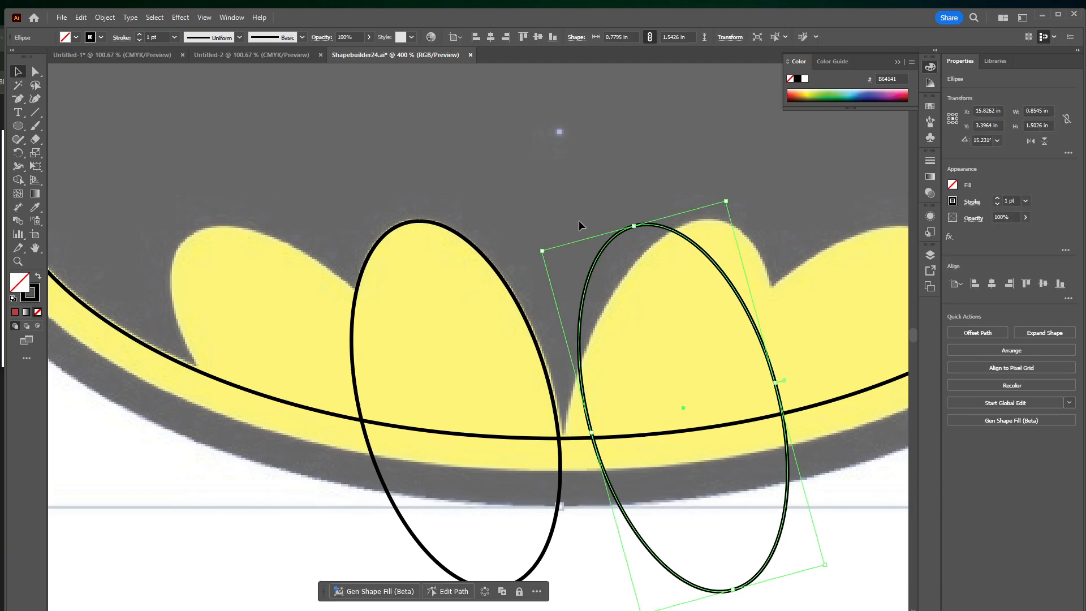
drag(540, 252, 655, 245)
drag(644, 321, 721, 316)
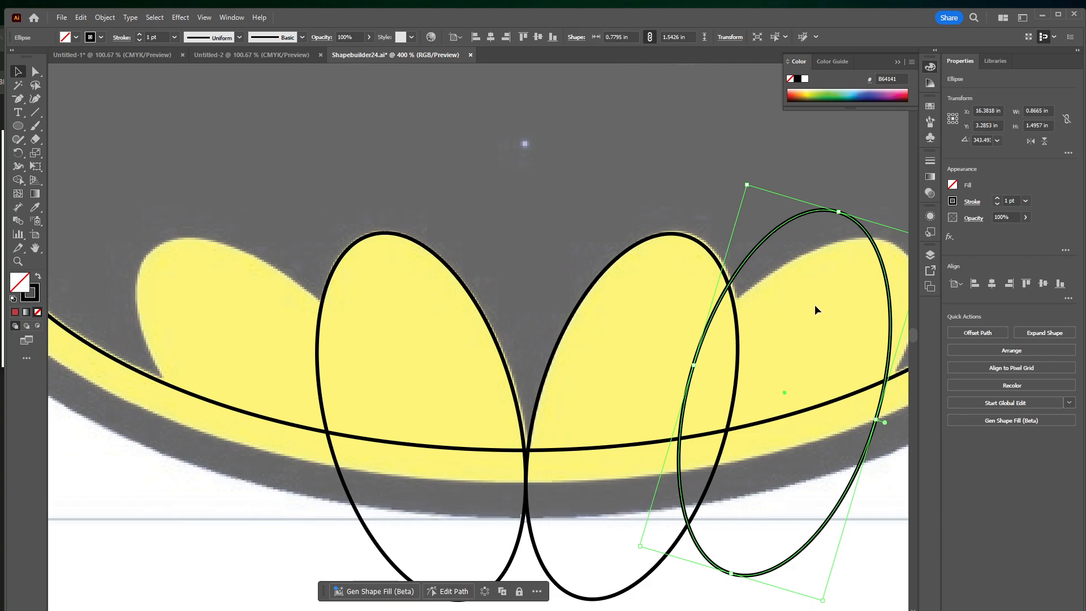
Fit the duplicate to the outer right lobe by rotating it to about 320° and resizing it to about 0.74 by 1.52 in
drag(814, 288, 641, 283)
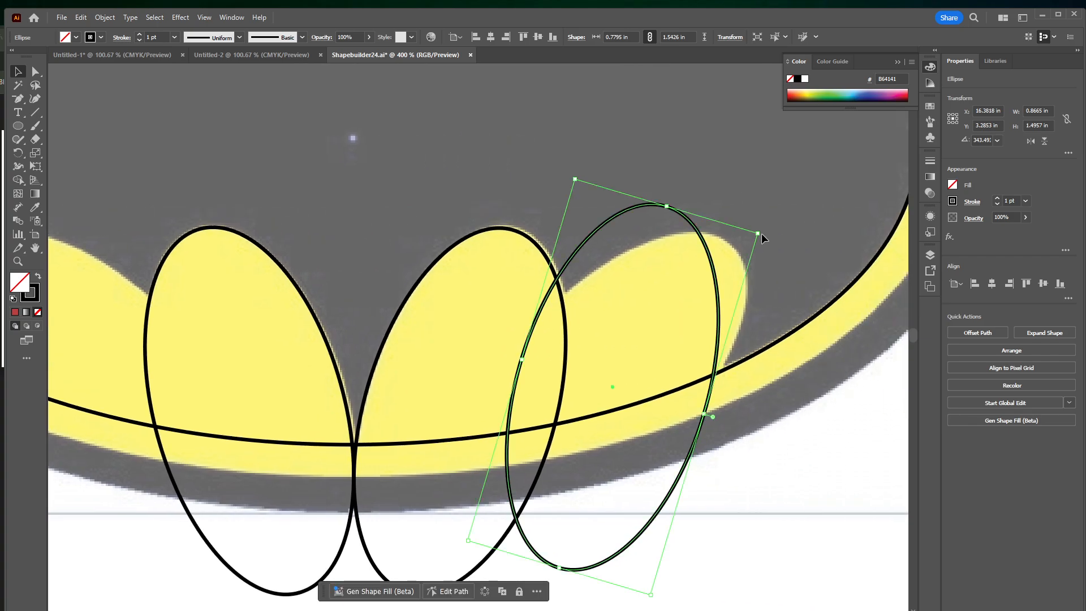
drag(760, 234, 793, 308)
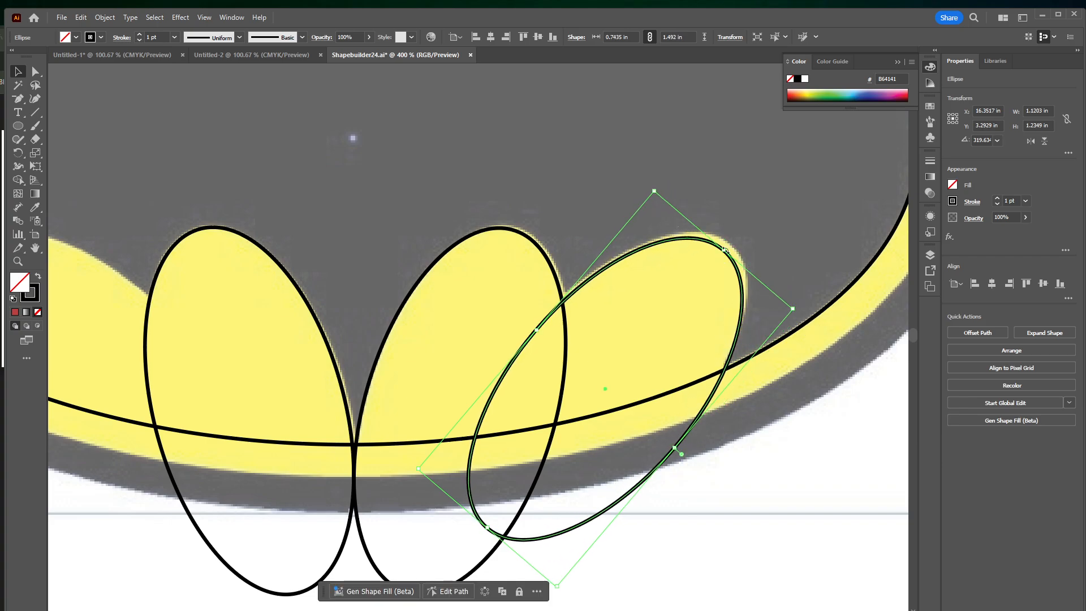
drag(725, 250, 729, 247)
drag(601, 313, 749, 303)
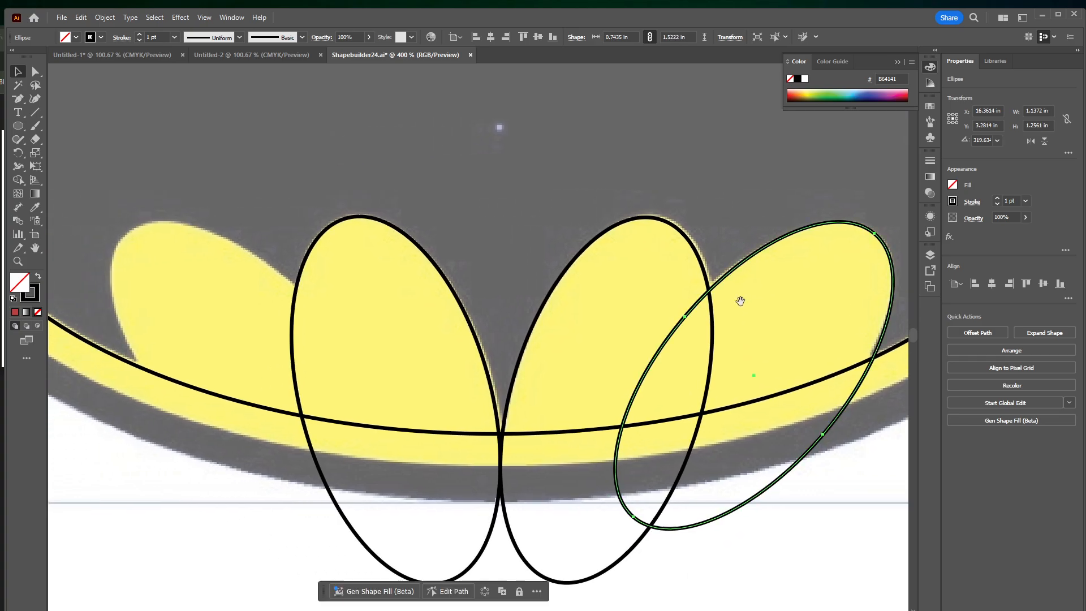
Create a copy of the outer right ellipse reflected across the vertical axis and move it onto the outer left lobe
click(105, 19)
mouse_move(169, 30)
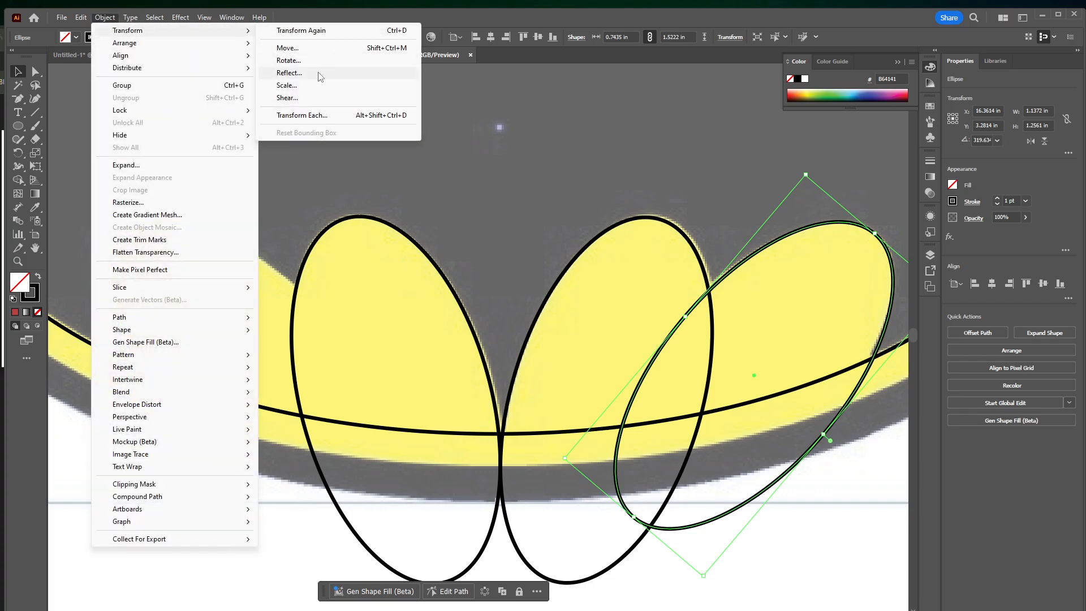
click(289, 73)
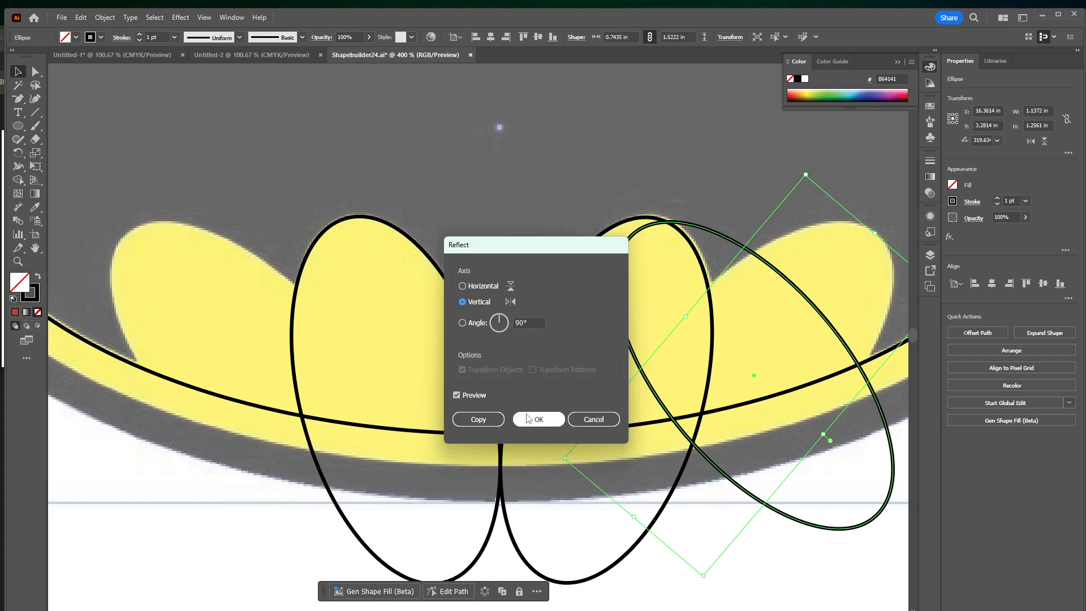
click(482, 420)
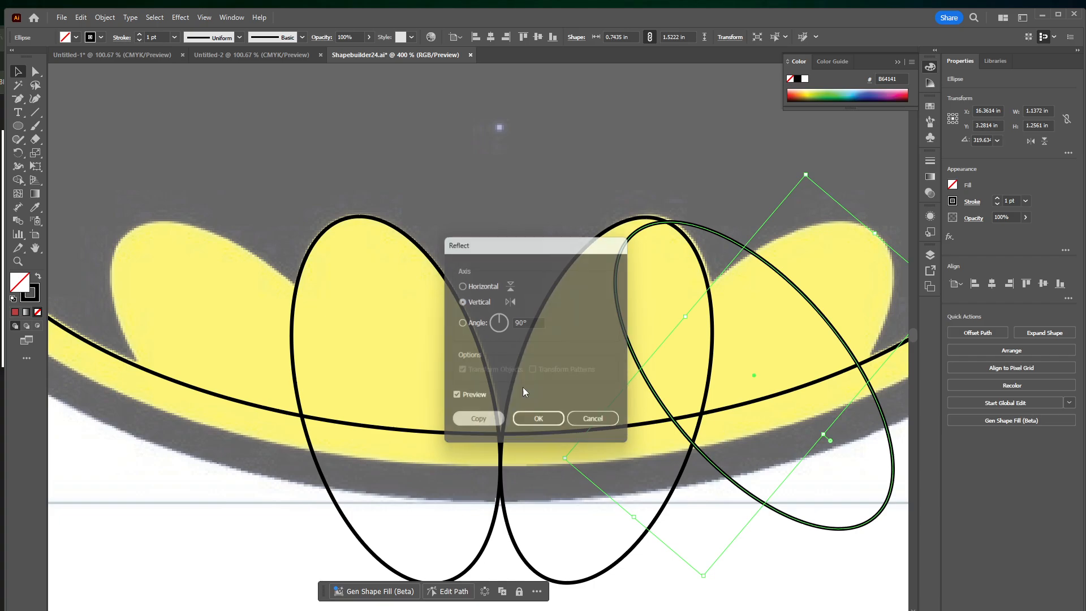
click(743, 270)
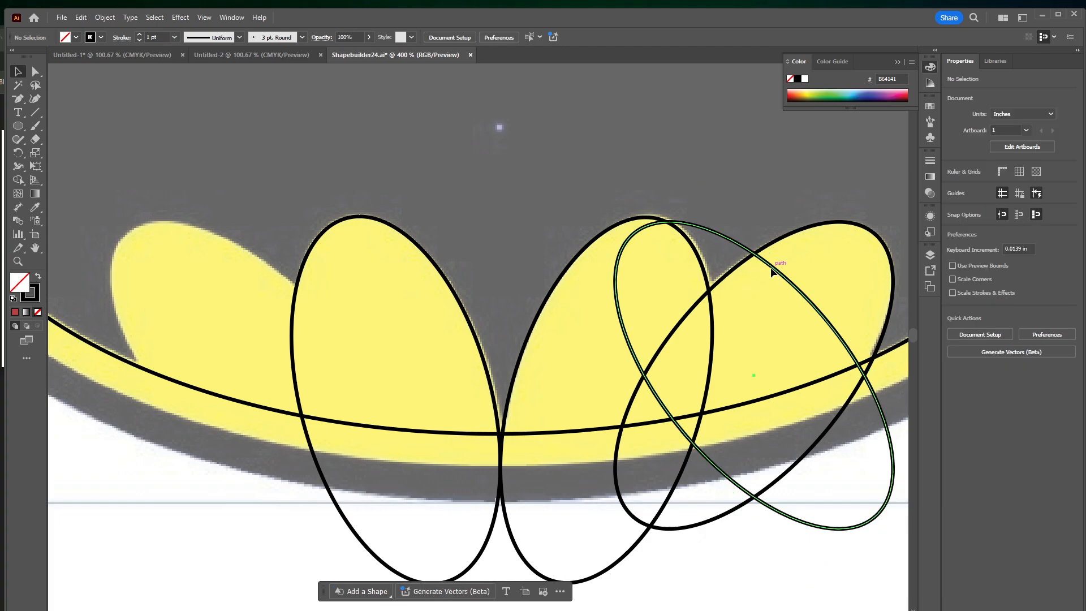
drag(769, 267, 269, 273)
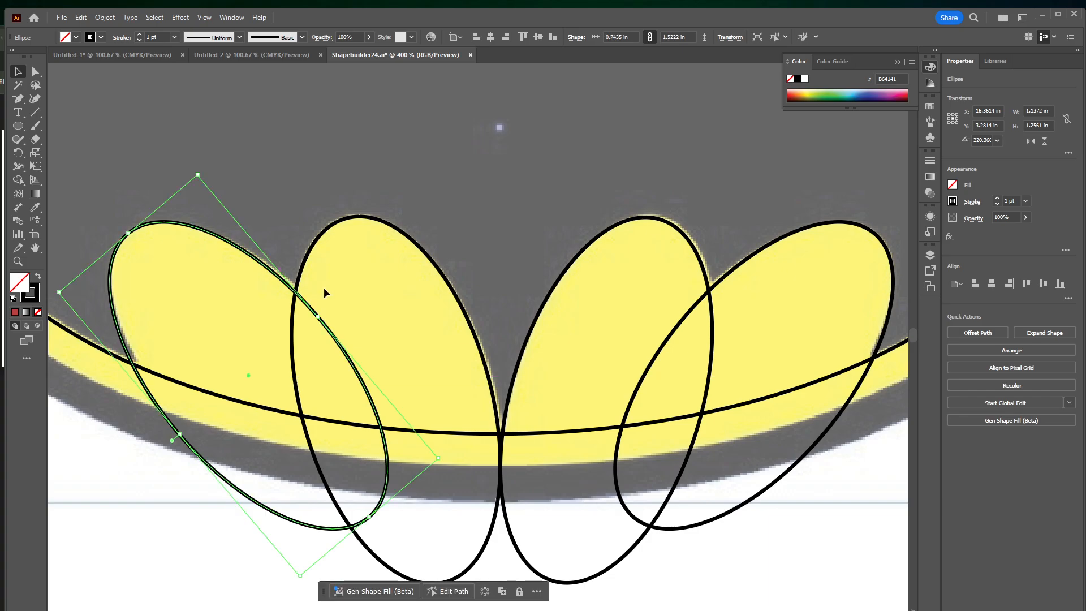
Fill the four lobe ellipses with blue (6790CB) and the bat shape with green (189446)
shift+click(372, 229)
shift+click(603, 232)
shift+click(752, 260)
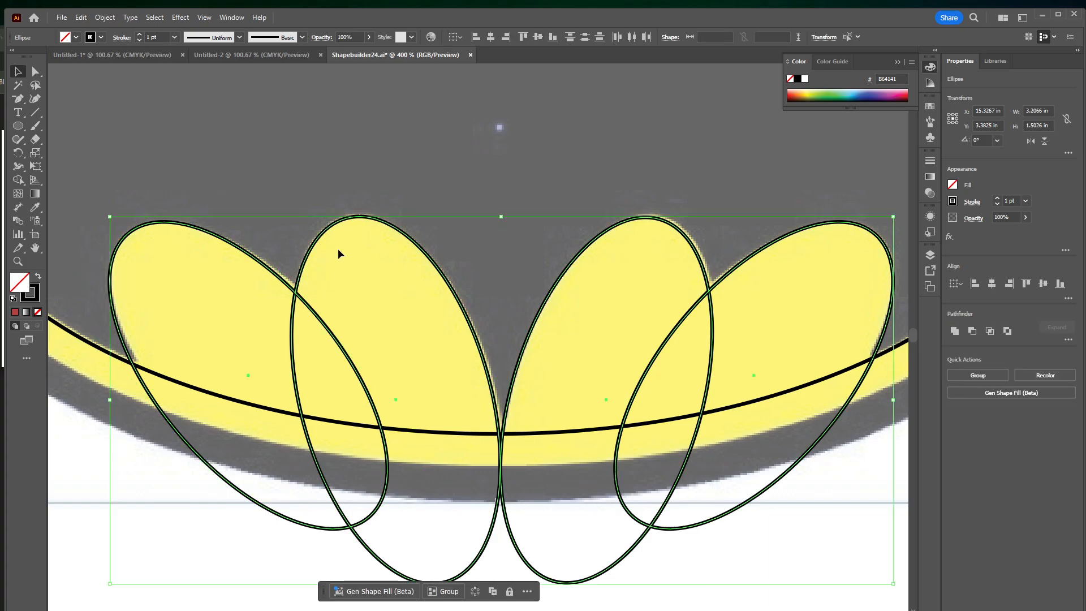
click(861, 91)
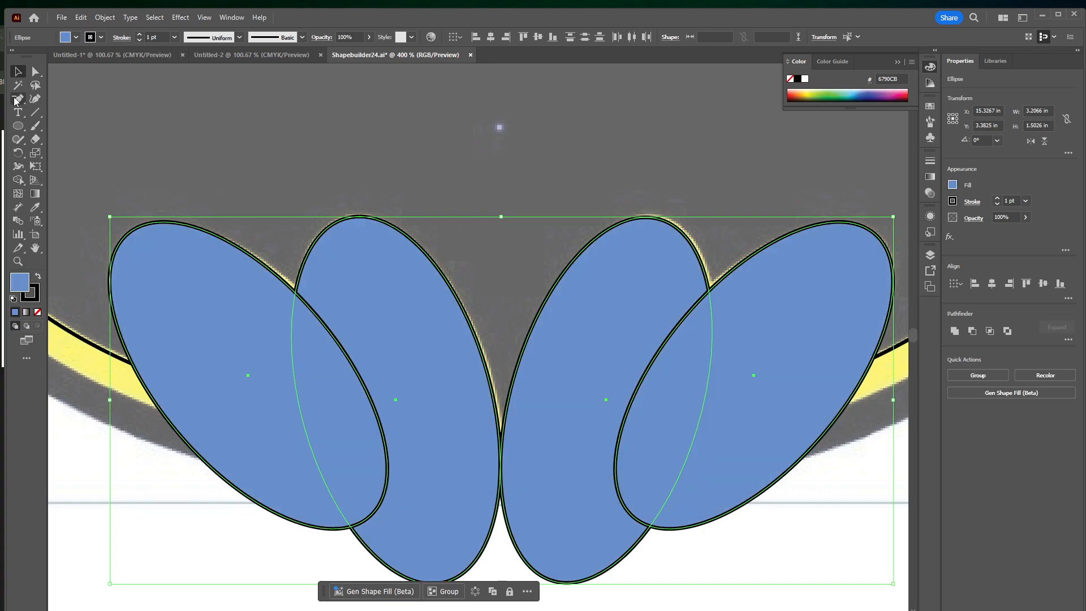
drag(286, 111, 423, 142)
click(185, 348)
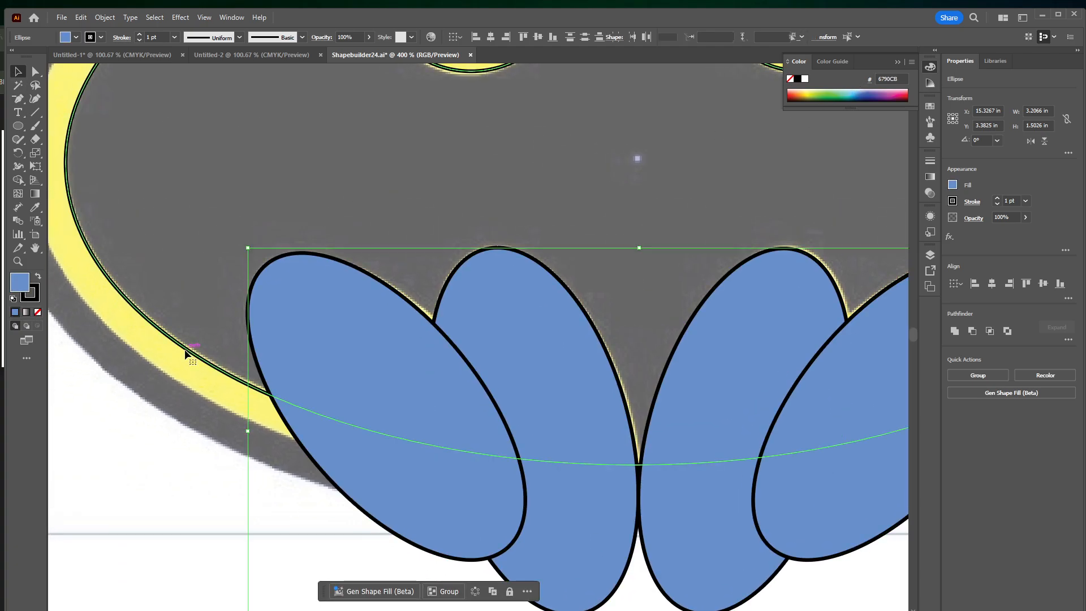
click(834, 98)
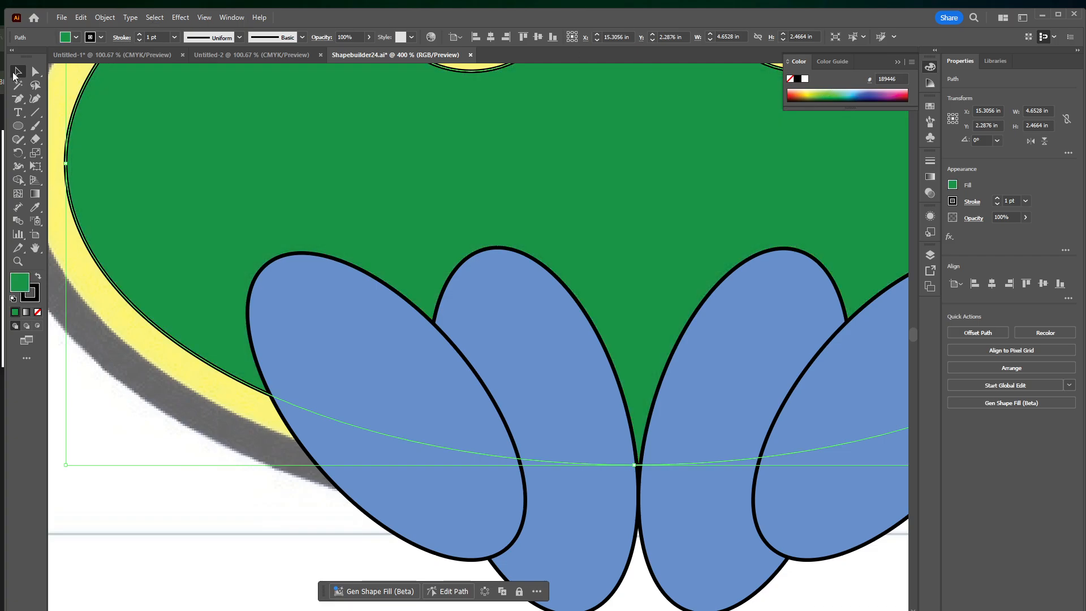
Select the bat shape with the four blue ellipses and remove all the ellipse regions with the Shape Builder to cut the scalloped lower edge
key(ctrl+minus)
key(ctrl+minus)
key(ctrl+minus)
drag(339, 284, 353, 250)
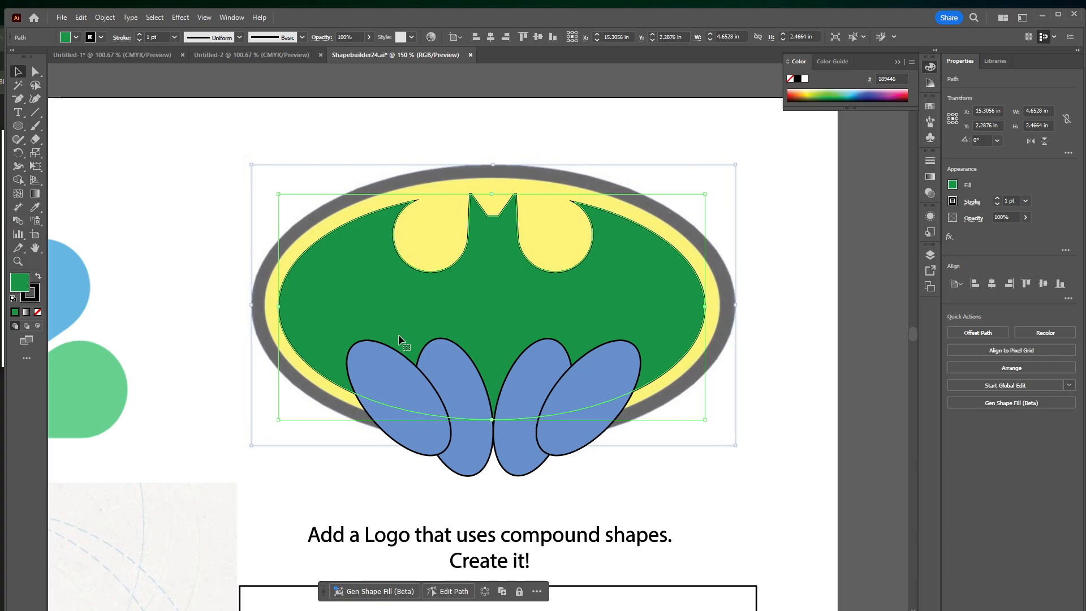
drag(182, 142, 680, 436)
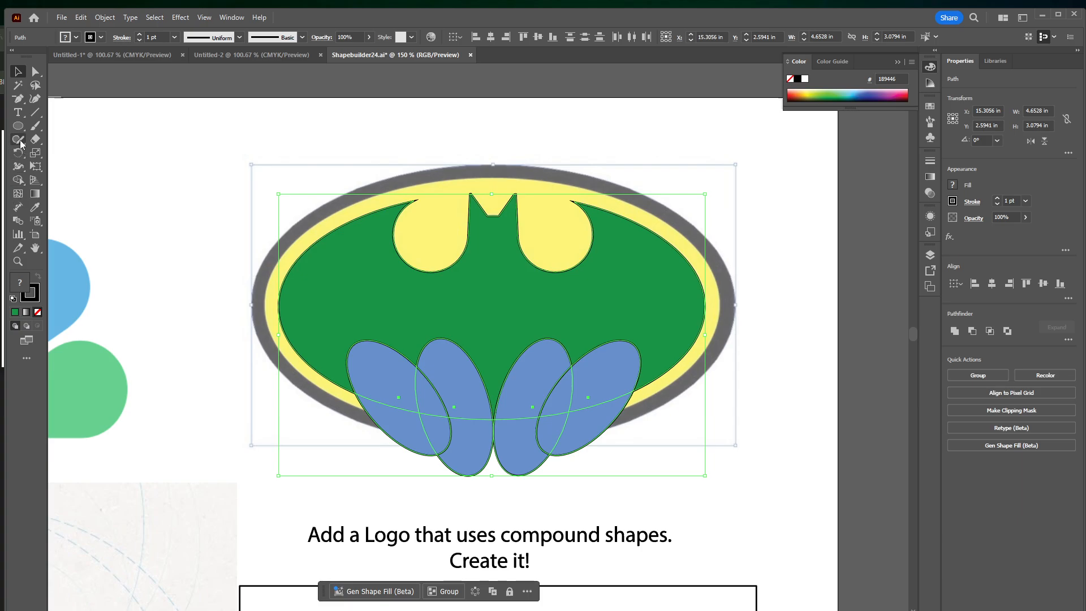
click(18, 180)
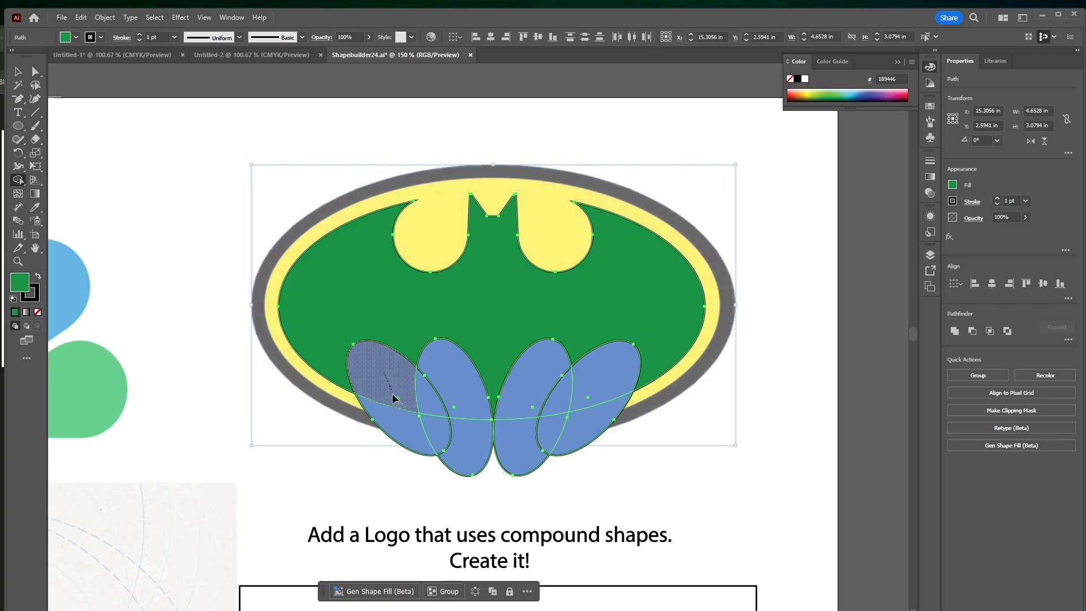
drag(392, 378, 402, 387)
click(448, 432)
alt+click(453, 389)
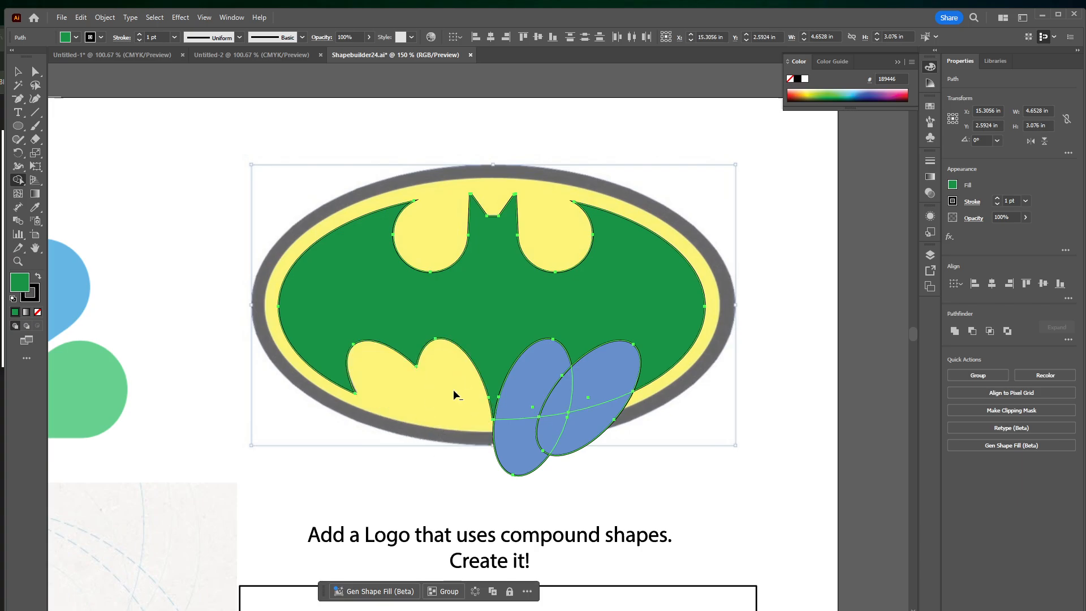
alt+click(523, 452)
alt+click(561, 437)
alt+click(559, 409)
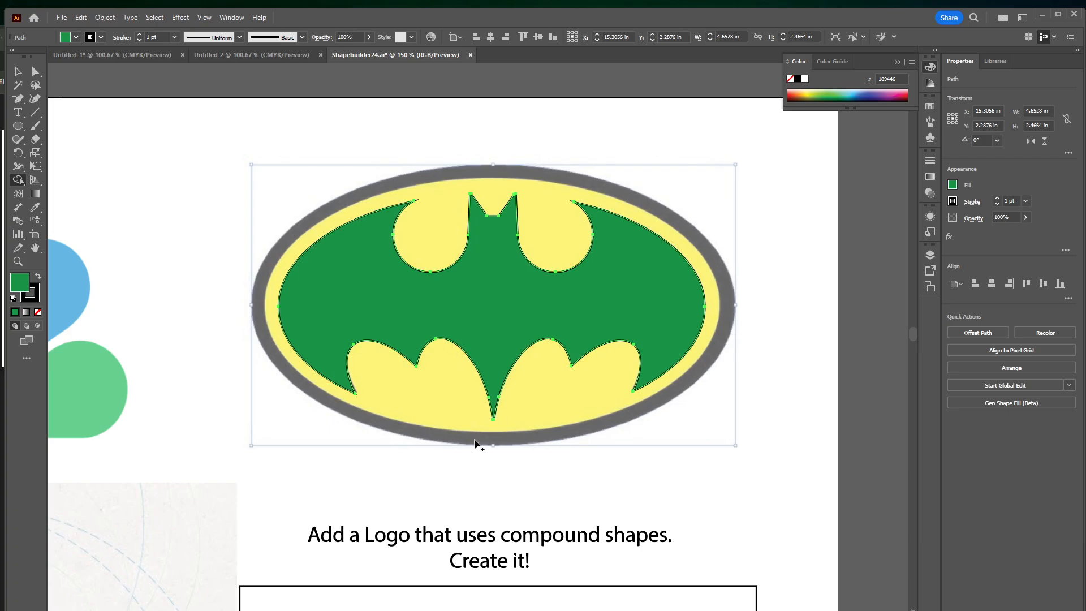
Trace the logo's yellow oval with an unfilled ellipse and adjust its edges to about 4.99 by 2.79 in
click(18, 125)
drag(258, 179, 721, 434)
click(18, 71)
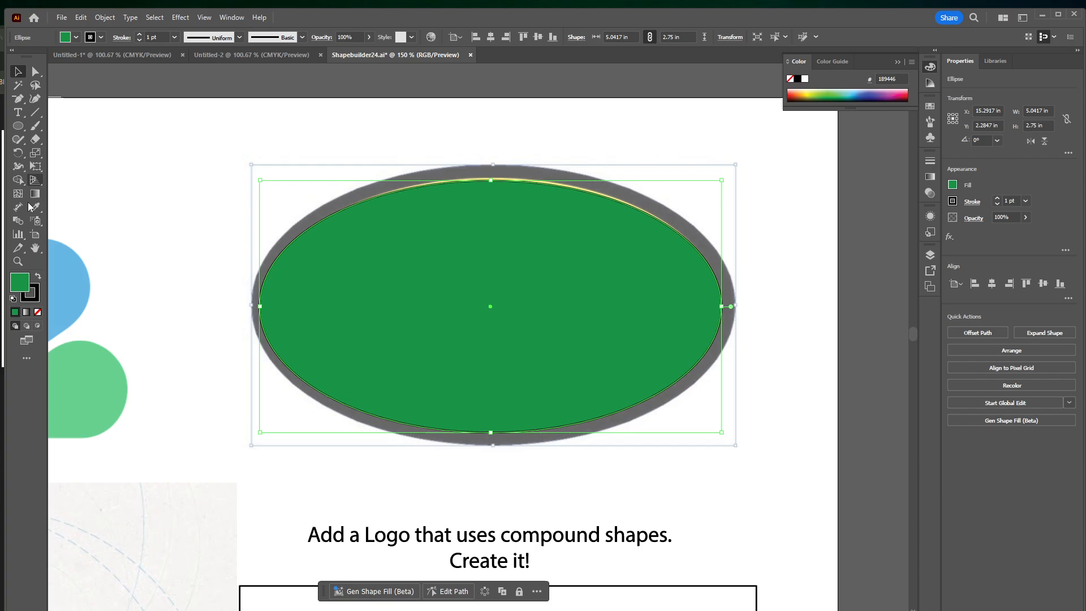
click(38, 312)
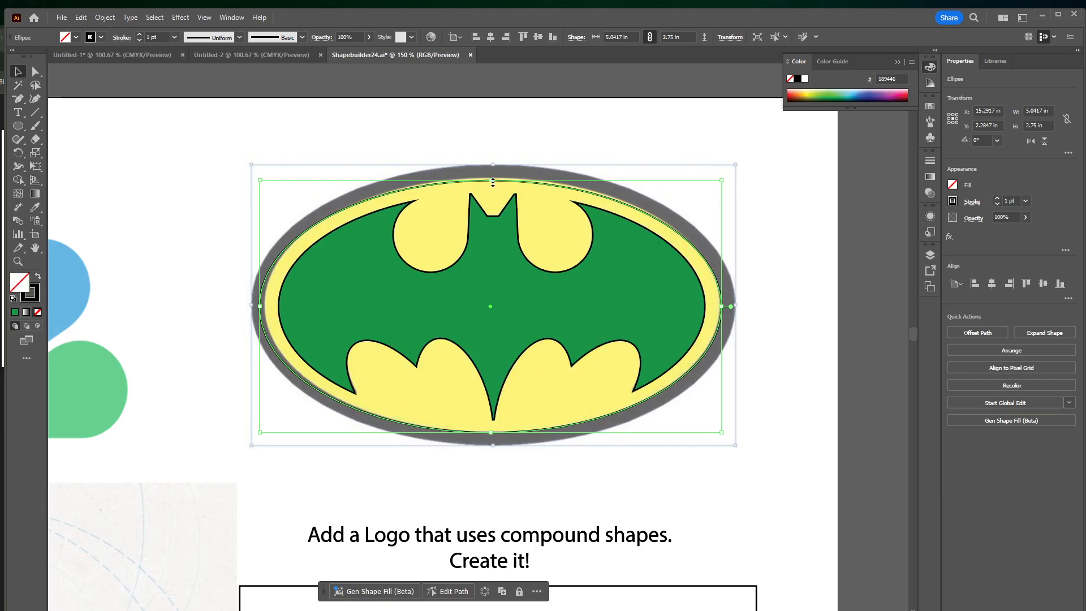
drag(491, 180, 491, 176)
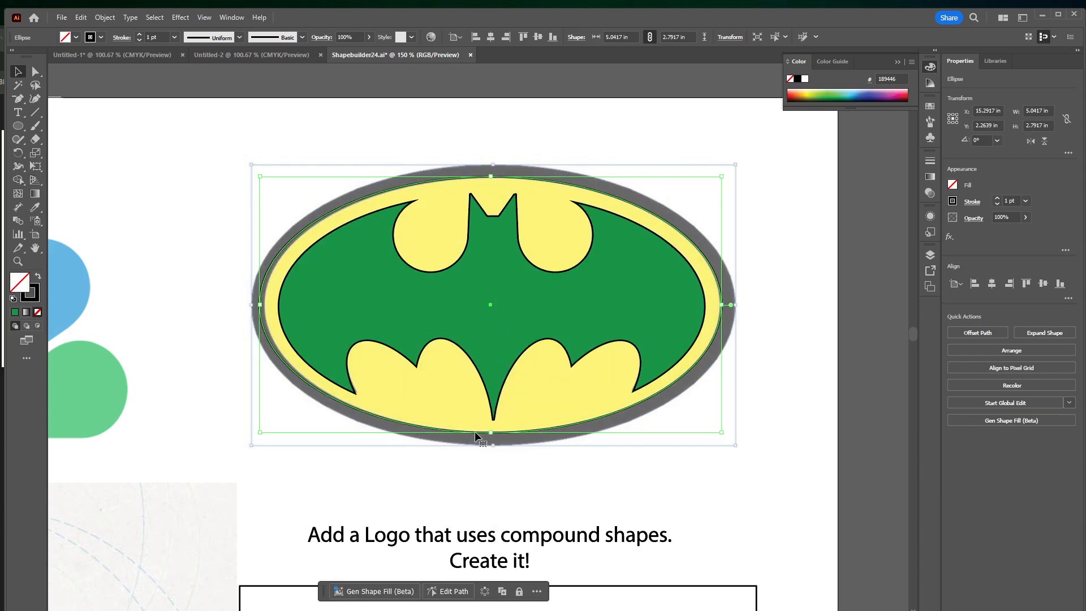
drag(261, 304, 266, 303)
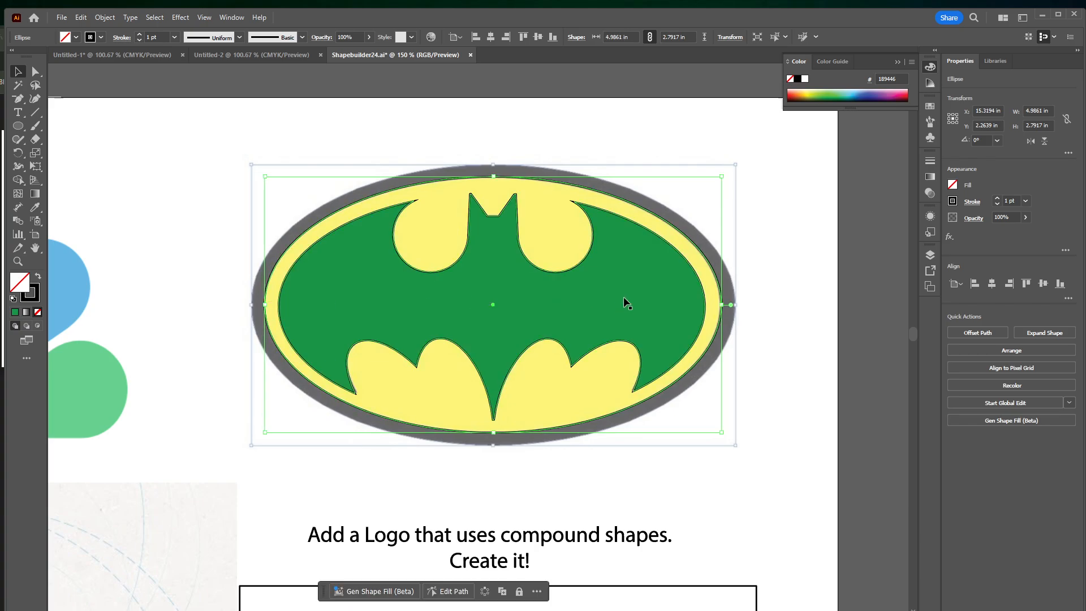
Fill the new oval with bright yellow, using CMYK values of 0, 0, 95 and 0
click(813, 94)
drag(812, 93, 813, 90)
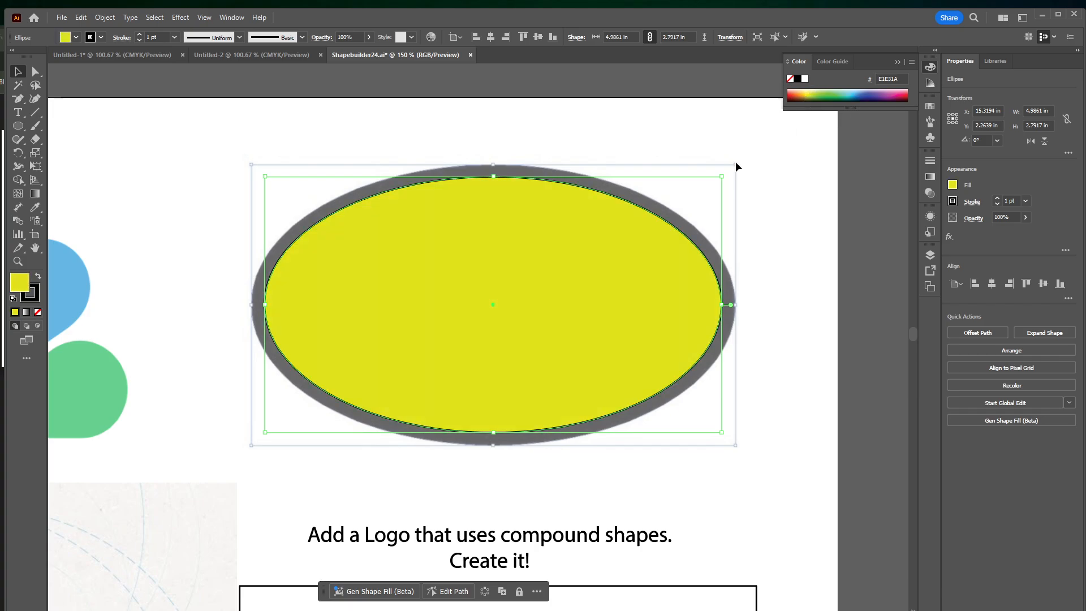
click(912, 63)
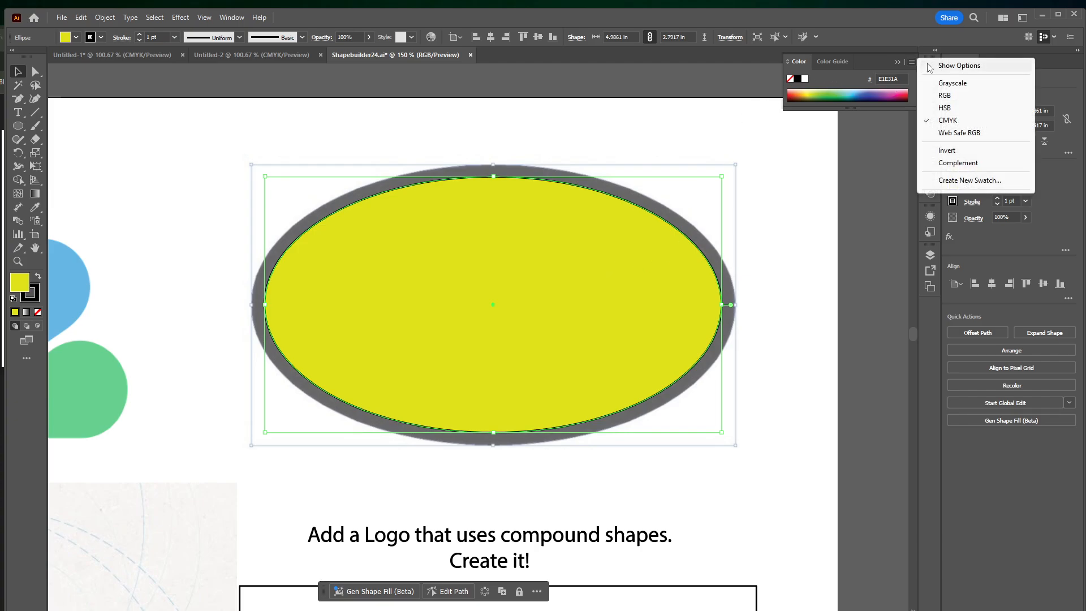
click(962, 68)
drag(835, 85, 879, 109)
Send the yellow oval backward so that it sits behind the green bat shape
click(105, 17)
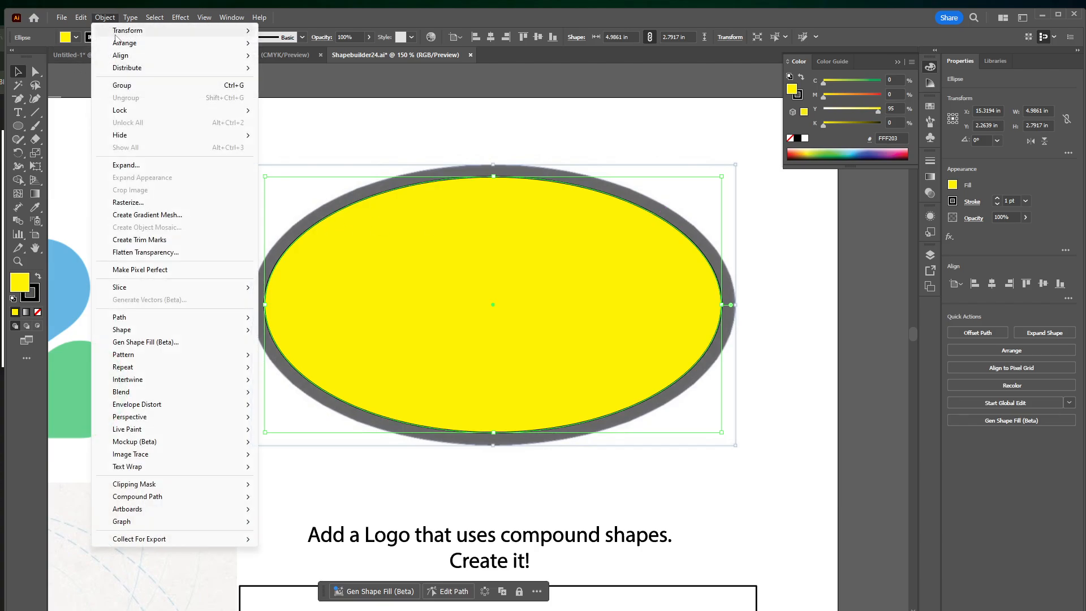
mouse_move(134, 44)
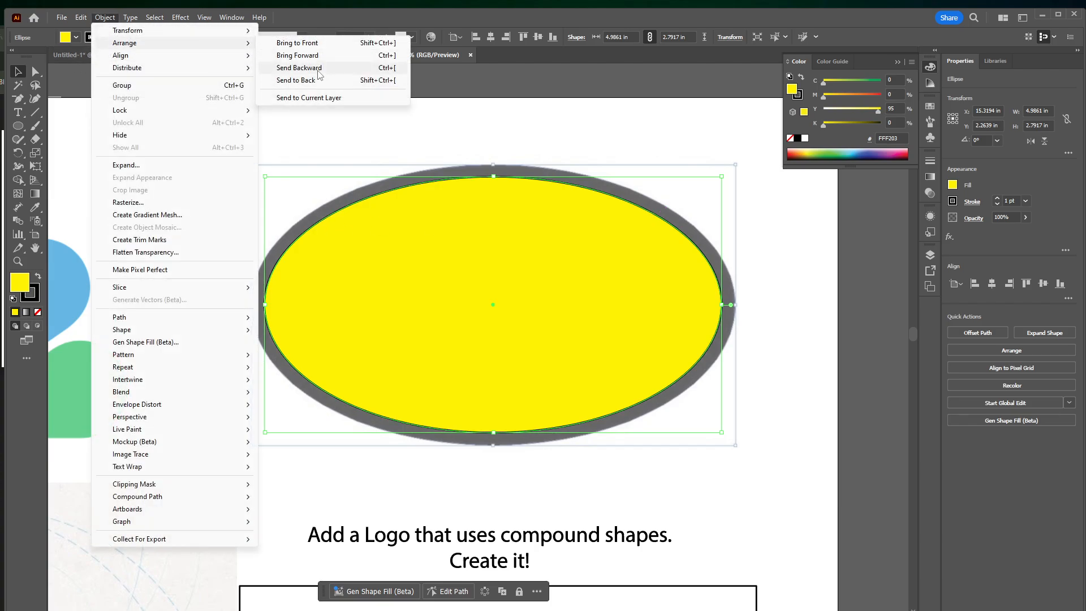
click(300, 67)
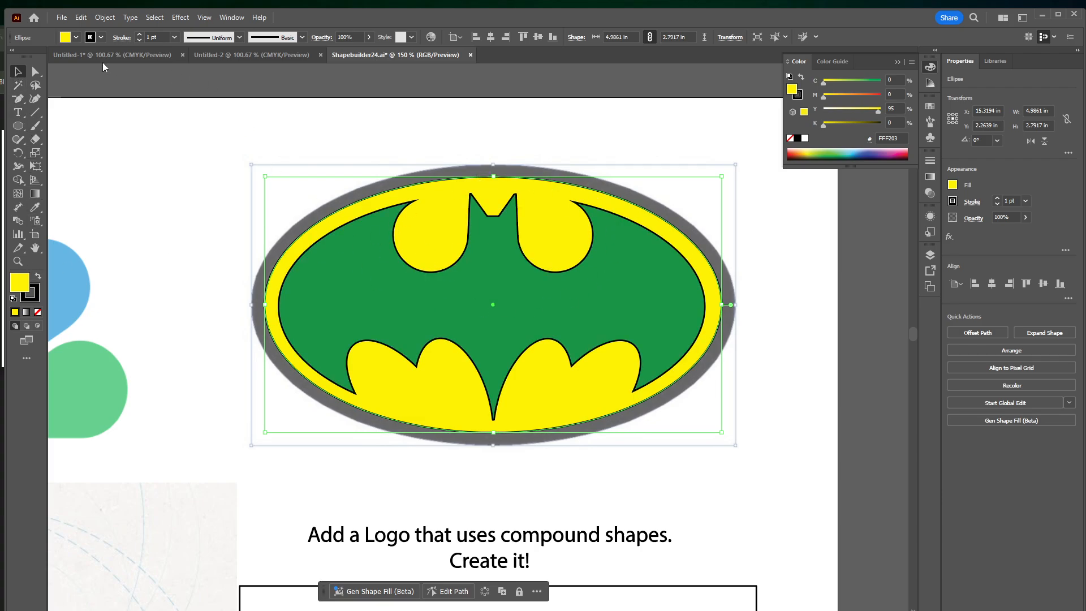
Try thickening the yellow oval's black stroke to 15 pt
click(139, 34)
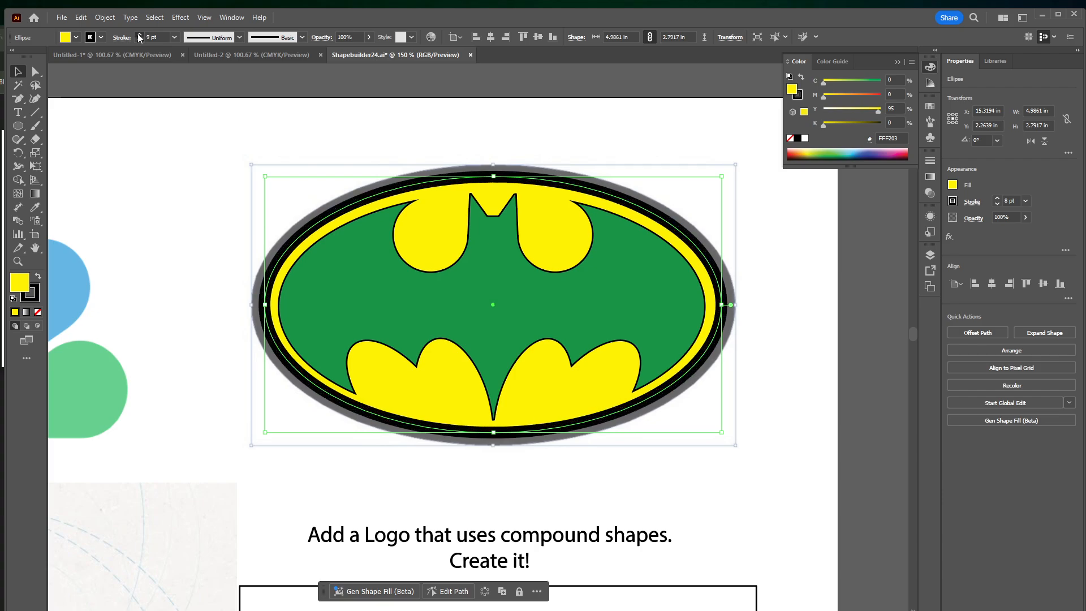
click(140, 34)
click(139, 35)
click(139, 35)
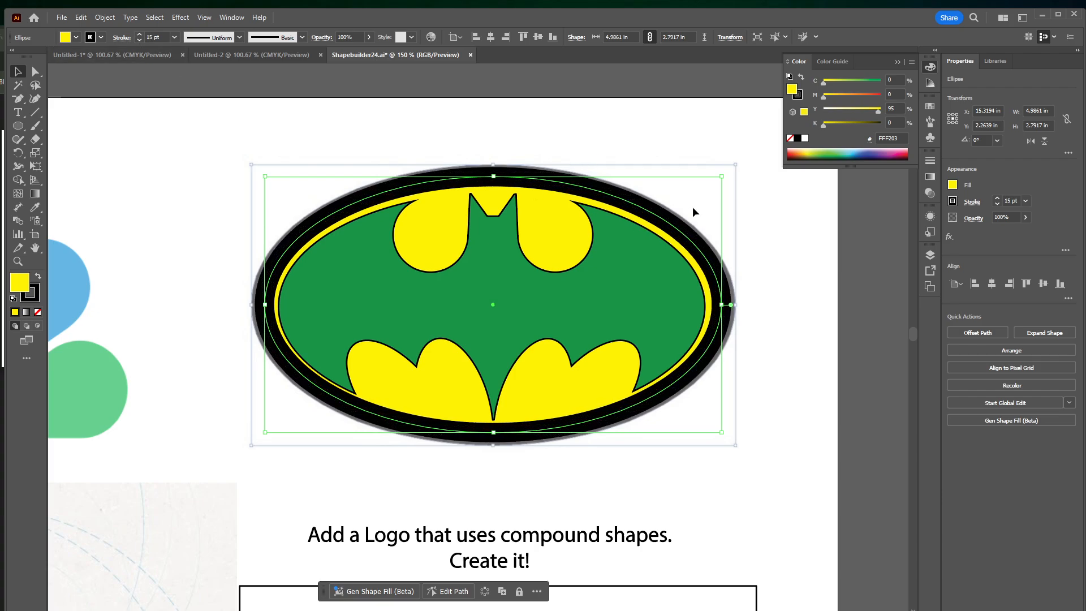
Set the yellow oval's stroke weight to 0.5 pt
click(139, 41)
click(138, 40)
click(138, 41)
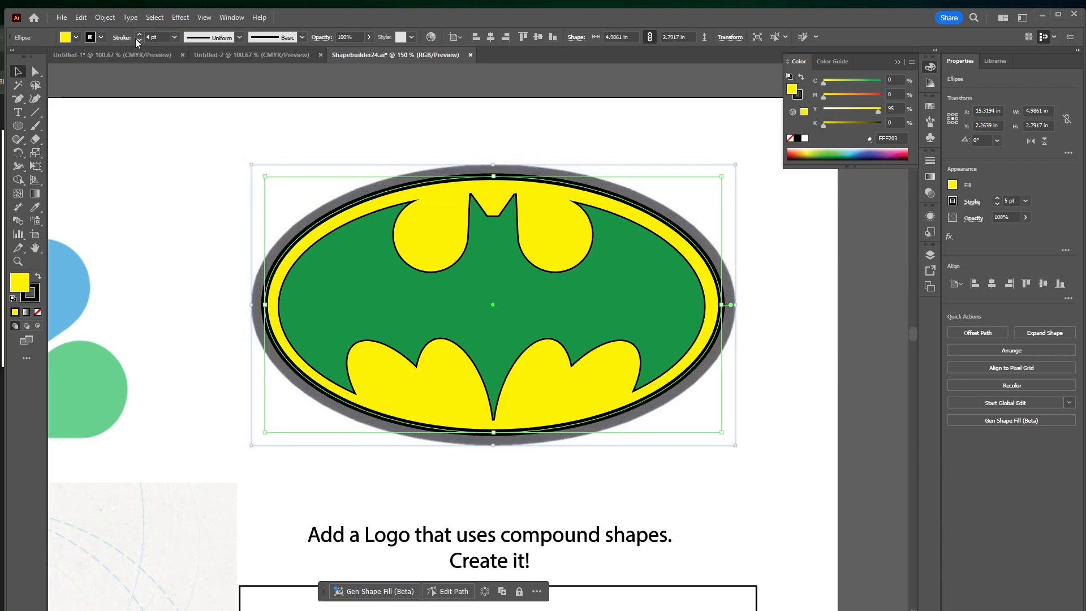
click(139, 41)
click(138, 42)
click(138, 42)
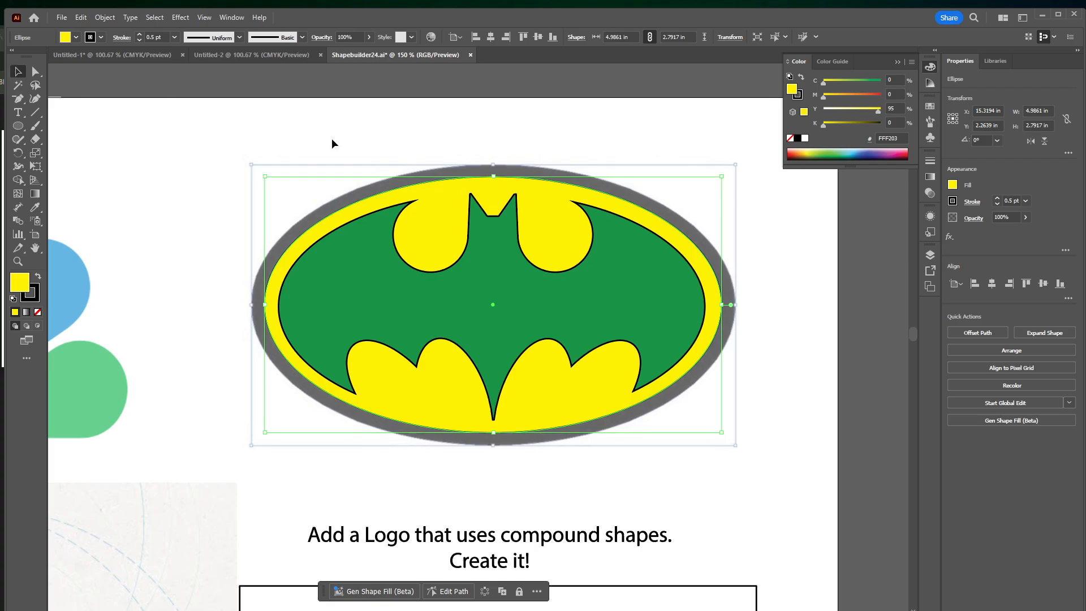
Duplicate the yellow oval in front and enlarge the copy to about 5.50 by 3.08 in over the logo's outer border
key(ctrl+c)
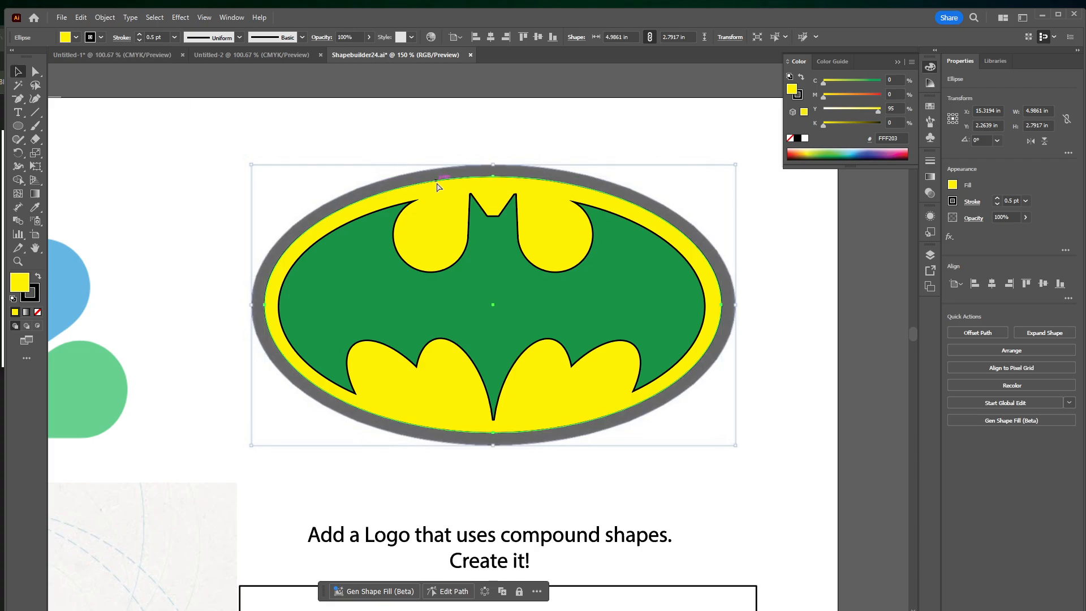
drag(437, 187, 480, 242)
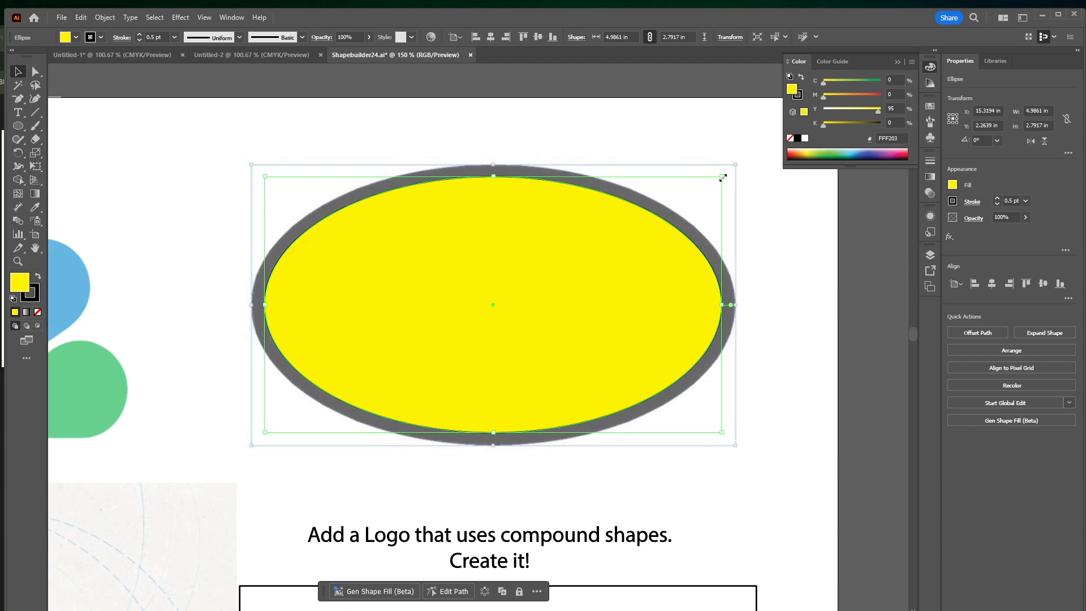
drag(723, 177, 754, 158)
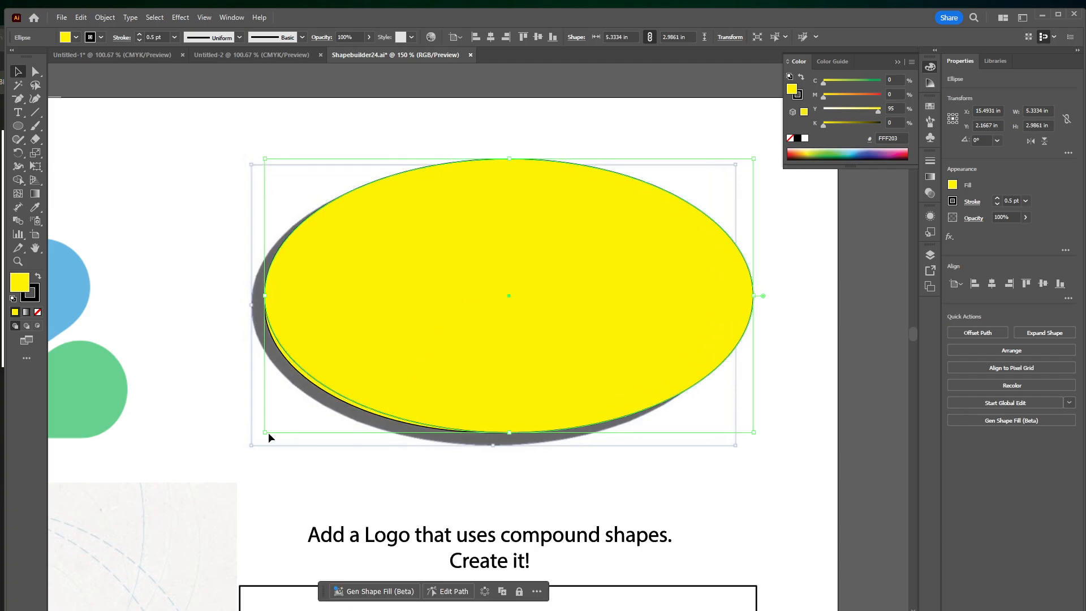
drag(265, 431, 250, 443)
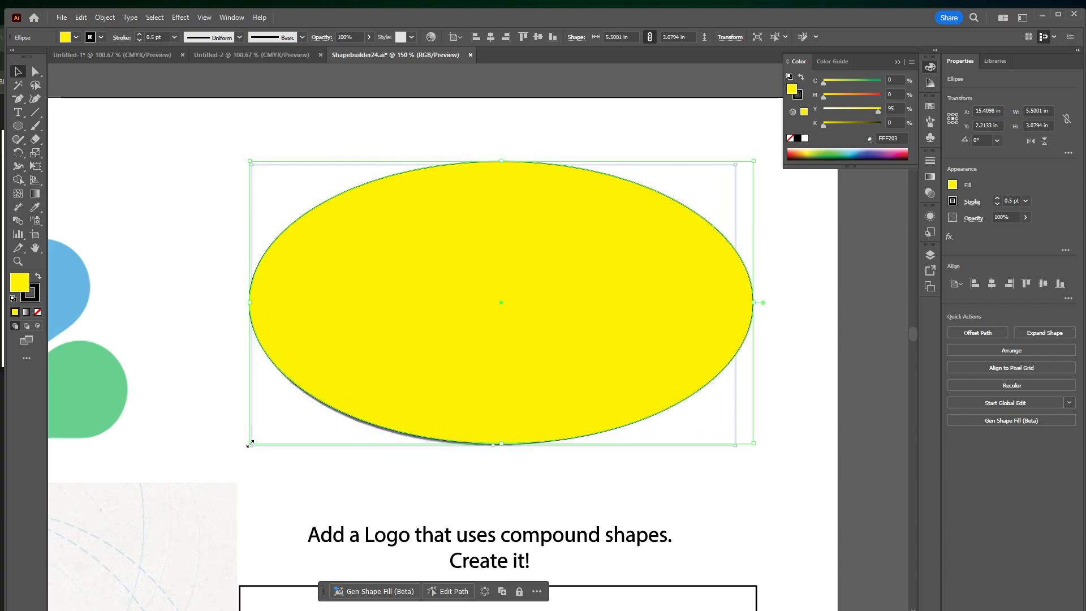
key(Down)
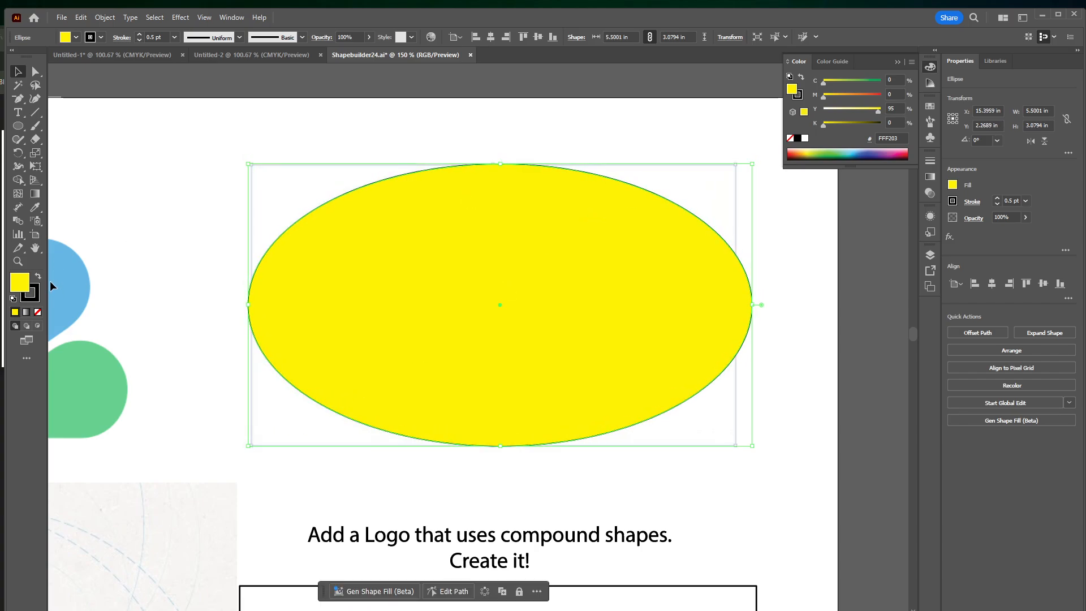
Give the enlarged oval a black fill with no stroke and send it behind the yellow oval and bat
click(38, 276)
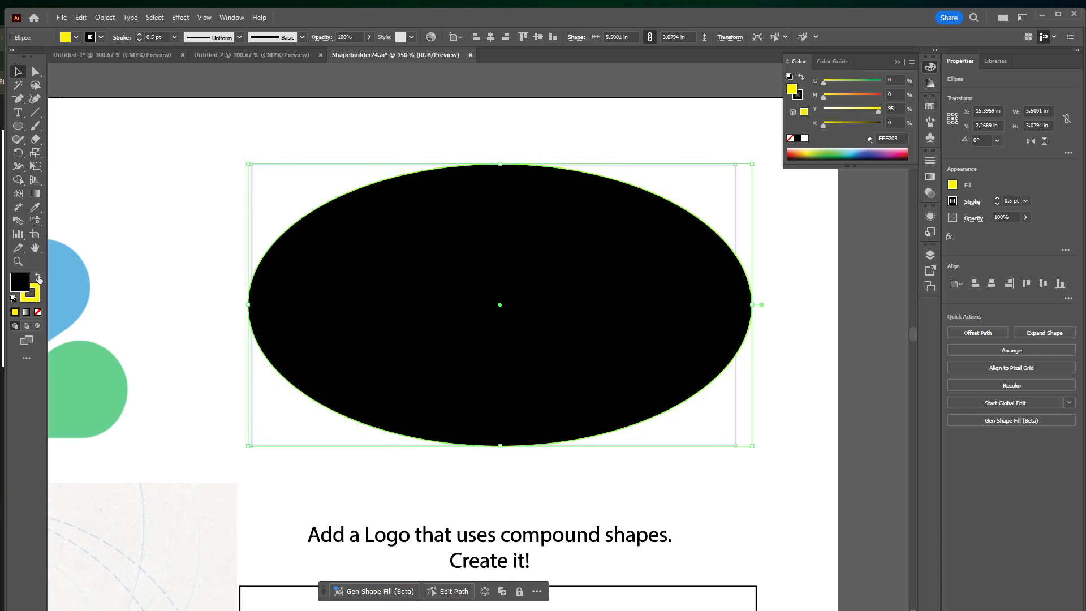
click(38, 313)
click(104, 17)
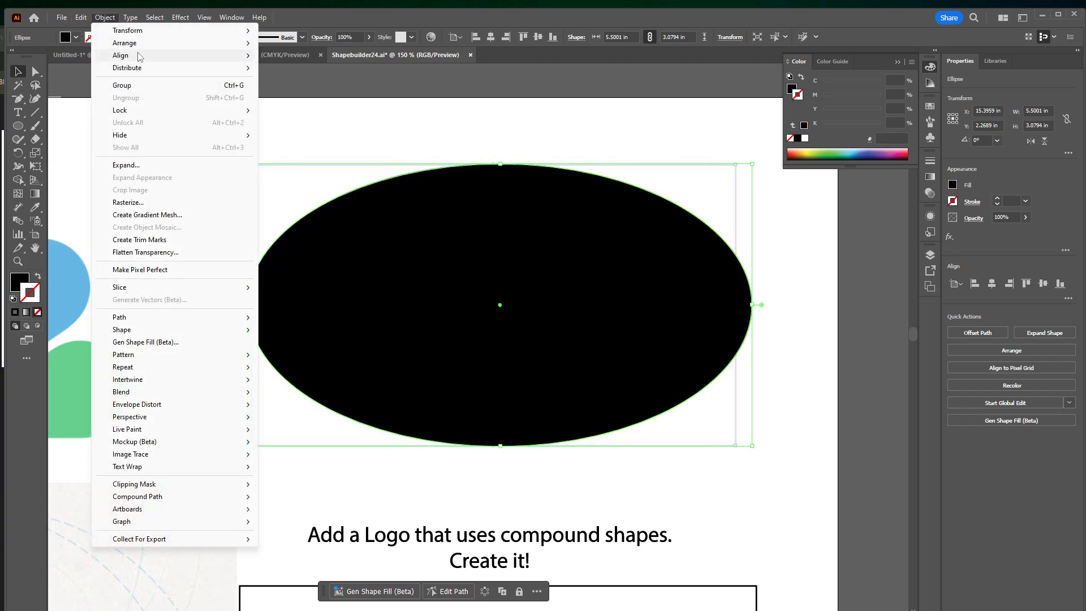
mouse_move(187, 43)
click(311, 89)
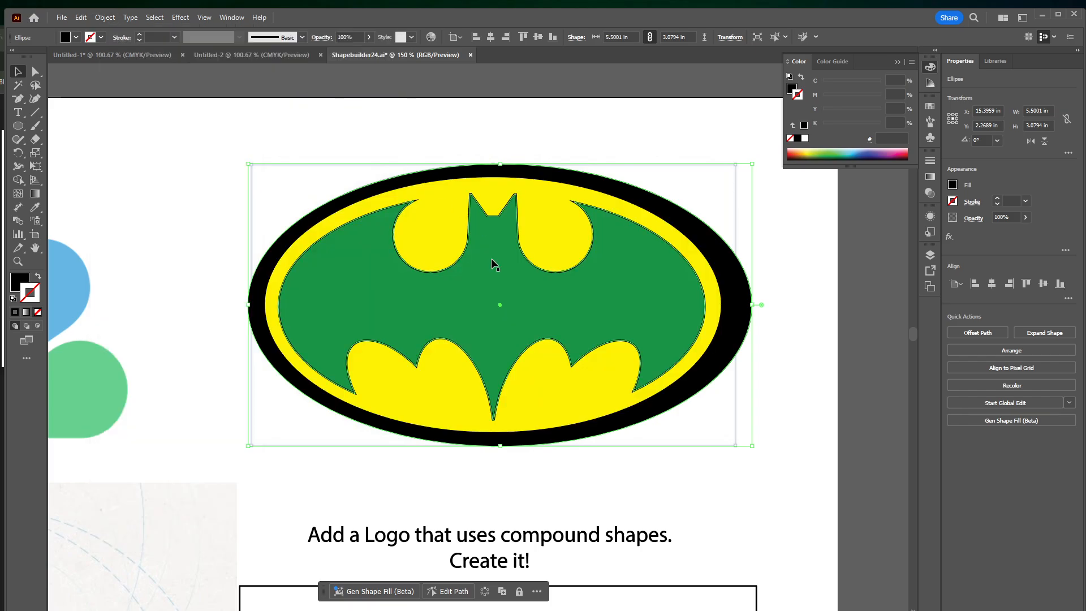
Narrow the black oval from both sides to about 5.28 in wide to match the logo's outer border
drag(747, 304, 736, 304)
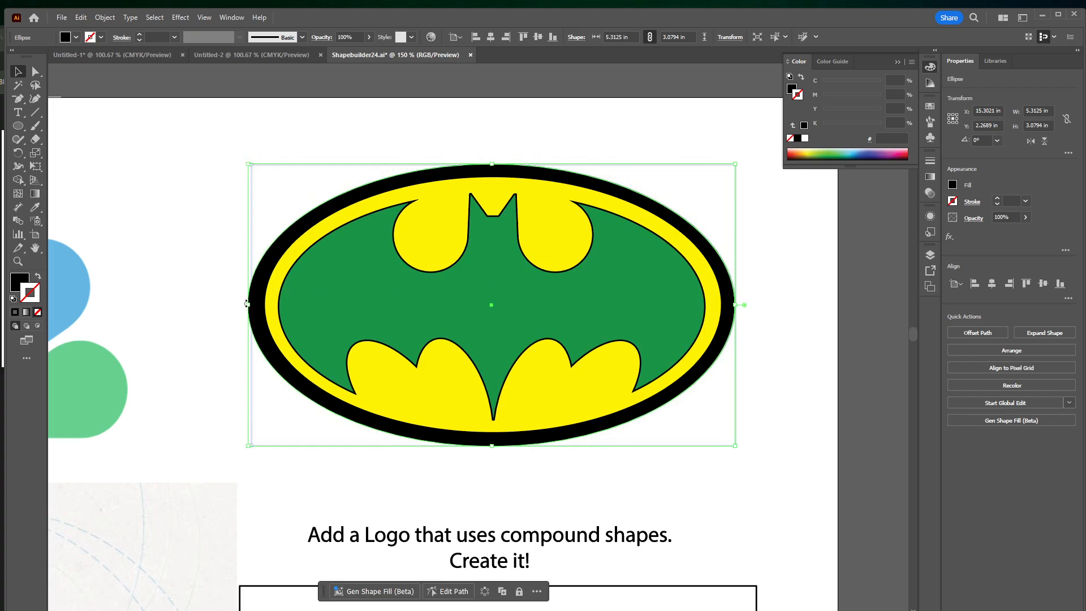
drag(249, 306, 251, 305)
click(723, 484)
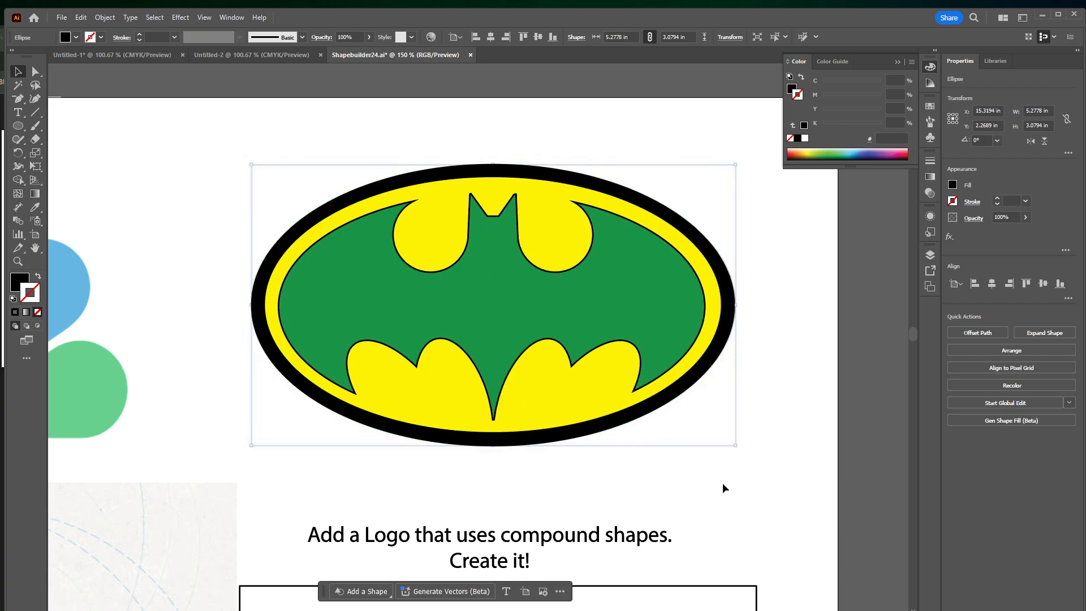
Remove the bat shape's stroke and fill it with black (000000)
click(518, 306)
click(37, 312)
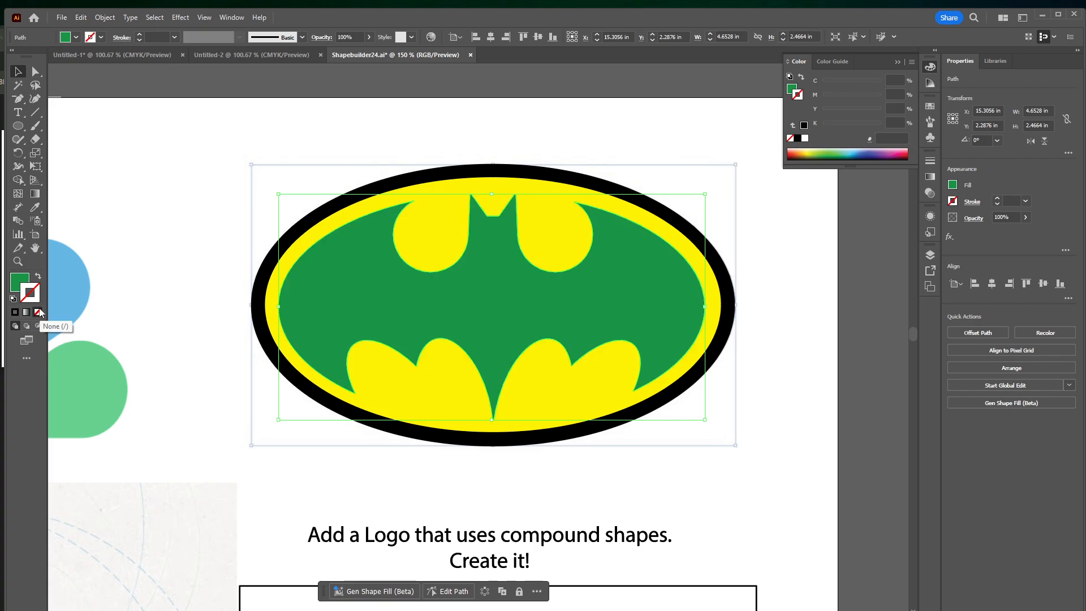
double_click(20, 281)
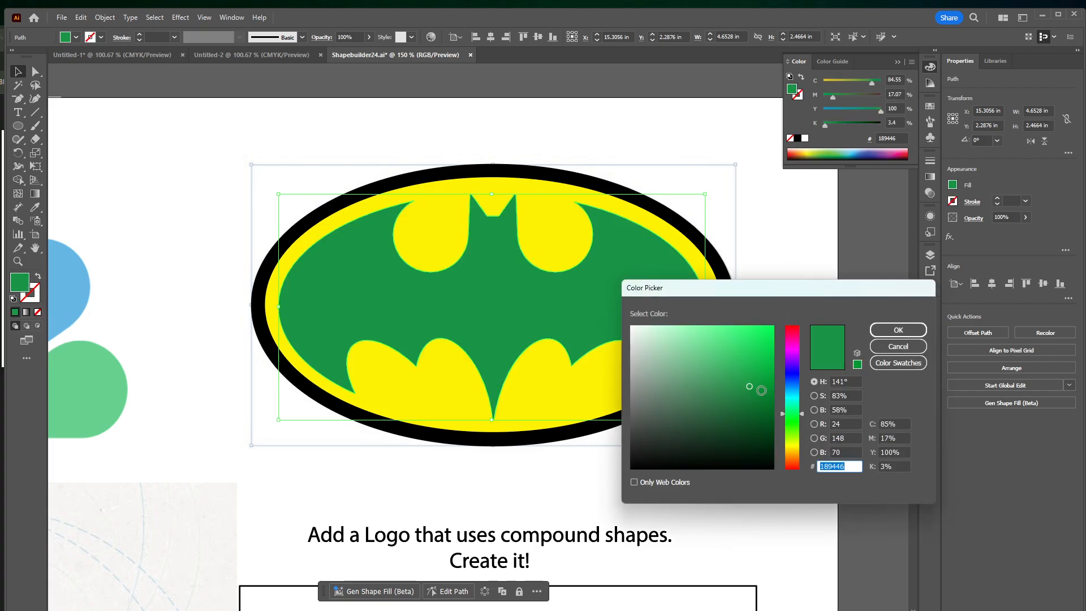
drag(762, 390, 723, 485)
key(Return)
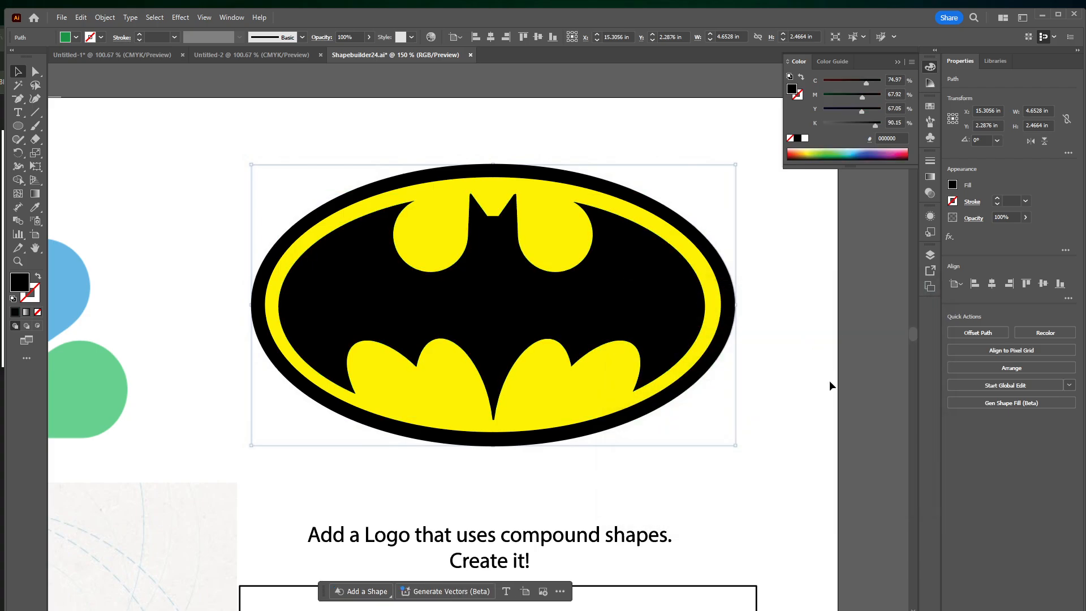
click(817, 390)
Review the Batman logo up close and on the whole artboard, and examine the Twitter bird with its construction circles
key(ctrl+minus)
key(ctrl+minus)
key(ctrl+minus)
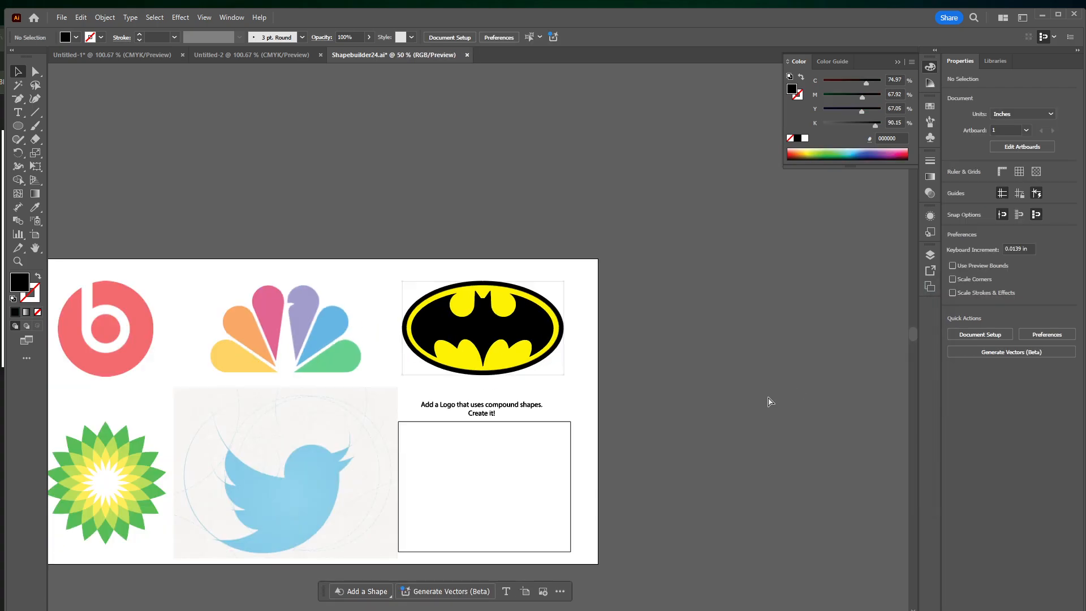
key(ctrl+plus)
key(ctrl+plus)
key(ctrl+plus)
key(ctrl+plus)
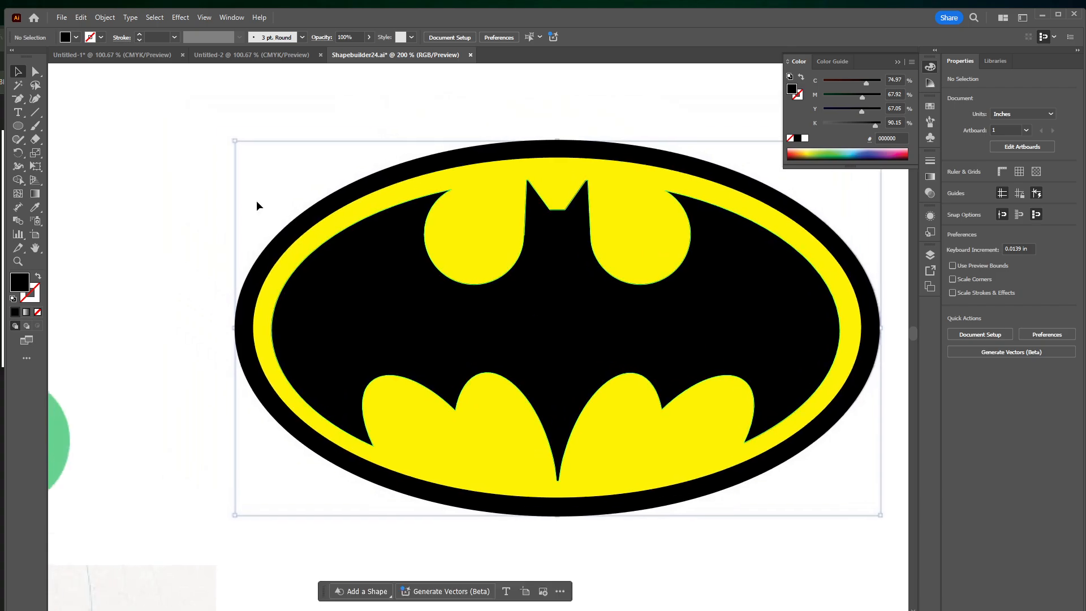
key(space)
drag(211, 365, 567, 189)
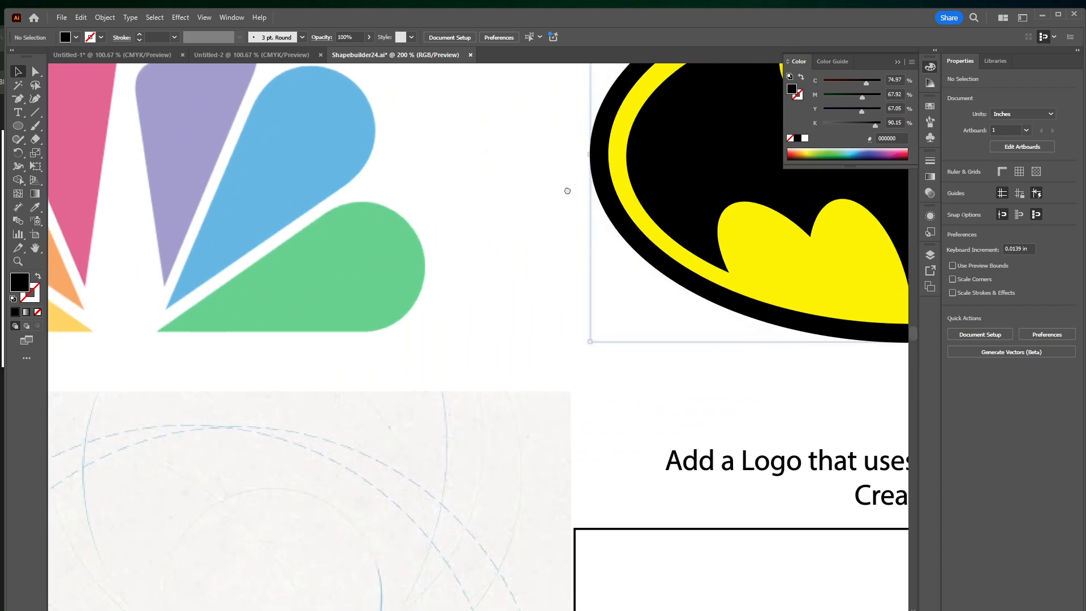
drag(213, 560, 573, 180)
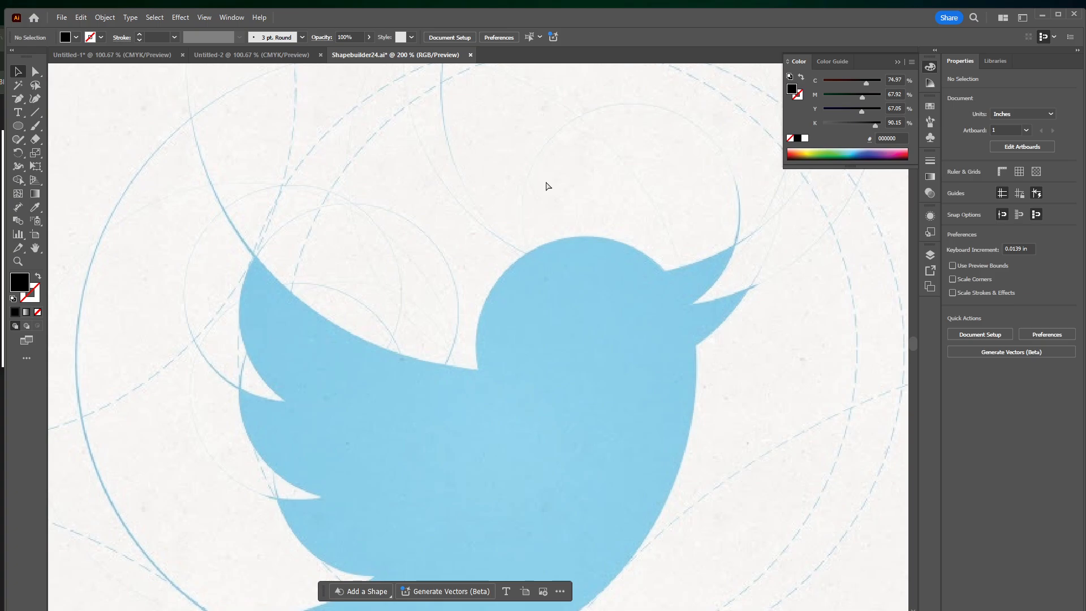
key(ctrl+minus)
key(space)
drag(487, 247, 528, 168)
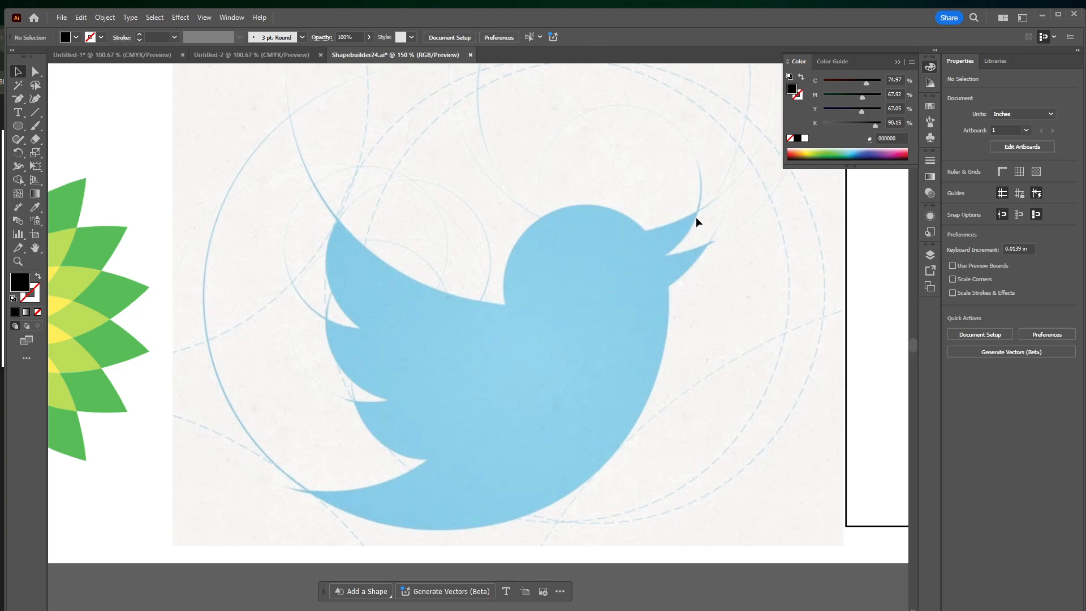
drag(685, 171, 679, 221)
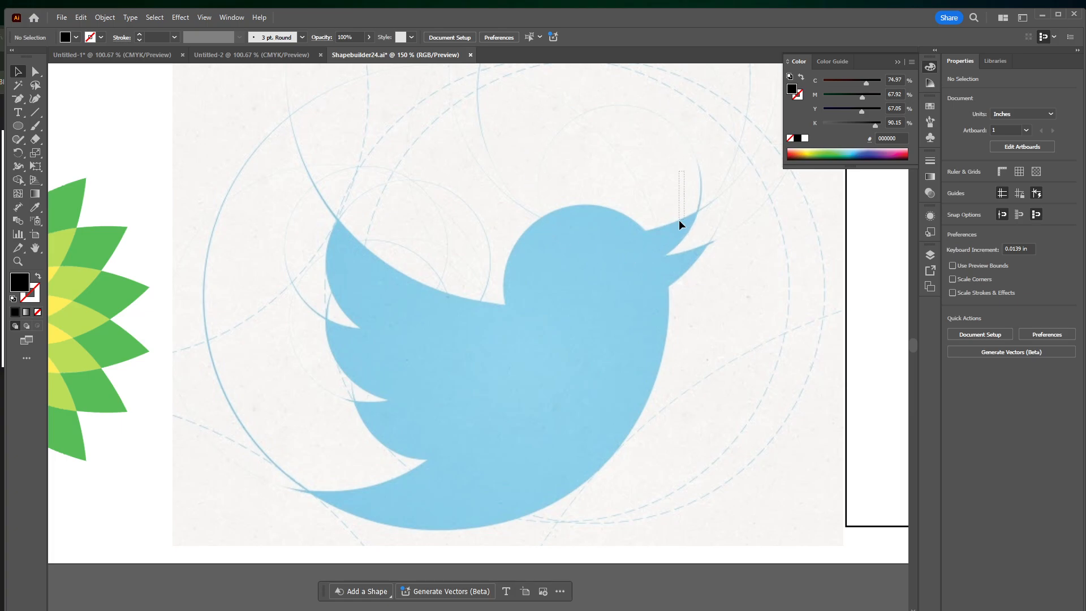